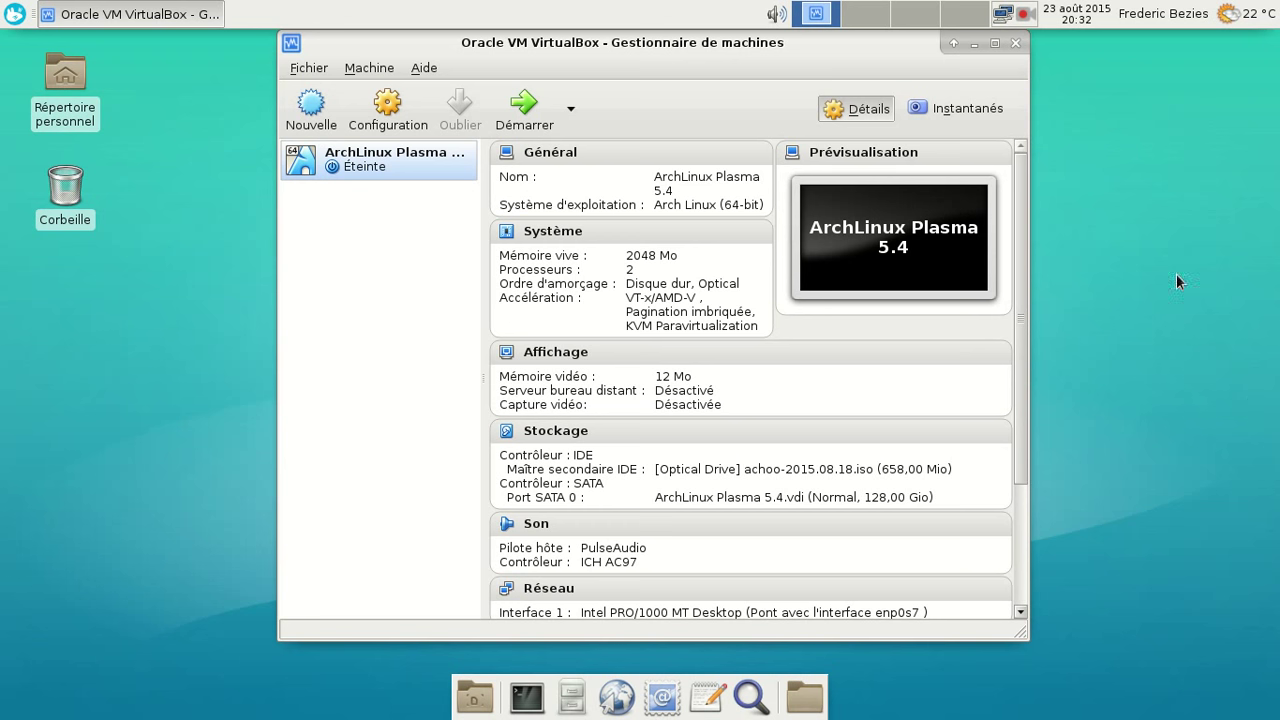
# - Start the ArchLinux Plasma 5.4 VM and boot Linux straight from the GRUB menu
pyautogui.click(531, 118)
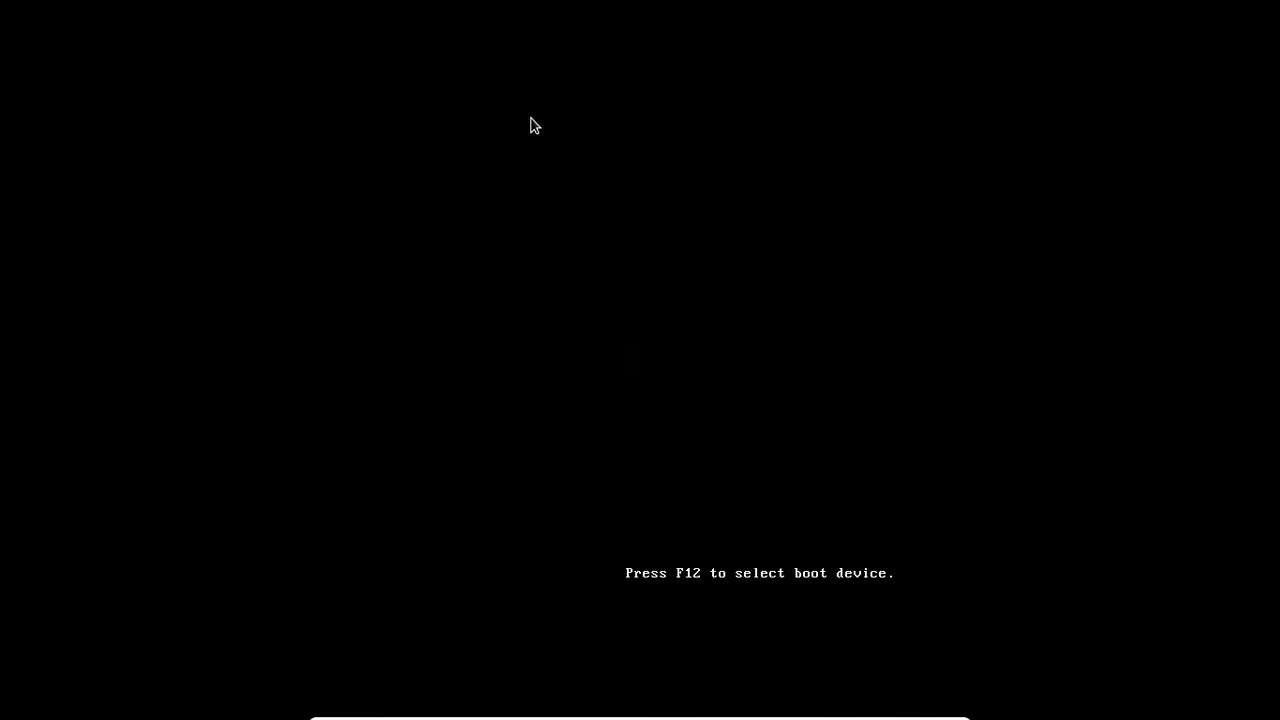
pyautogui.press('Return')
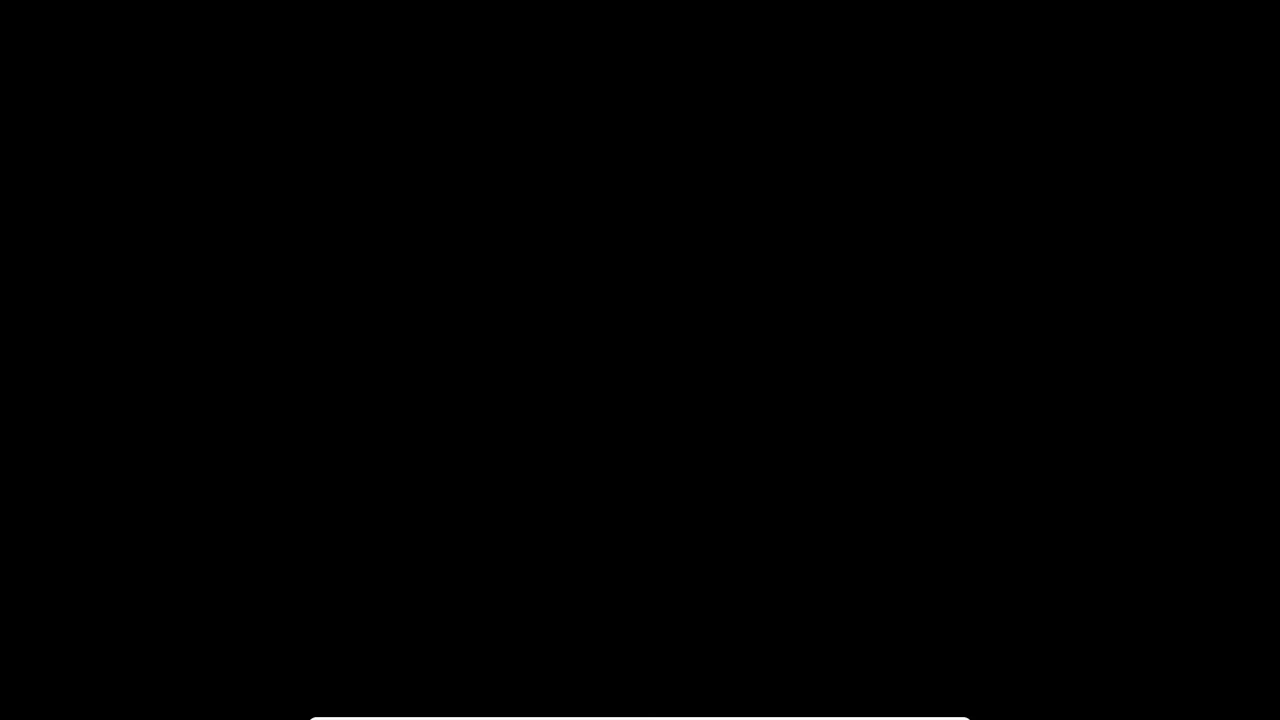
# - Log in at SDDM with the account password, correcting a mistyped first attempt
pyautogui.write('****')
pyautogui.press('BackSpace')
pyautogui.press('BackSpace')
pyautogui.press('BackSpace')
pyautogui.press('BackSpace')
pyautogui.write('*********')
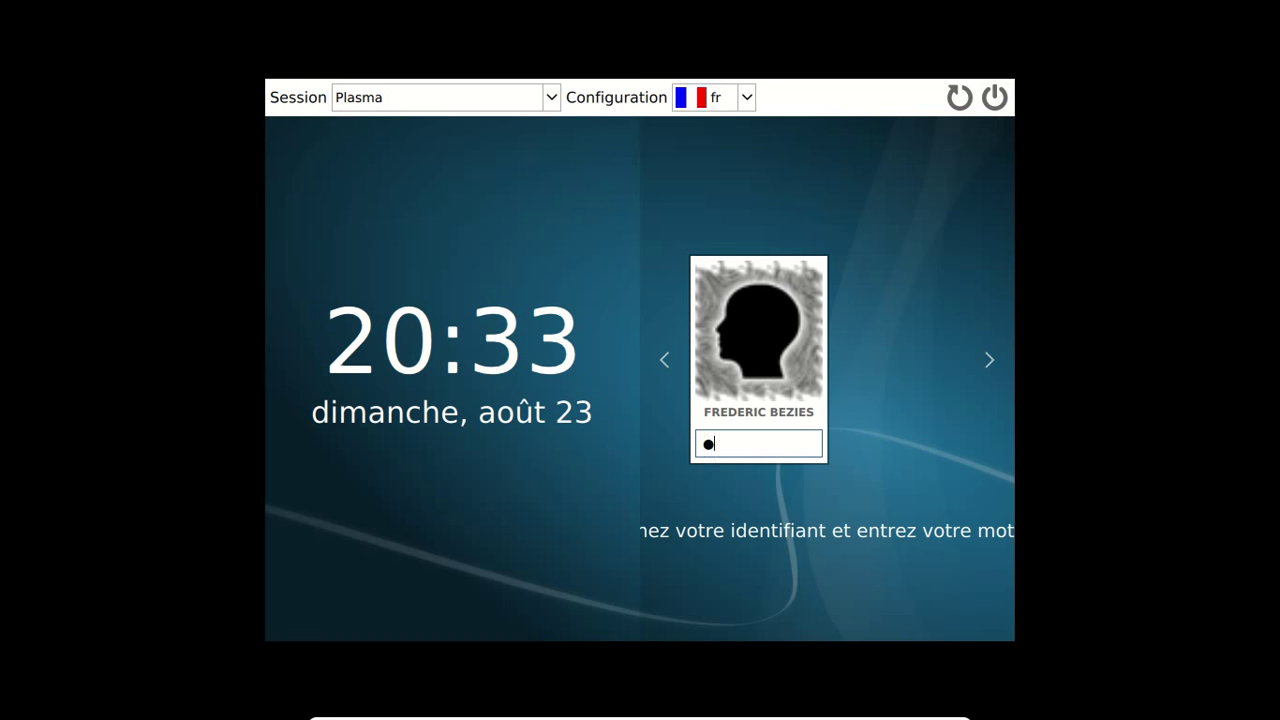
pyautogui.press('Return')
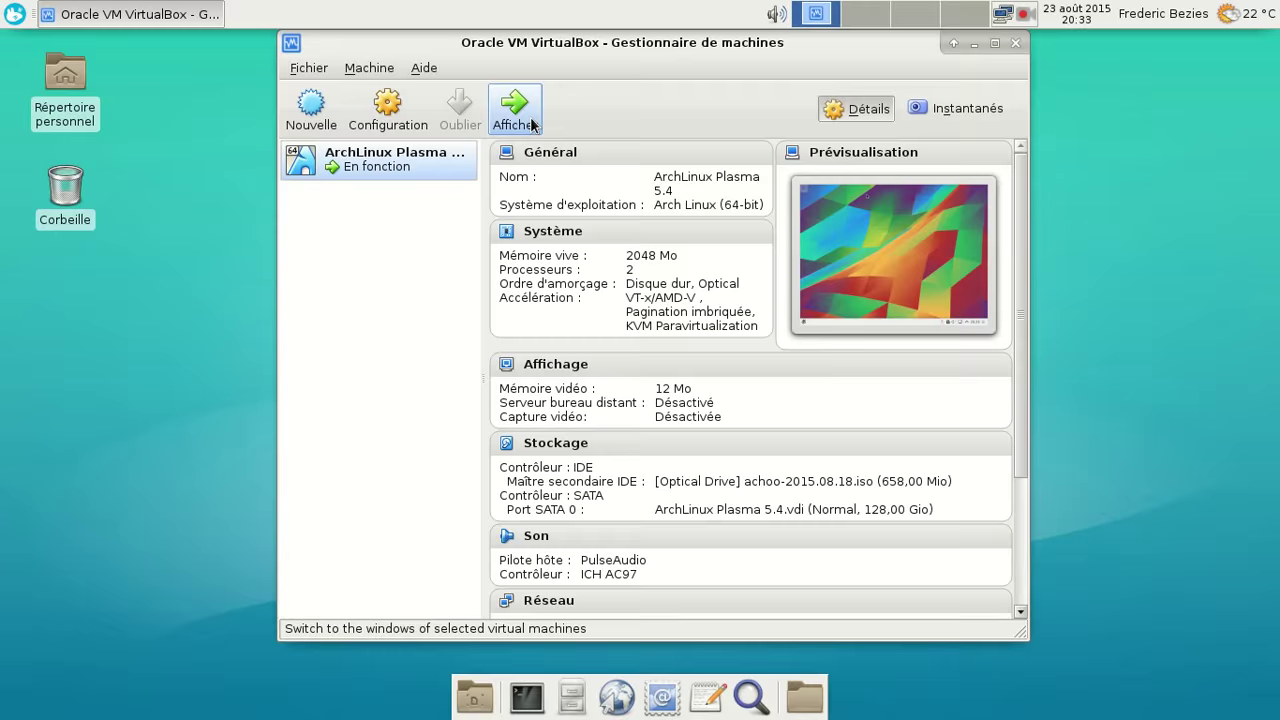
# - Open the Audio Volume settings window from the tray volume icon's context menu
pyautogui.click(514, 110)
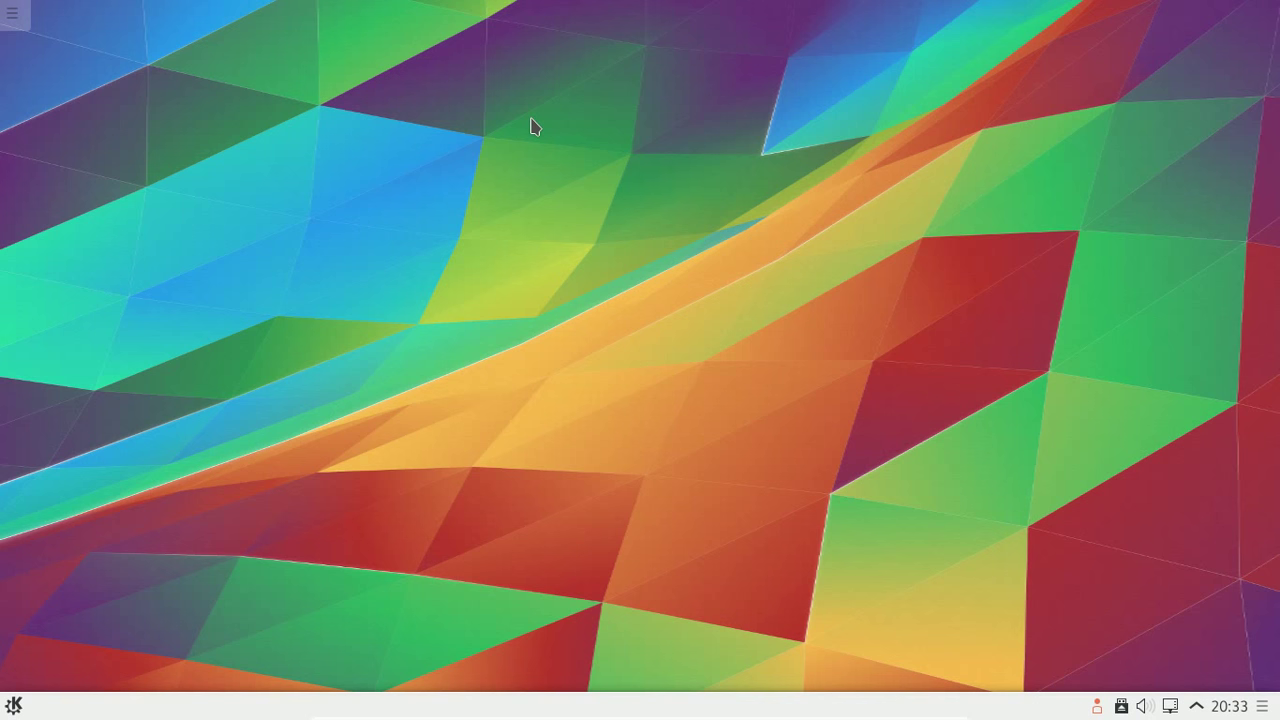
pyautogui.click(1146, 708)
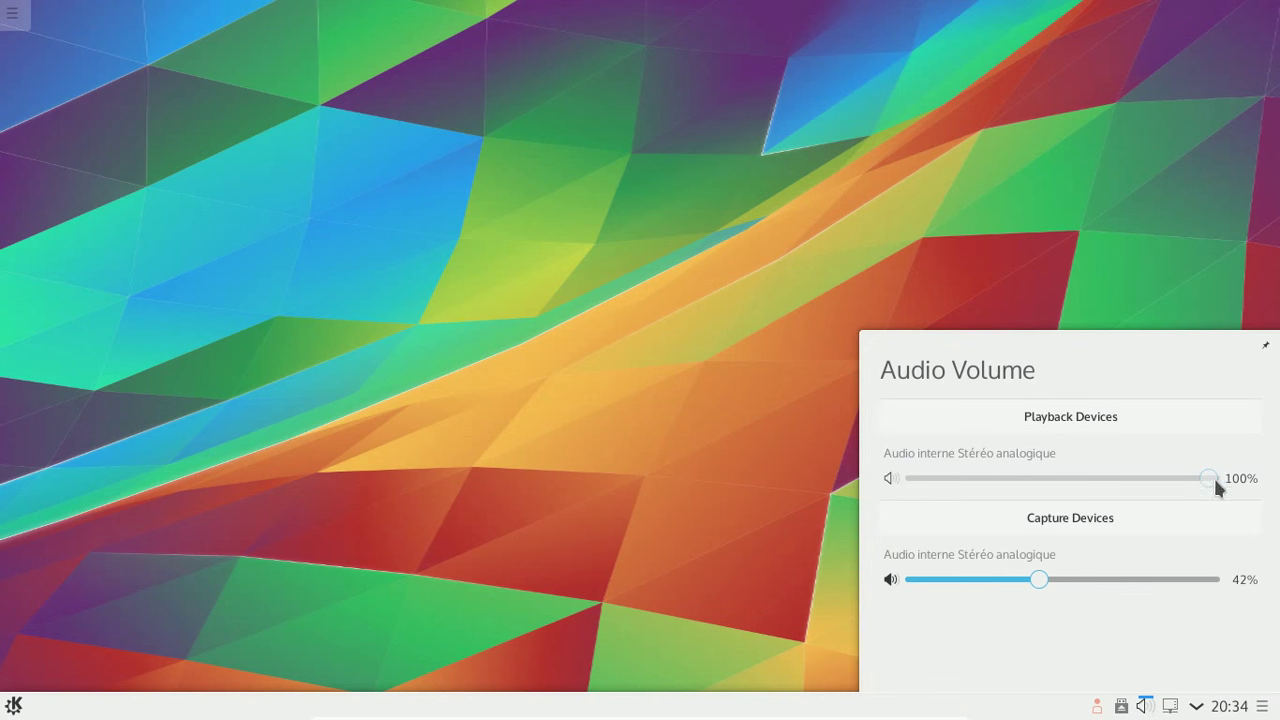
pyautogui.rightClick(1148, 706)
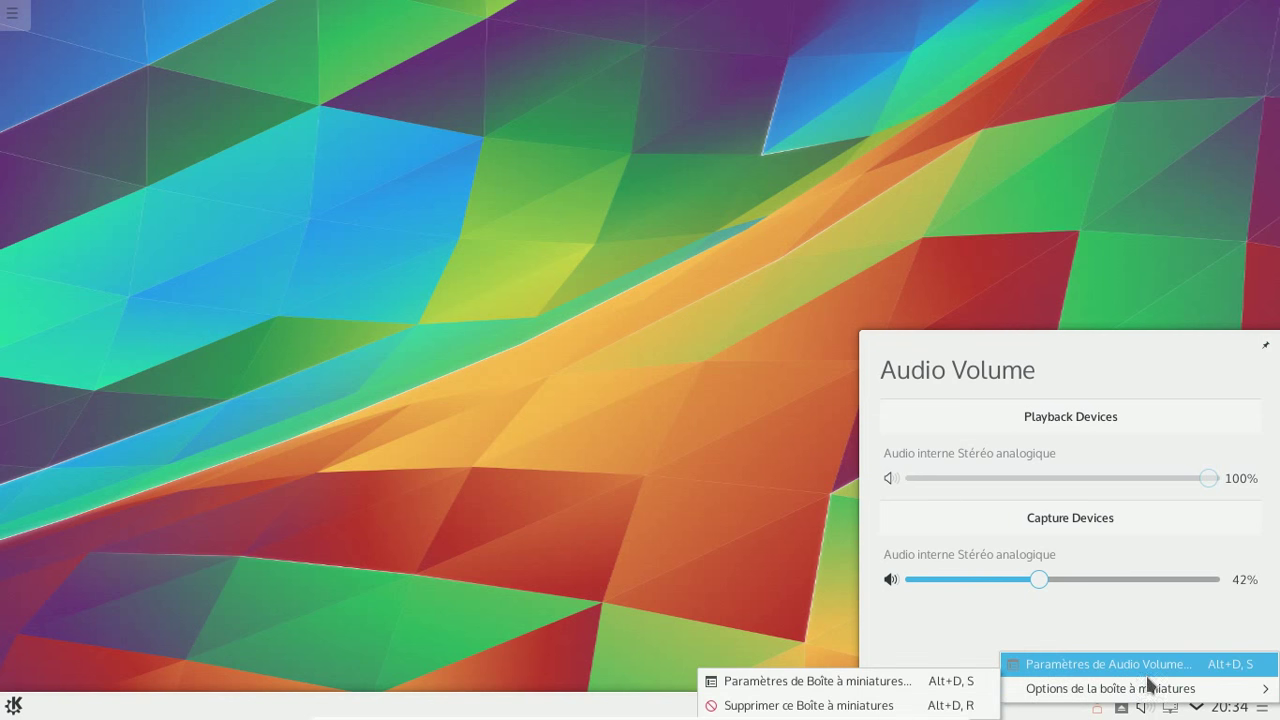
pyautogui.click(1147, 670)
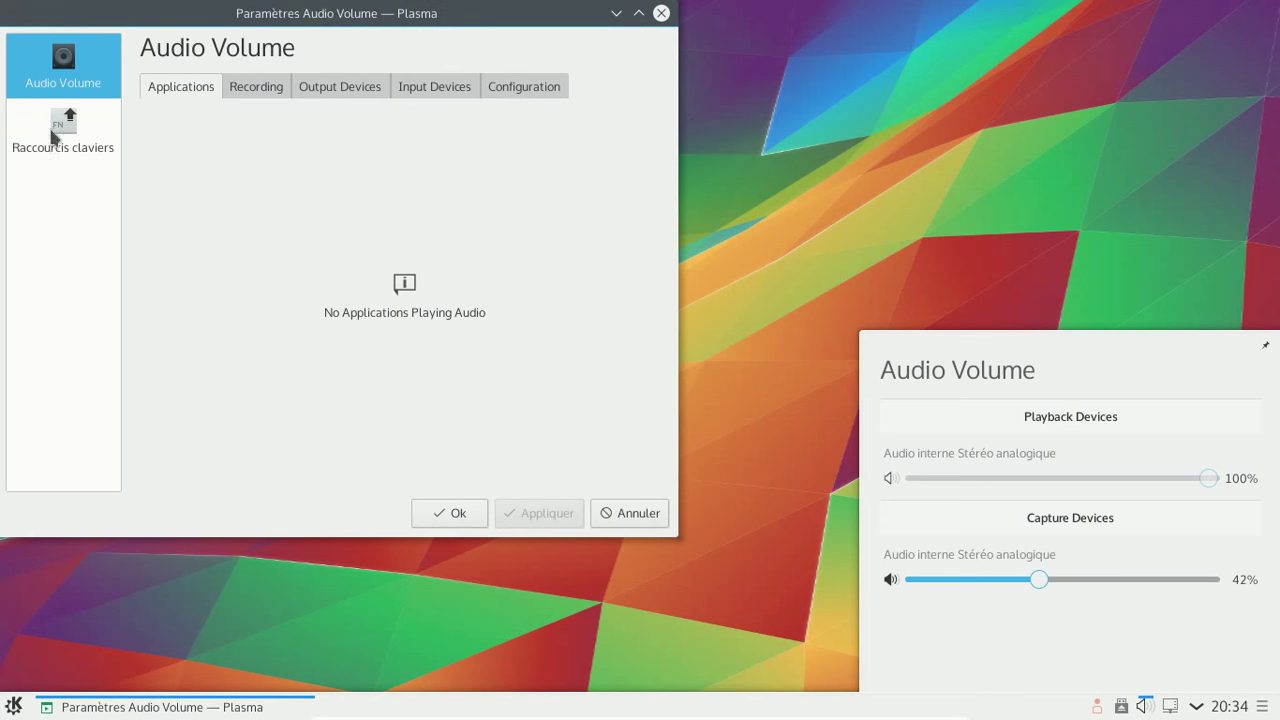
# - Keep the internal analog input active, unmute the internal analog output, and close the settings
pyautogui.click(443, 90)
pyautogui.click(636, 122)
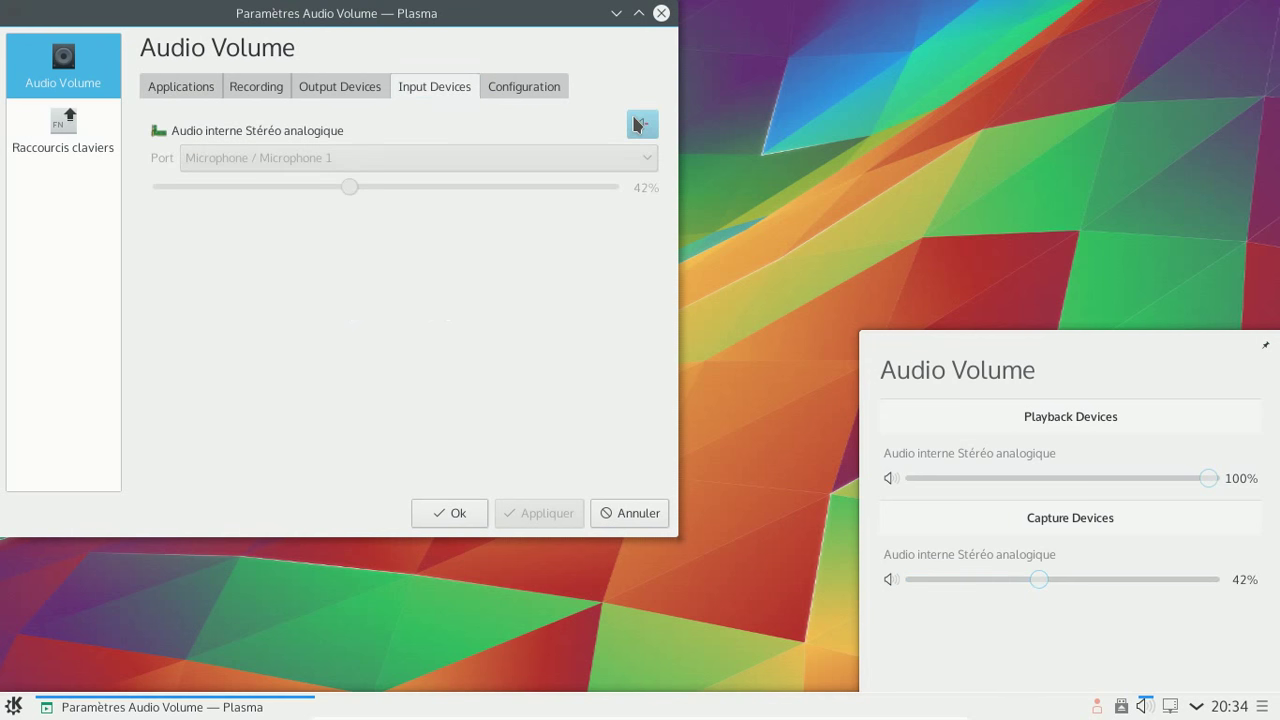
pyautogui.click(636, 122)
pyautogui.click(350, 92)
pyautogui.click(643, 124)
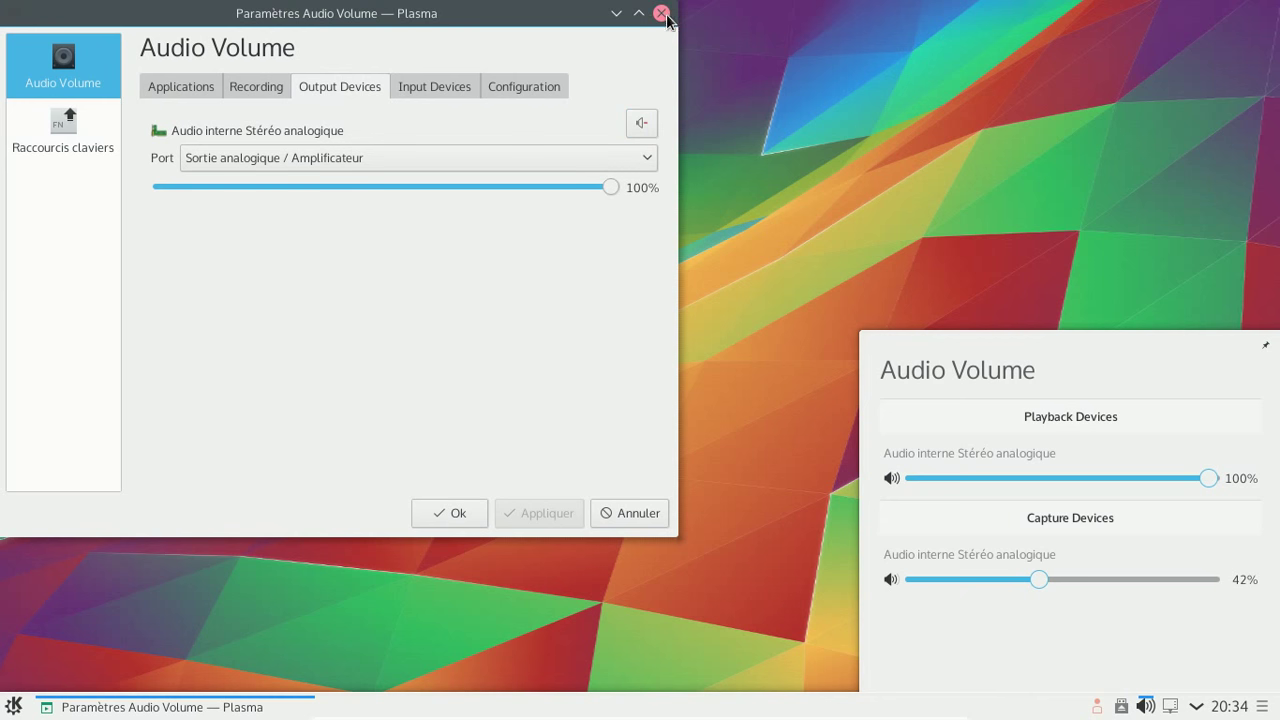
pyautogui.click(662, 14)
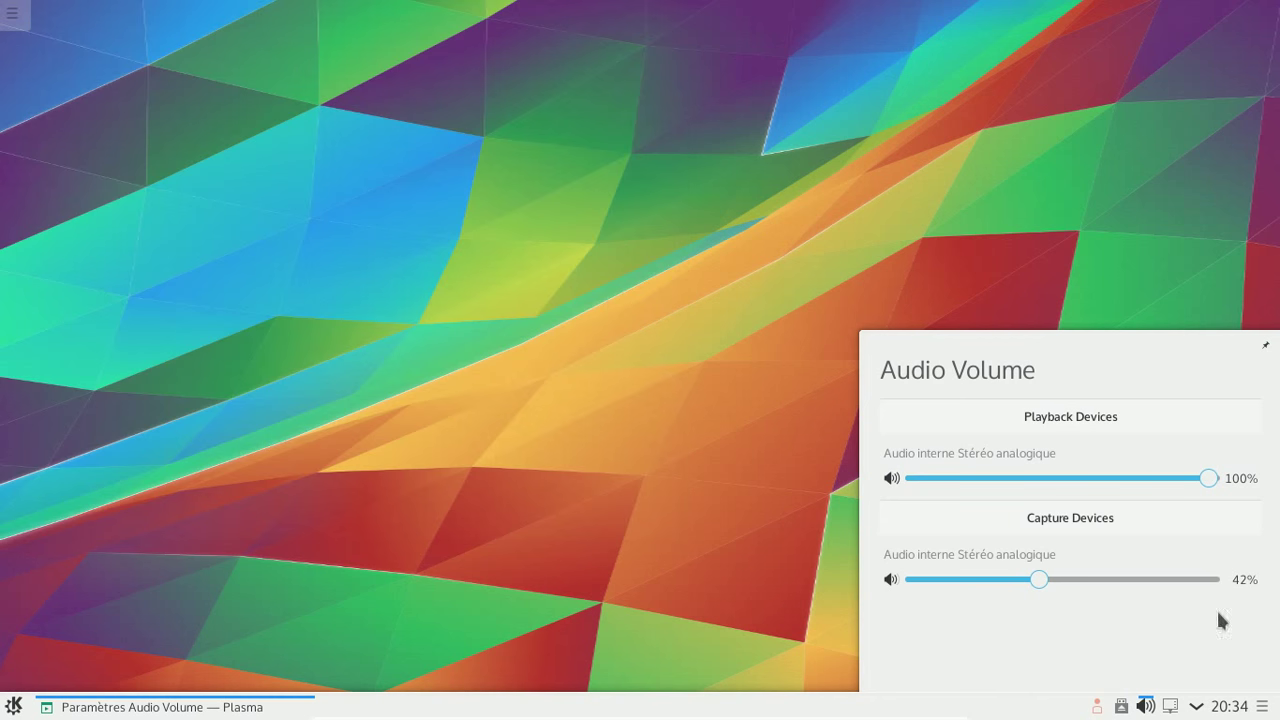
# - Dismiss the volume popup and bring up the application launcher
pyautogui.click(1146, 708)
pyautogui.click(1146, 708)
pyautogui.click(1147, 709)
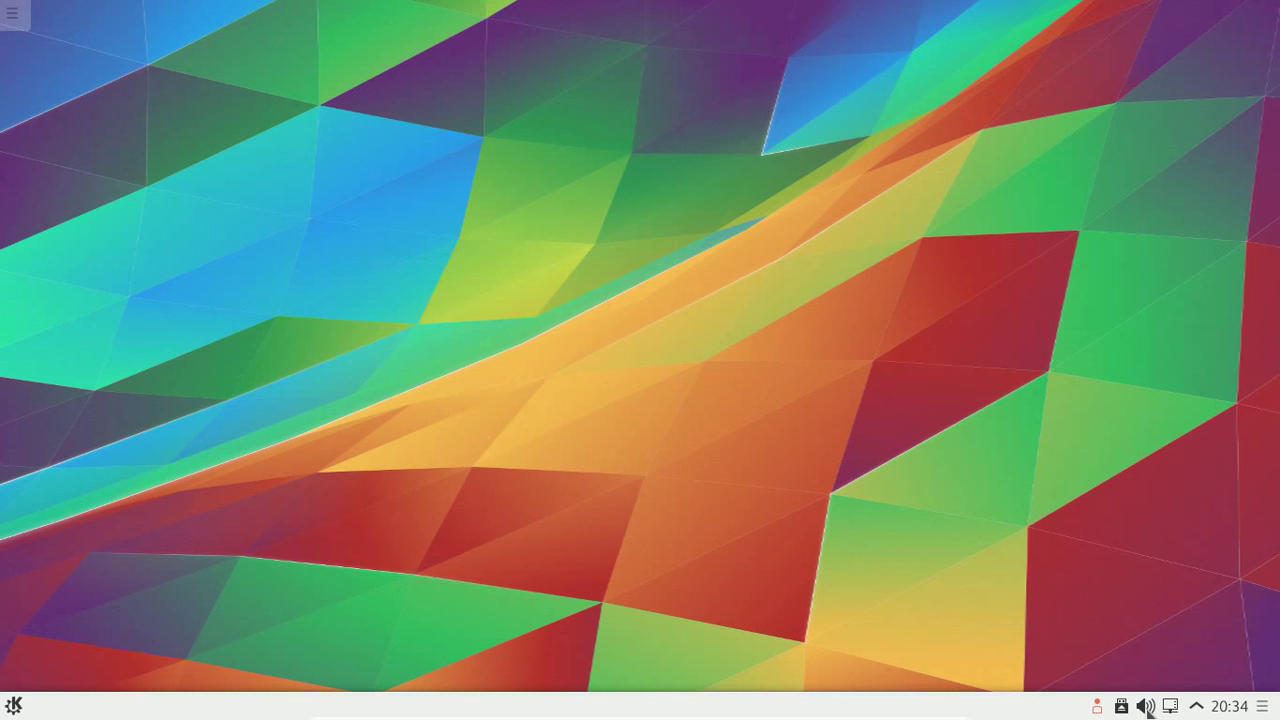
pyautogui.click(15, 706)
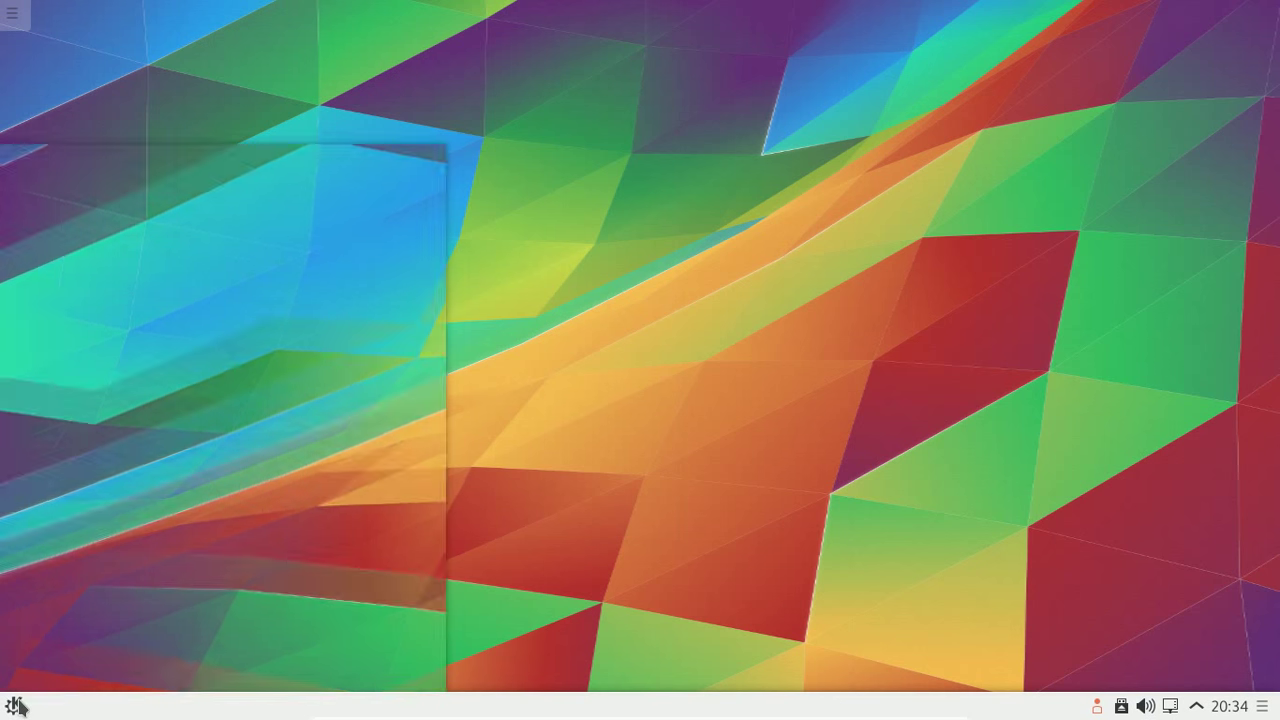
# - Launch Configuration du système from Favoris and move its window to the screen centre
pyautogui.click(109, 672)
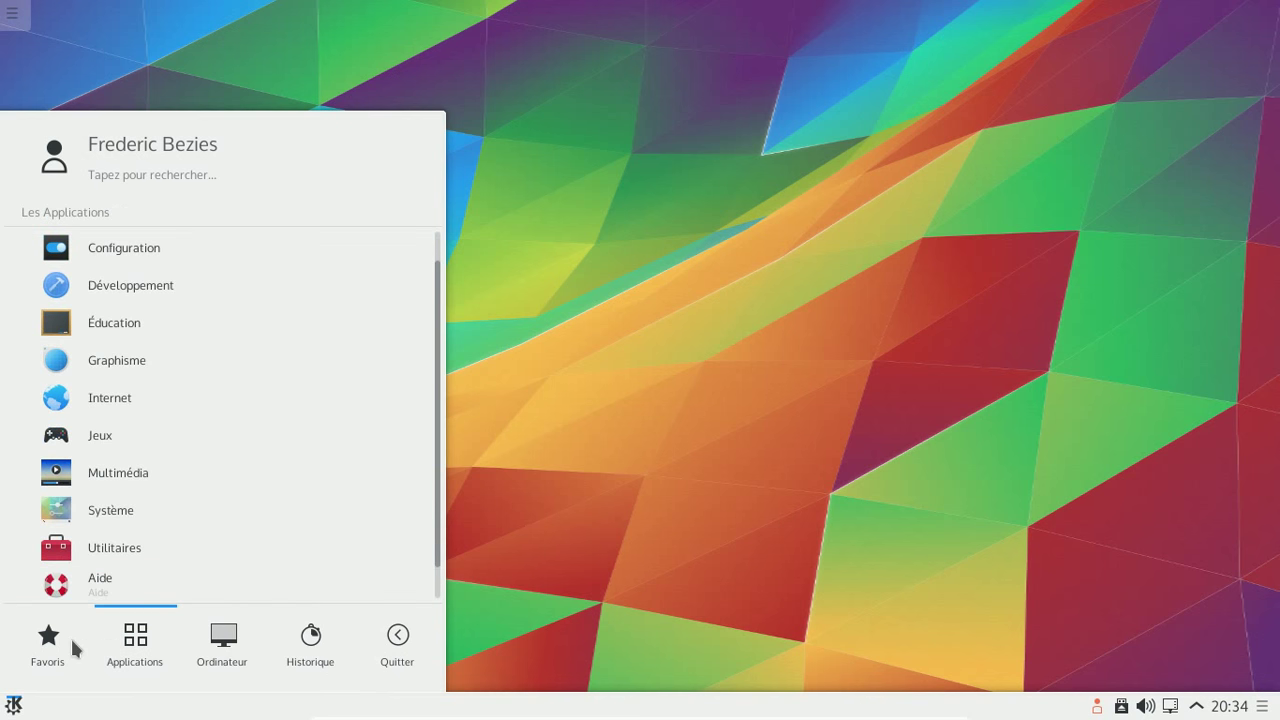
pyautogui.click(57, 640)
pyautogui.click(142, 255)
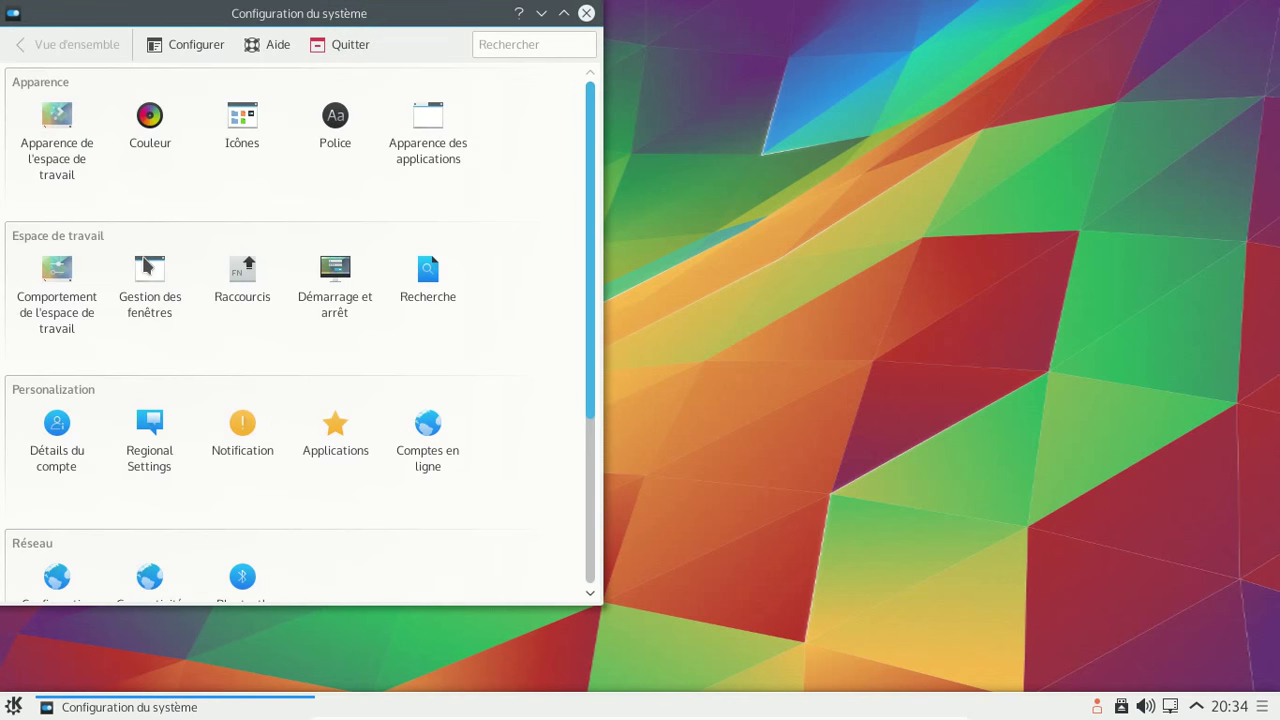
pyautogui.moveTo(190, 24); pyautogui.dragTo(658, 46)
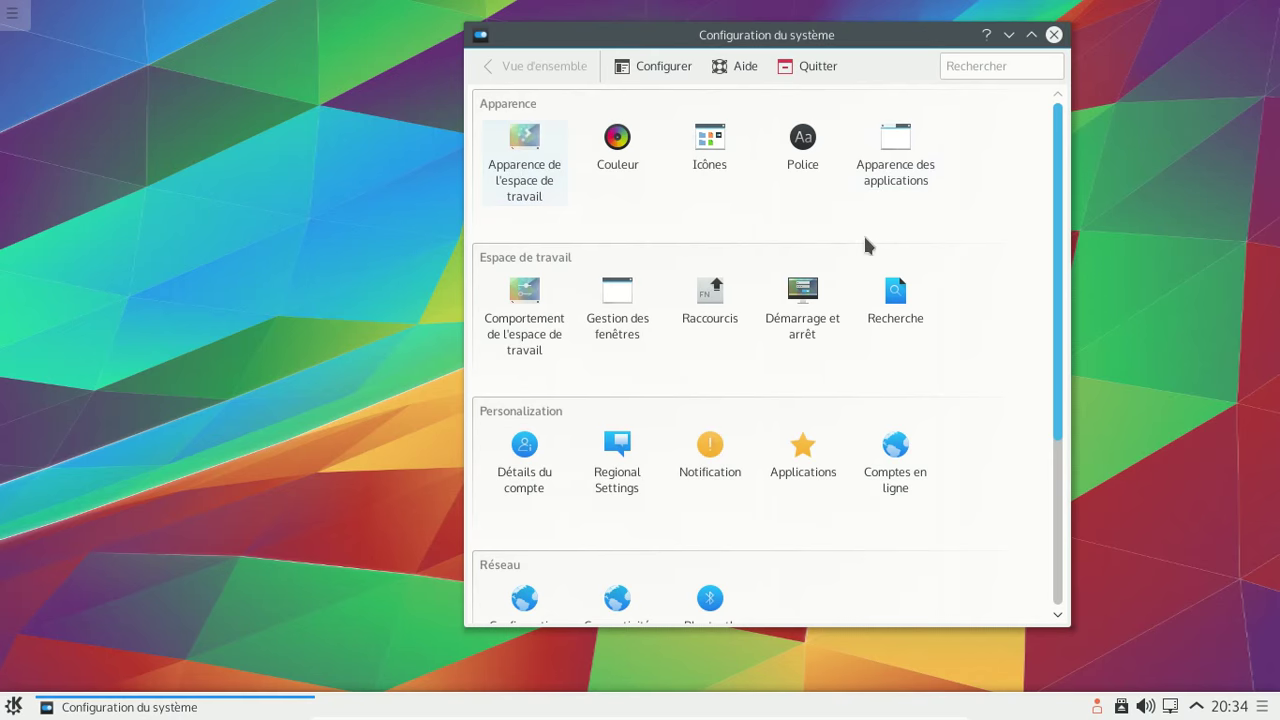
pyautogui.scroll(-2, 928, 245)
pyautogui.scroll(-3, 929, 248)
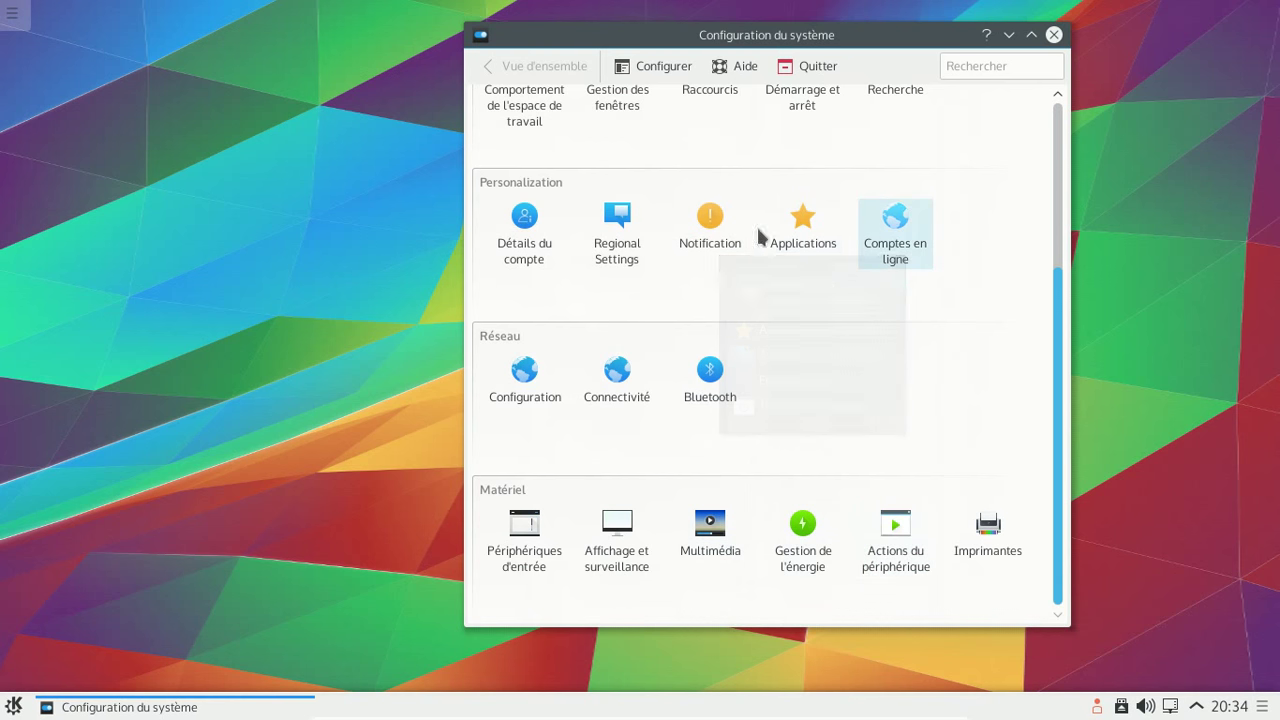
# - Begin creating a new Google account in the Comptes en ligne module
pyautogui.click(902, 238)
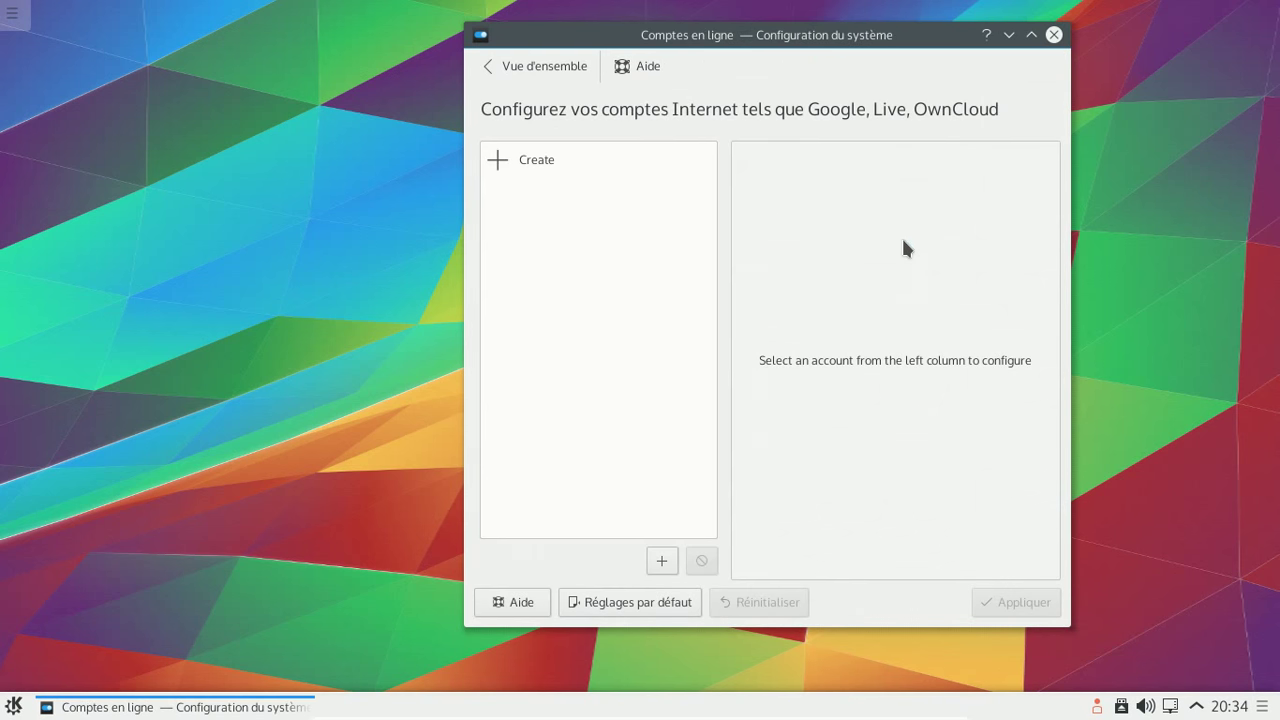
pyautogui.click(546, 172)
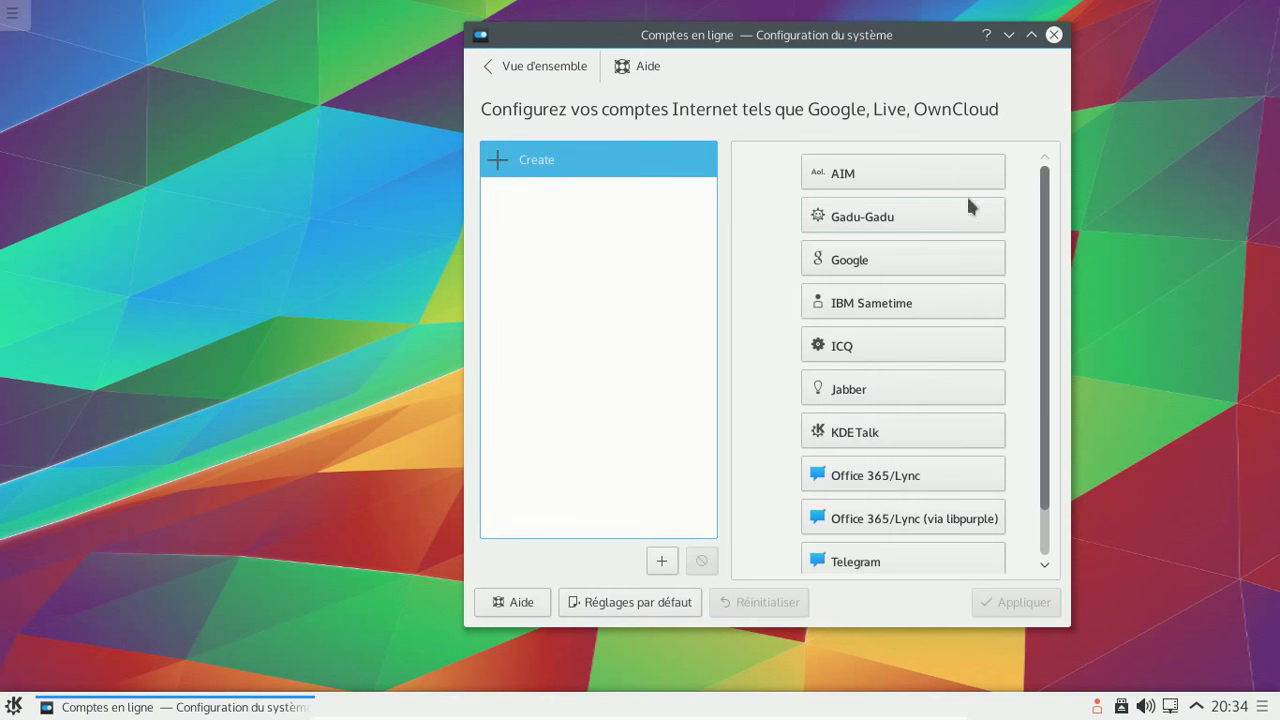
pyautogui.click(937, 261)
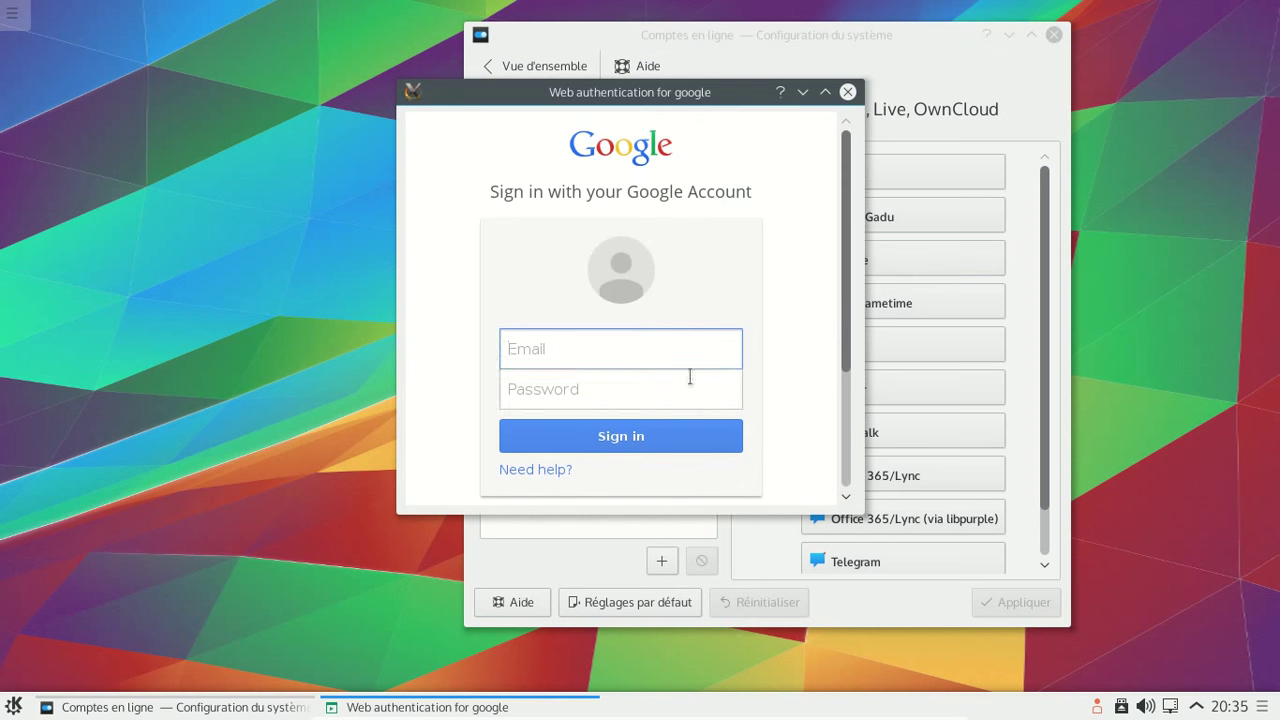
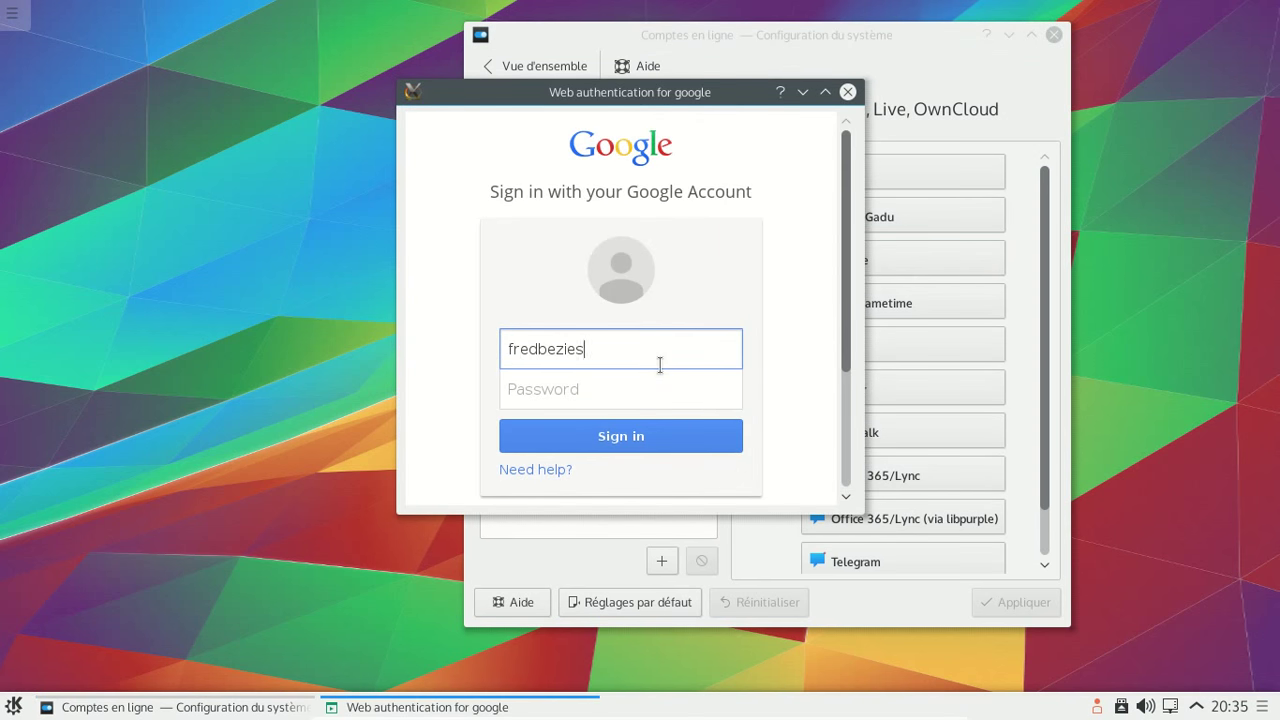
# - Sign in with the Google e-mail and password, accept the permissions, and finish
pyautogui.press('Tab')
pyautogui.write('••••••••••••••')
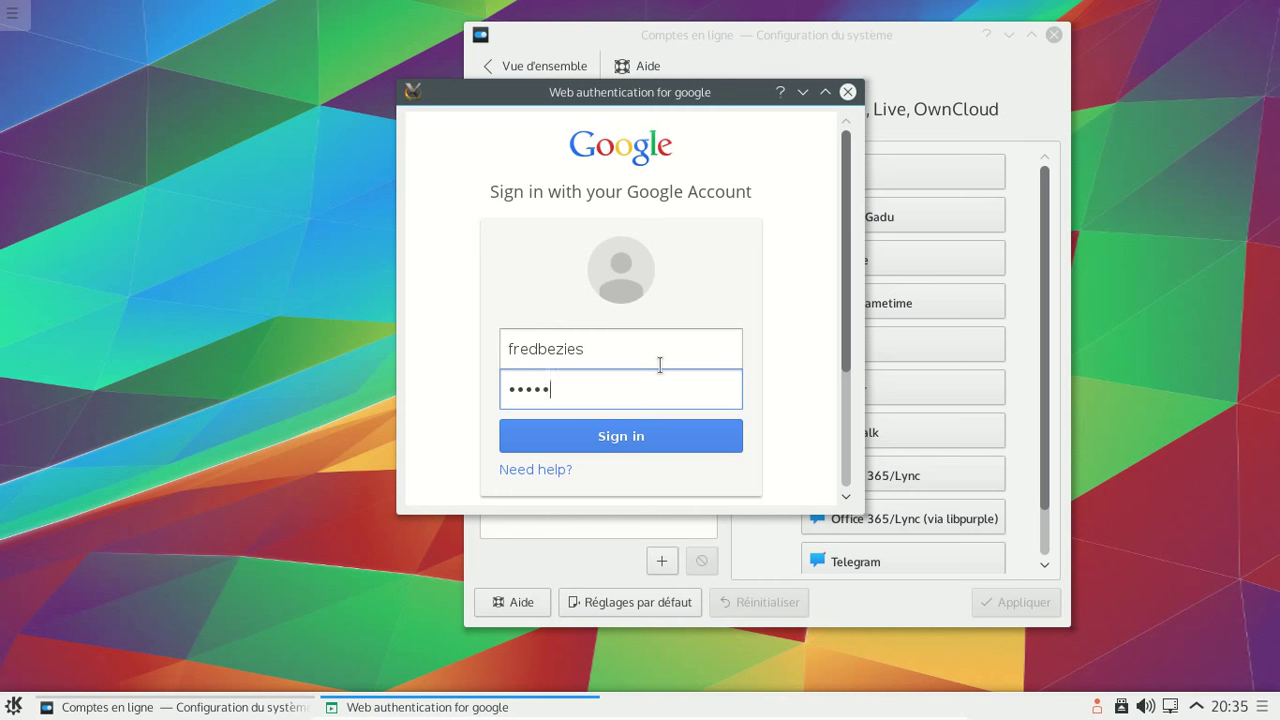
pyautogui.write('•')
pyautogui.press('Return')
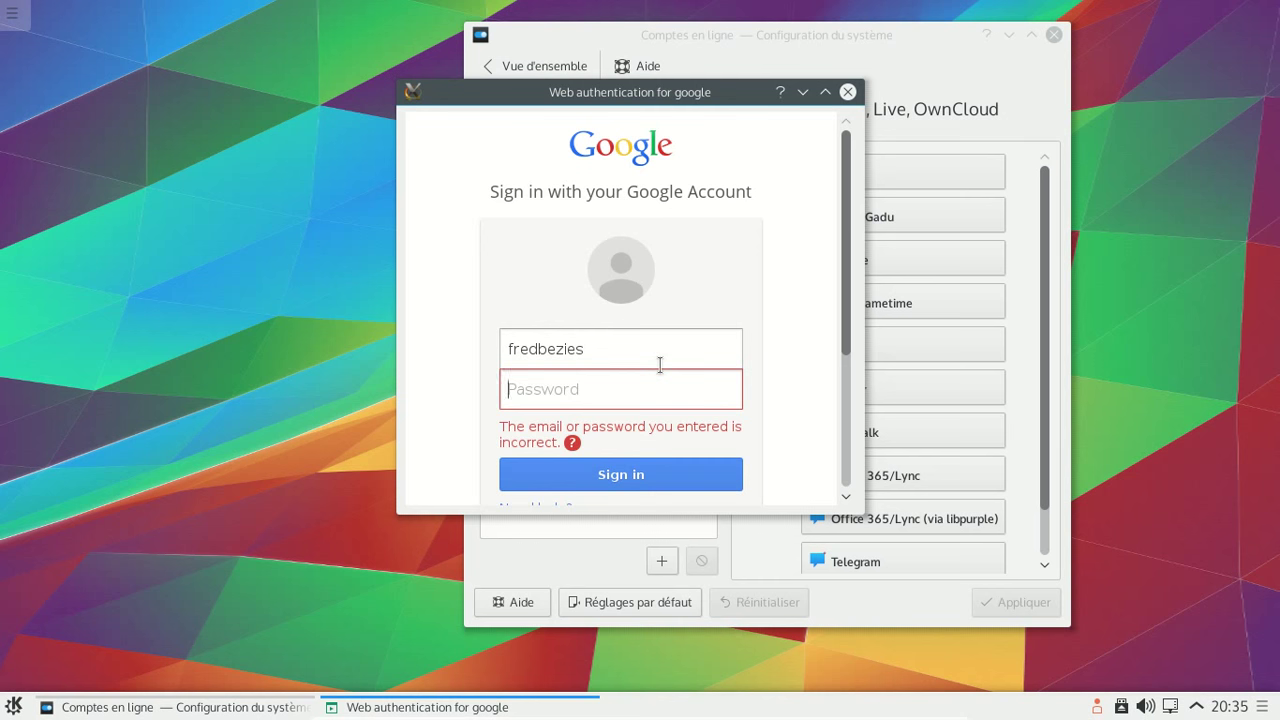
pyautogui.write('•••••••••••••••')
pyautogui.press('Return')
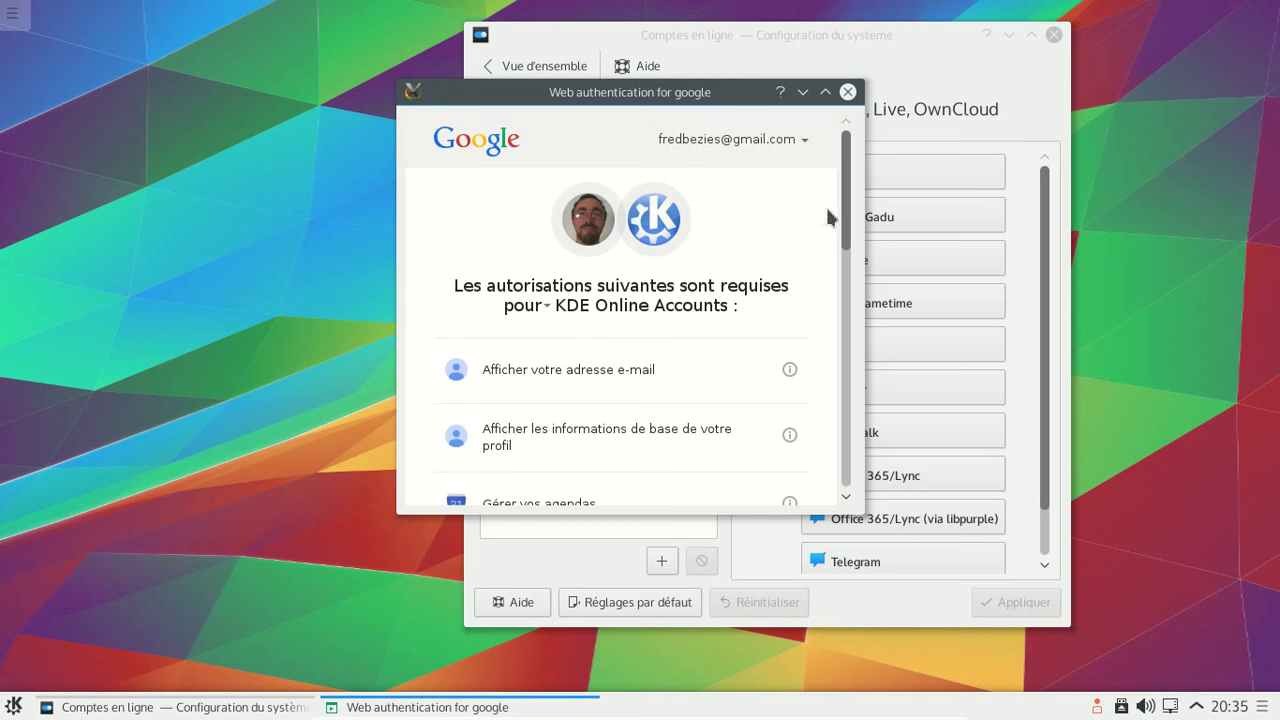
pyautogui.moveTo(849, 194); pyautogui.dragTo(876, 456)
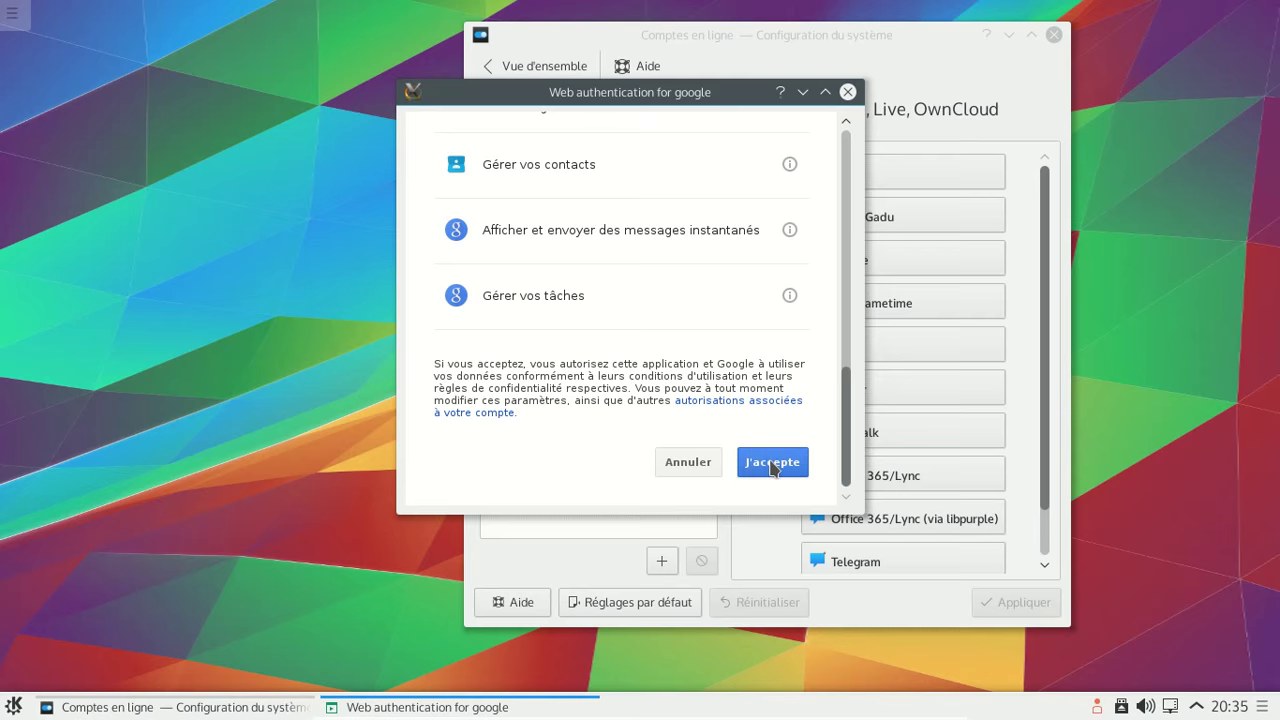
pyautogui.click(768, 458)
pyautogui.click(665, 515)
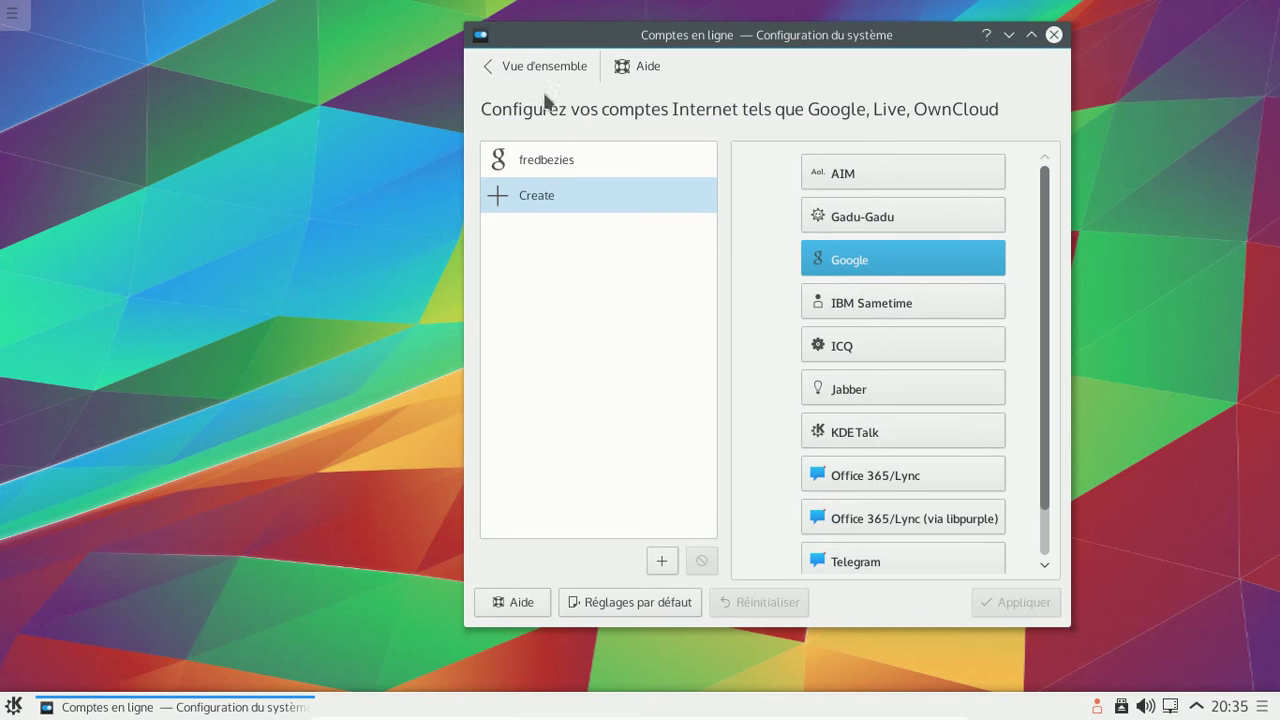
# - Browse the display module's compositor, gamma and display pages showing VGA-0 at 2560x1600
pyautogui.click(527, 70)
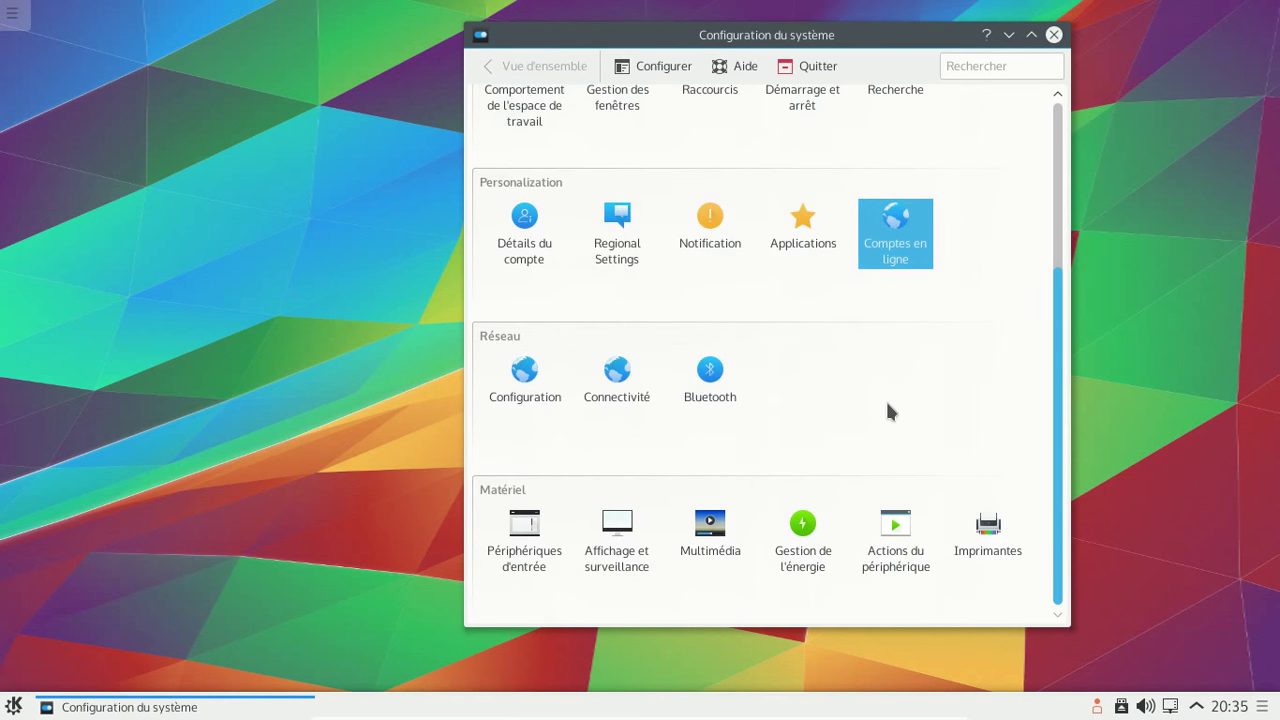
pyautogui.click(623, 553)
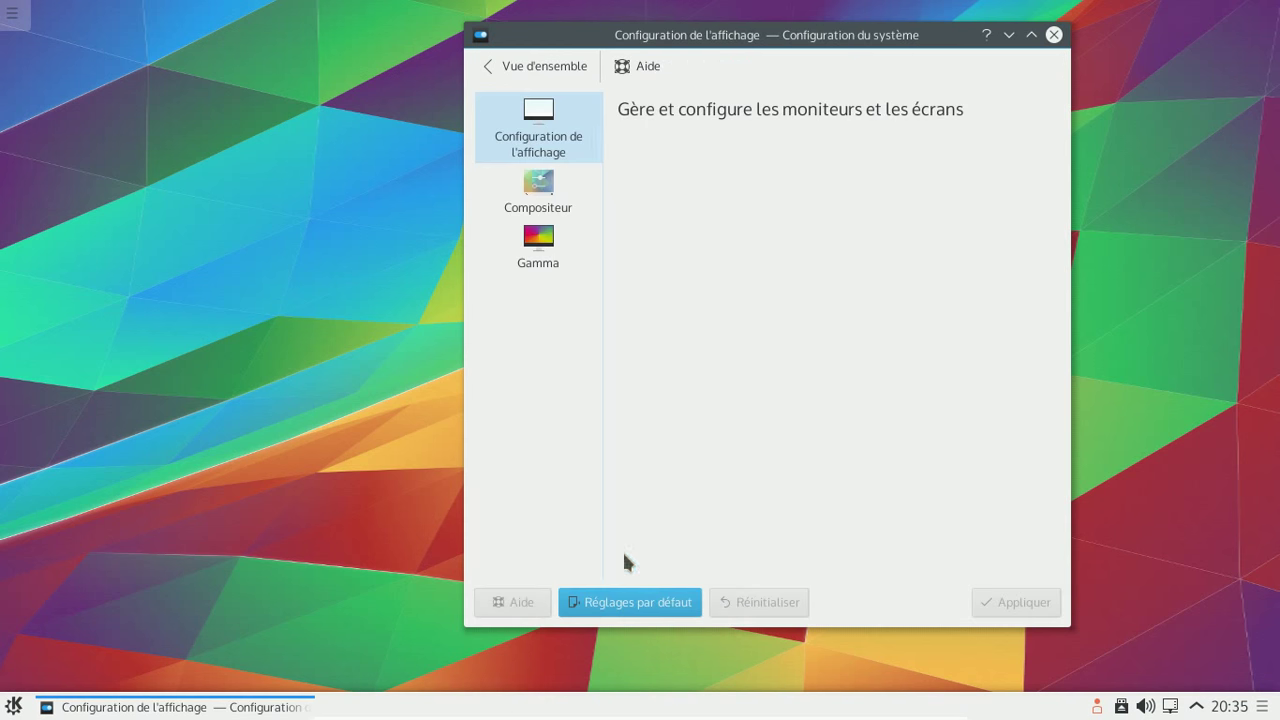
pyautogui.click(536, 194)
pyautogui.click(539, 241)
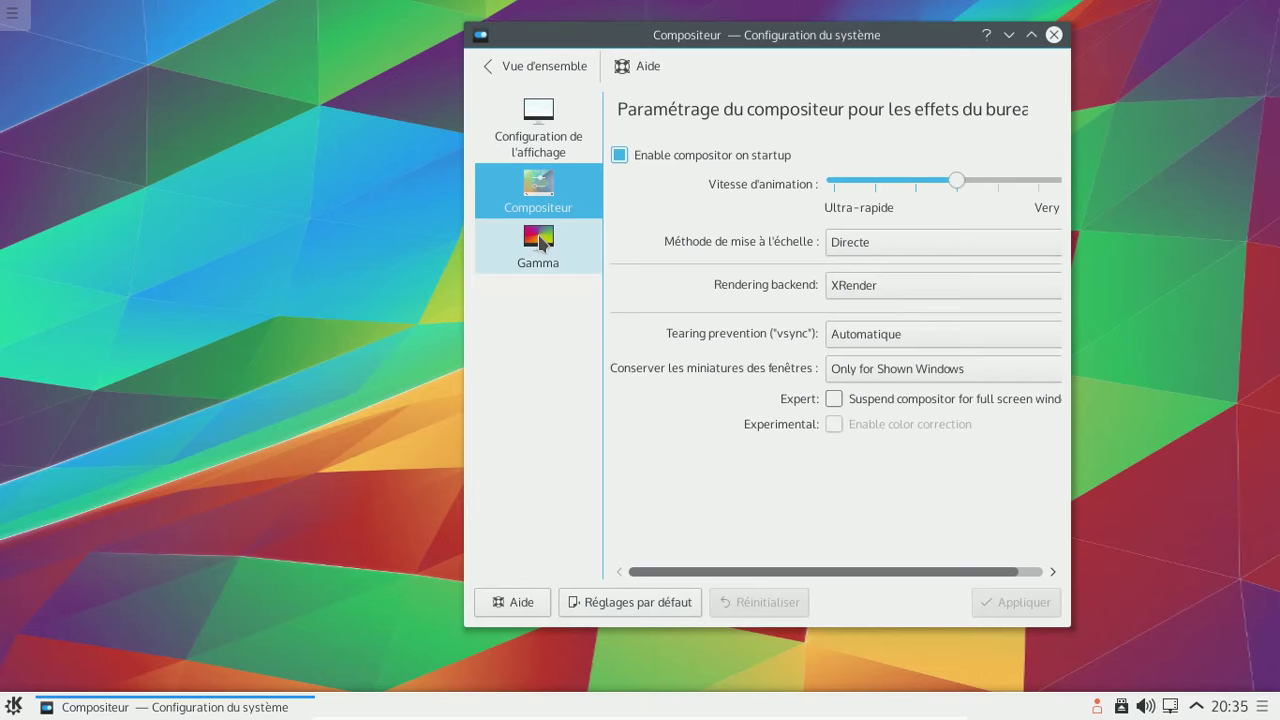
pyautogui.click(527, 98)
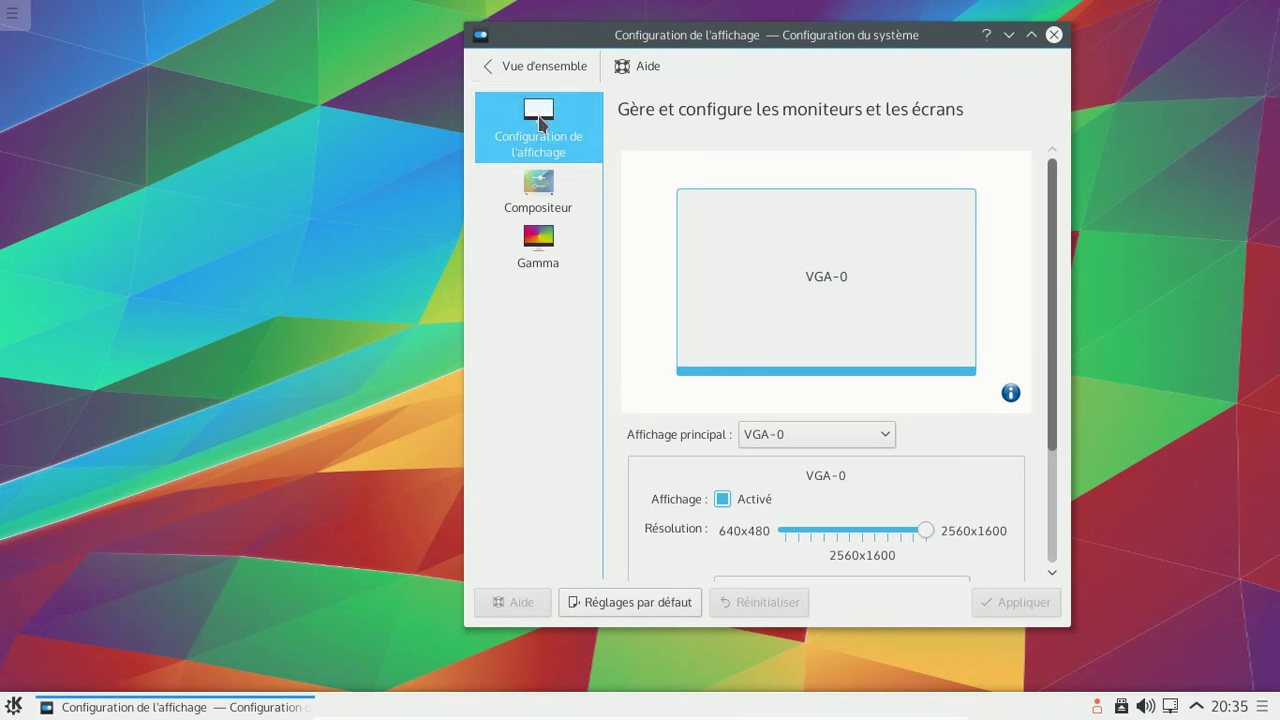
# - Return to the System Settings overview and close the window
pyautogui.click(517, 74)
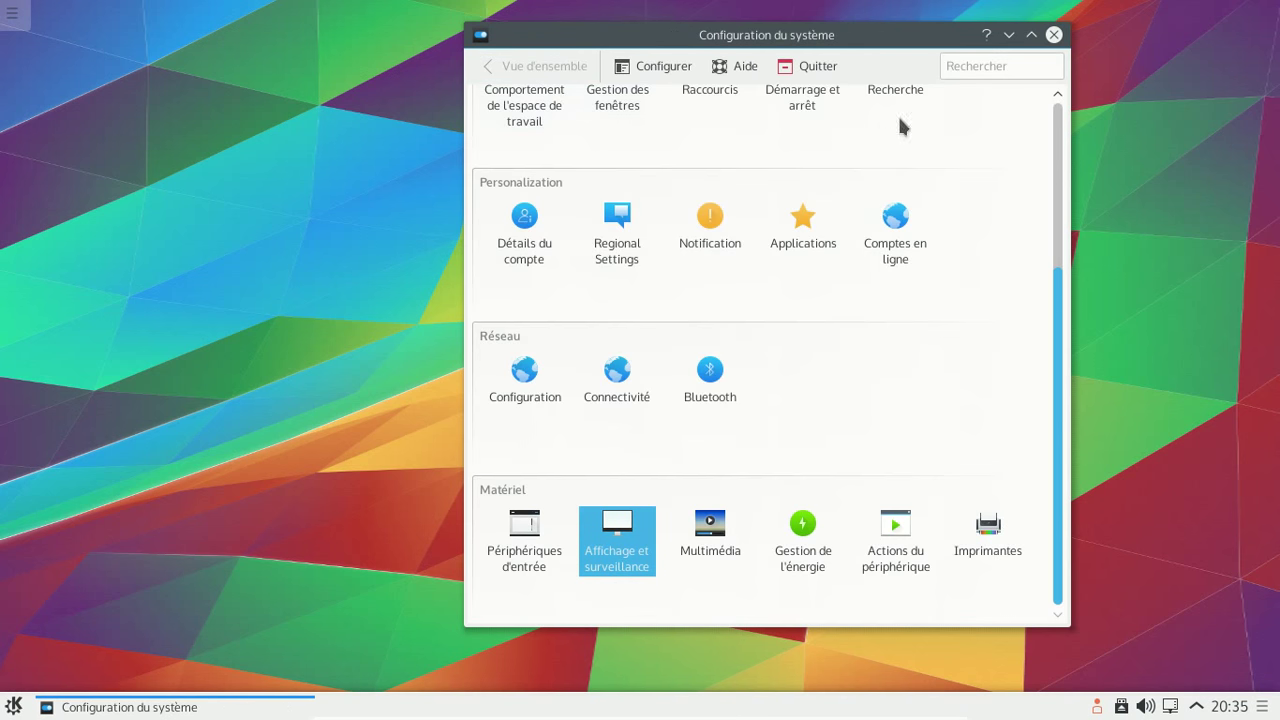
pyautogui.click(1058, 120)
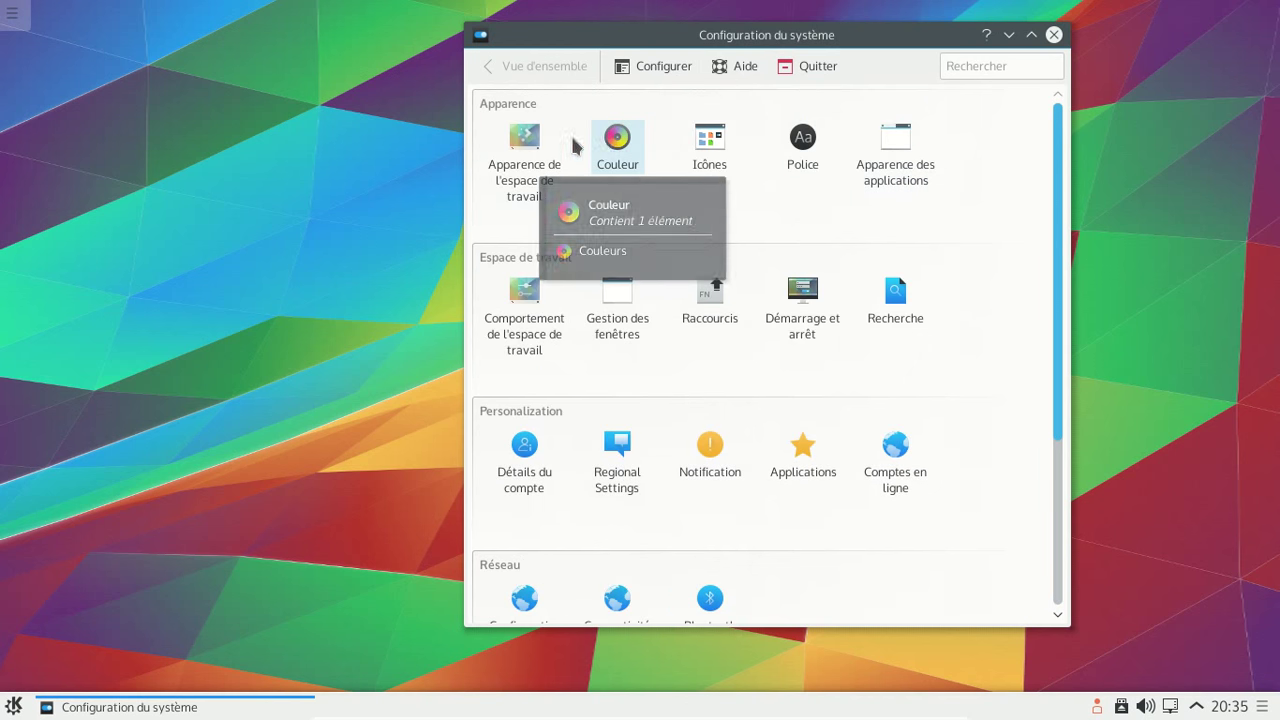
pyautogui.click(1053, 36)
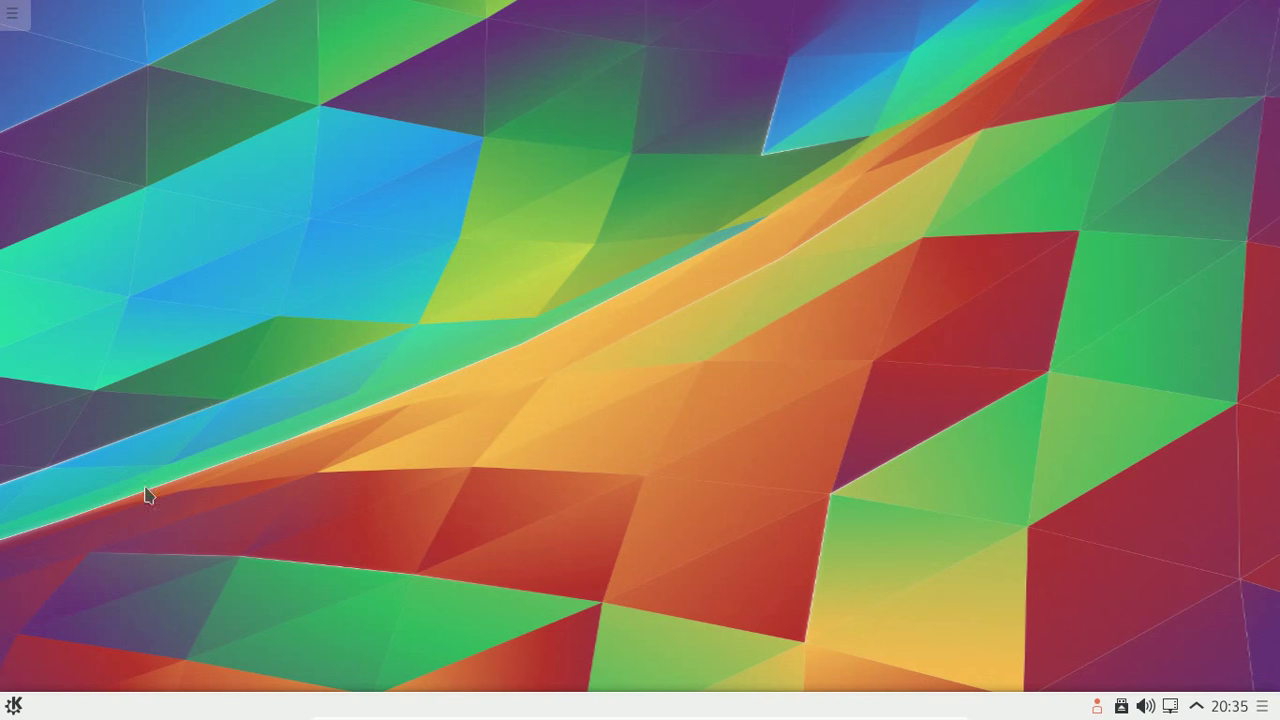
# - Launch Konqueror on the home folder from the launcher and enlarge its window
pyautogui.click(13, 705)
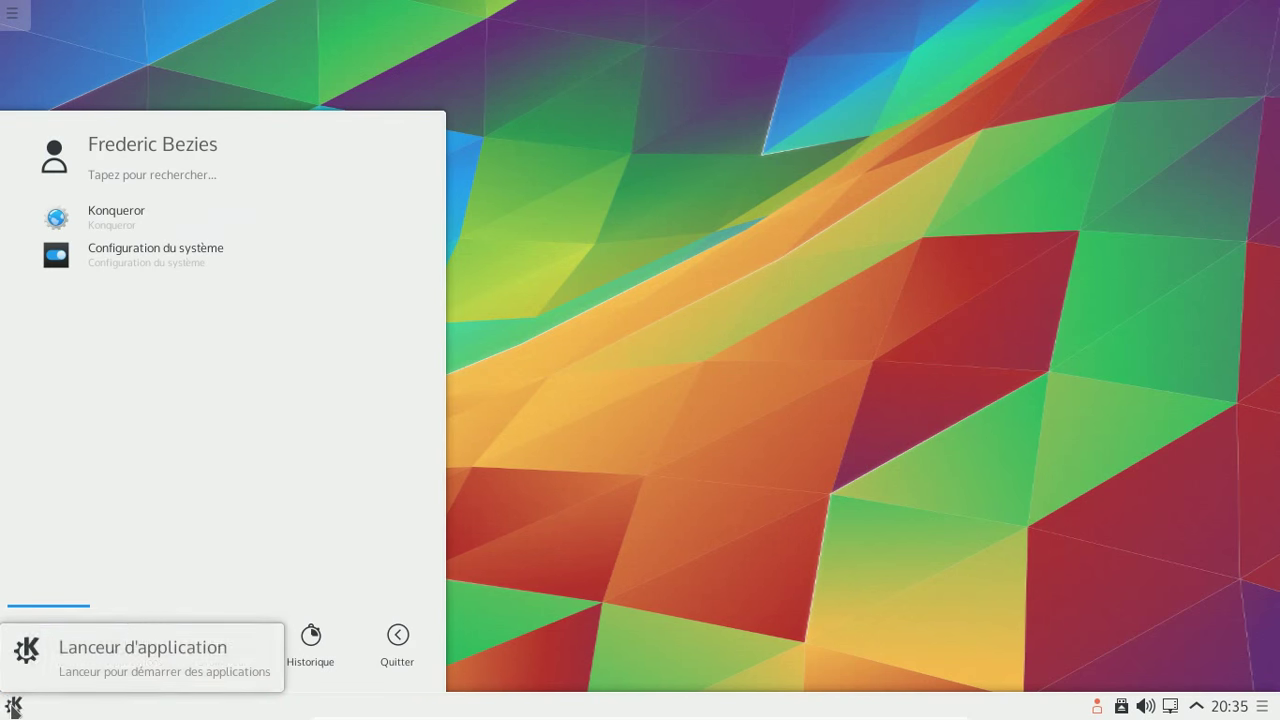
pyautogui.click(195, 211)
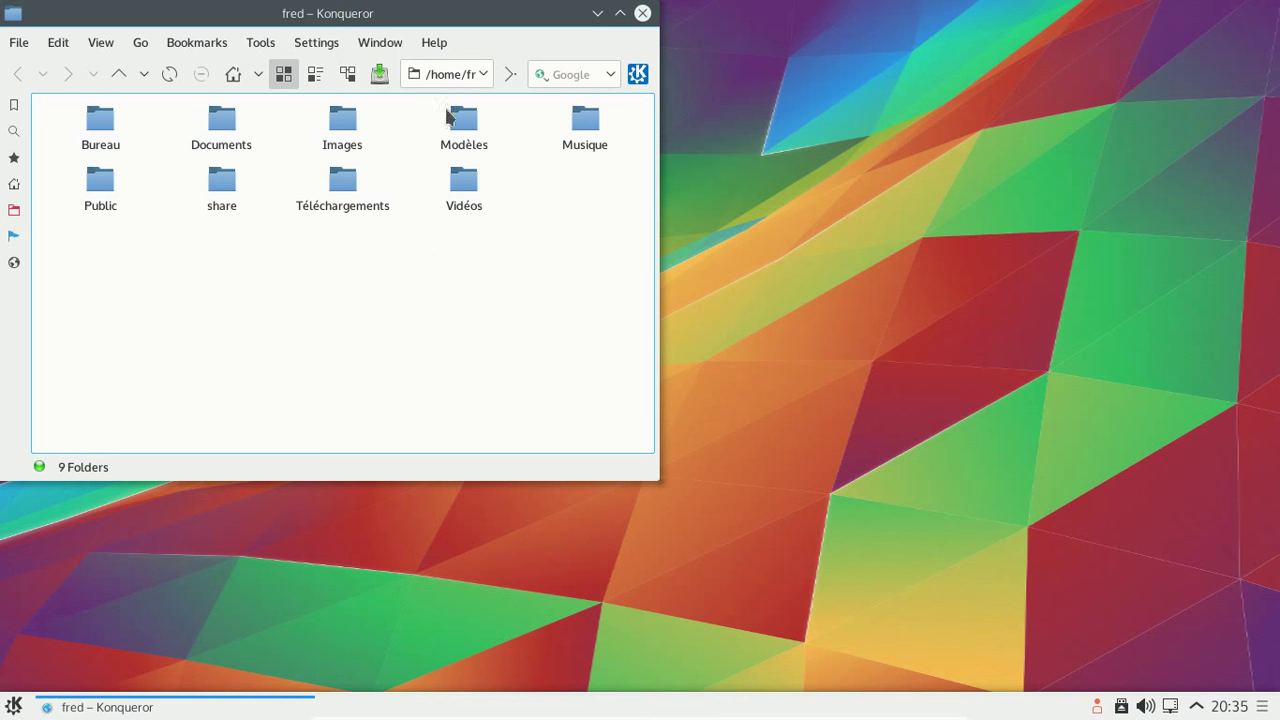
pyautogui.moveTo(657, 478); pyautogui.dragTo(881, 603)
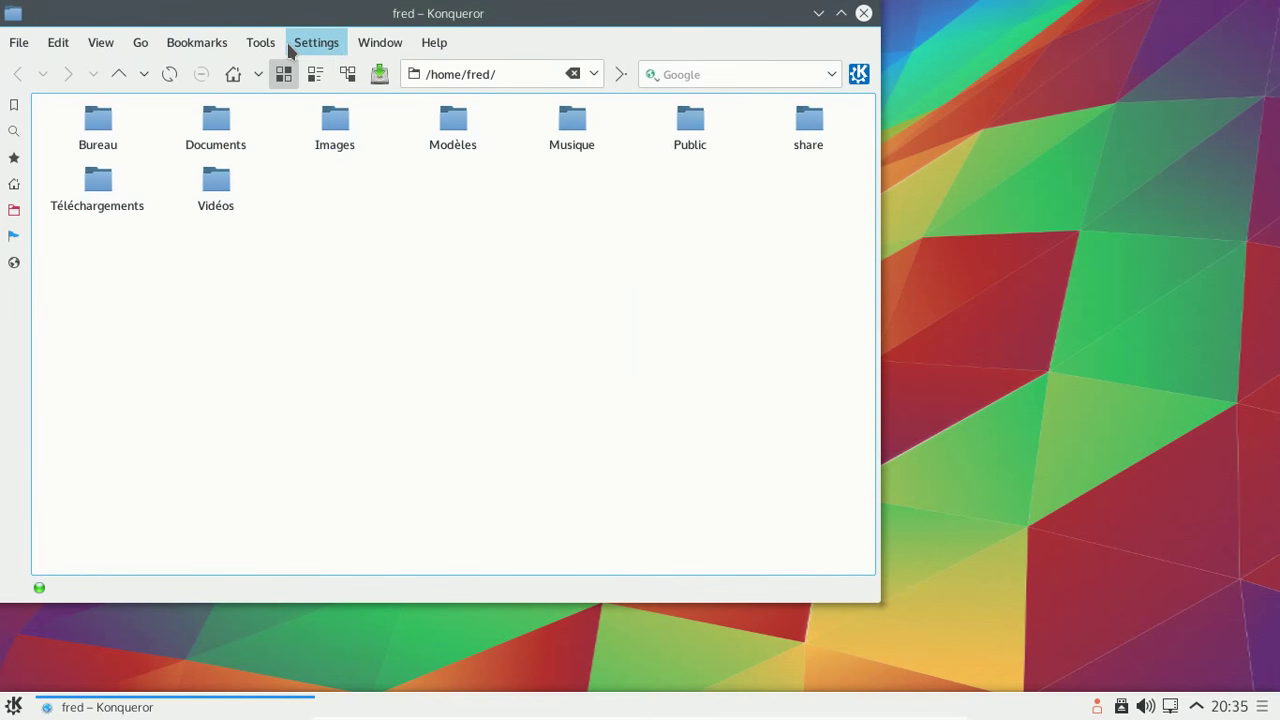
pyautogui.click(278, 42)
# - Check Konqueror's default web engine in Configure Konqueror, keeping WebKit unchanged
pyautogui.moveTo(381, 40)
pyautogui.moveTo(316, 42)
pyautogui.click(418, 386)
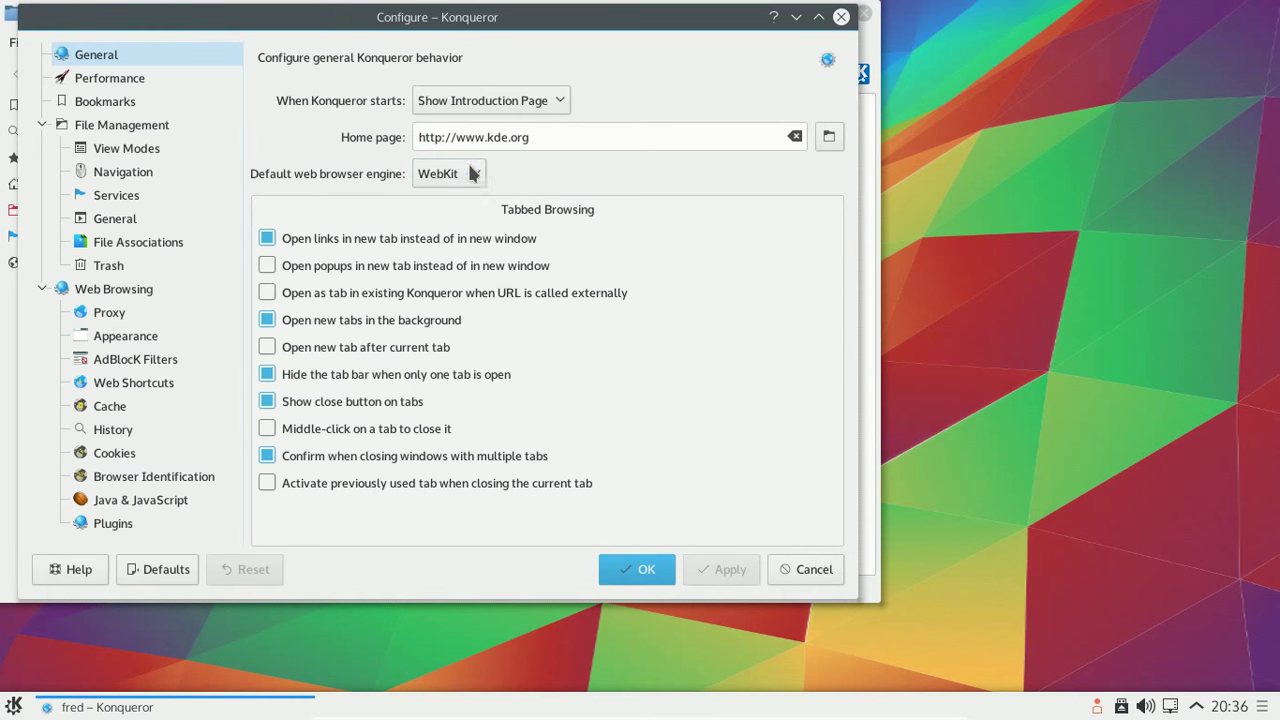
pyautogui.click(473, 173)
pyautogui.click(475, 171)
pyautogui.click(840, 17)
# - Load html5test.com in the location bar, fixing stray characters in the address
pyautogui.click(440, 67)
pyautogui.write('html5te')
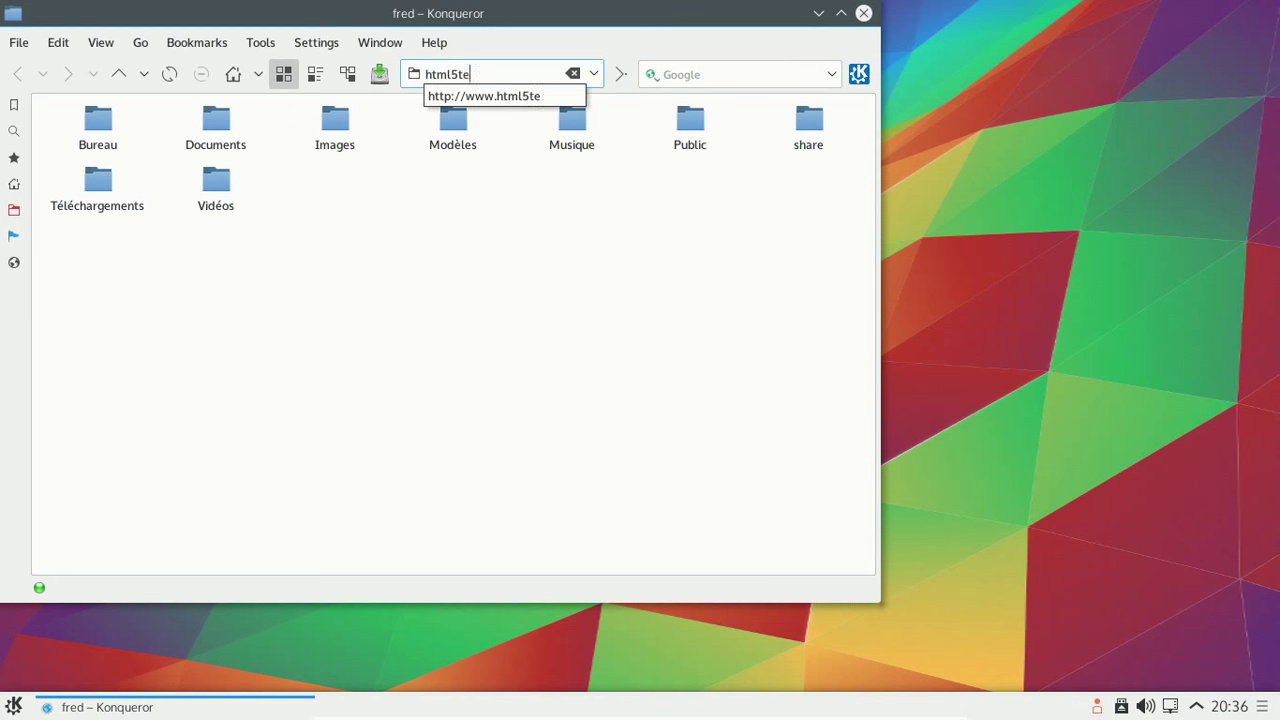
pyautogui.write('st.com$*')
pyautogui.press('Return')
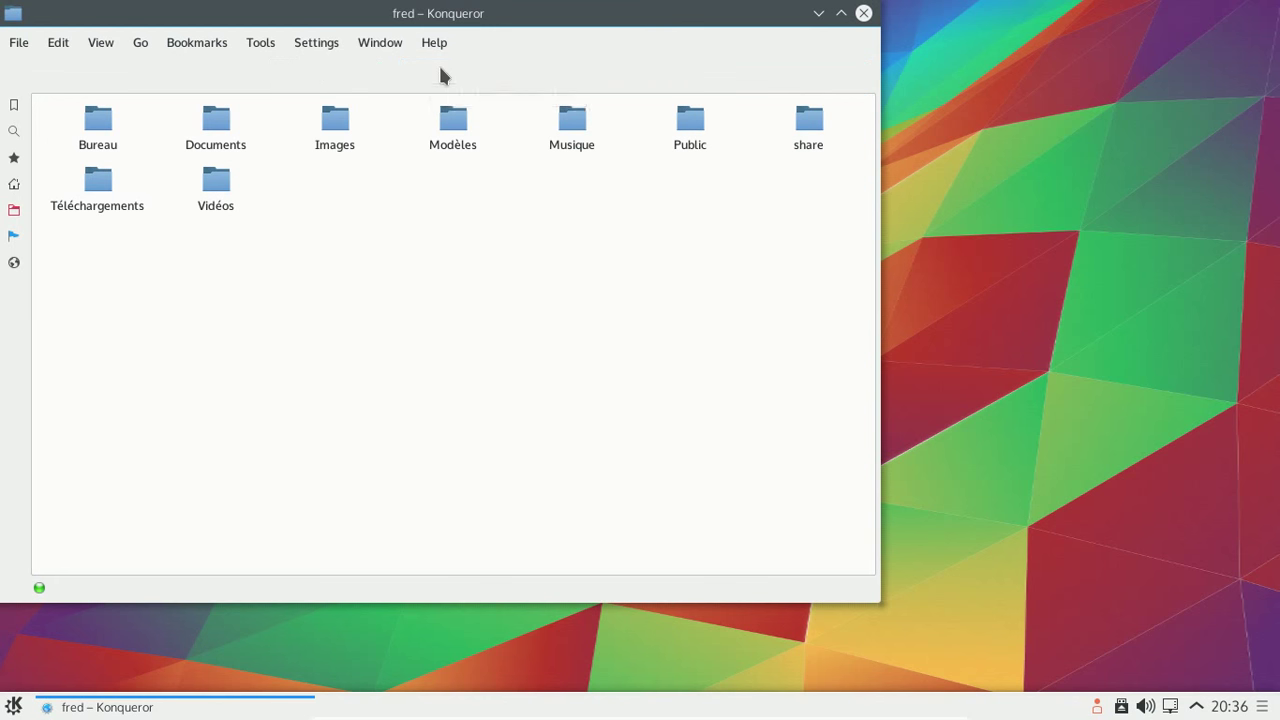
pyautogui.press('BackSpace')
pyautogui.press('Return')
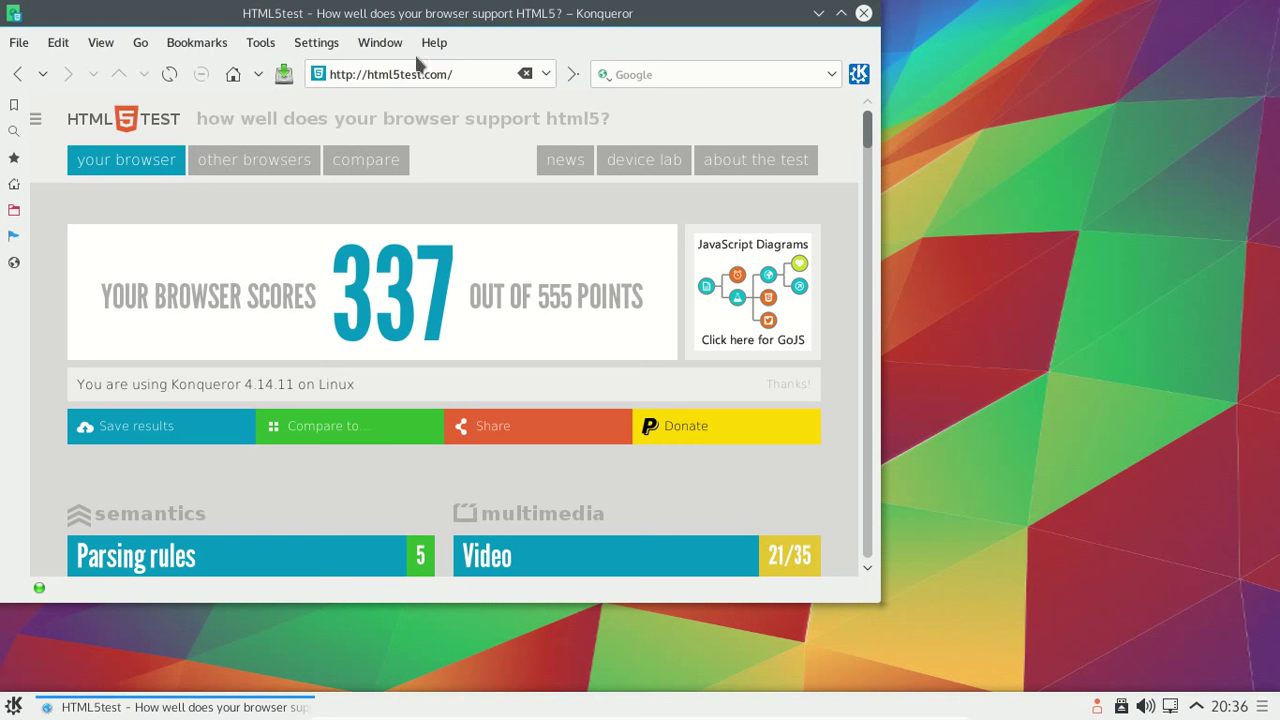
# - Set Konqueror's default web engine to KHTML, apply, and reload html5test.com (83/555)
pyautogui.click(318, 45)
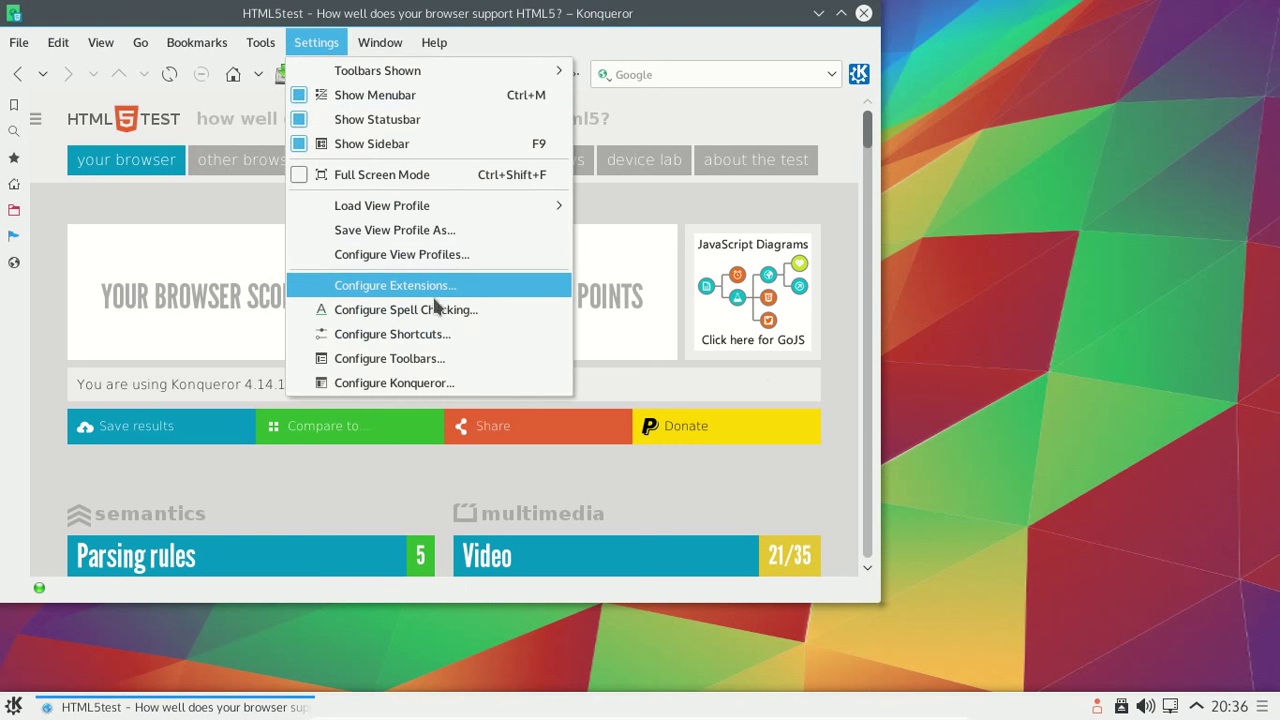
pyautogui.click(429, 384)
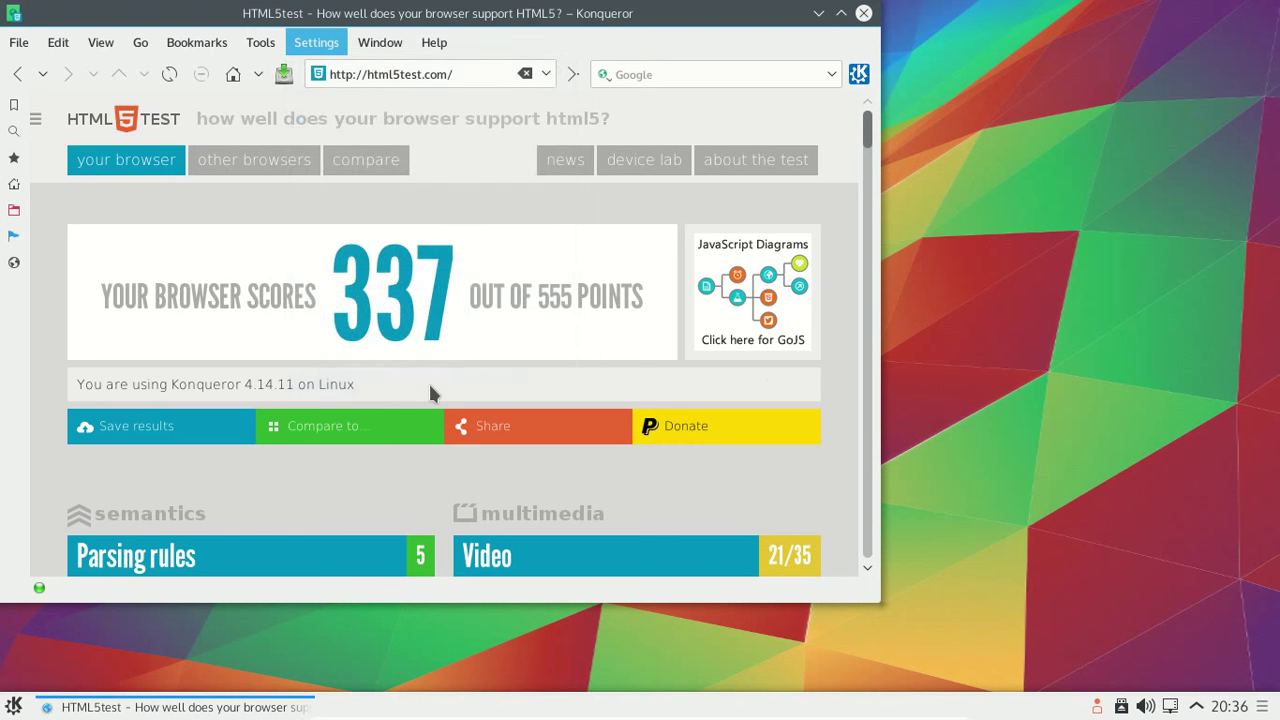
pyautogui.click(470, 173)
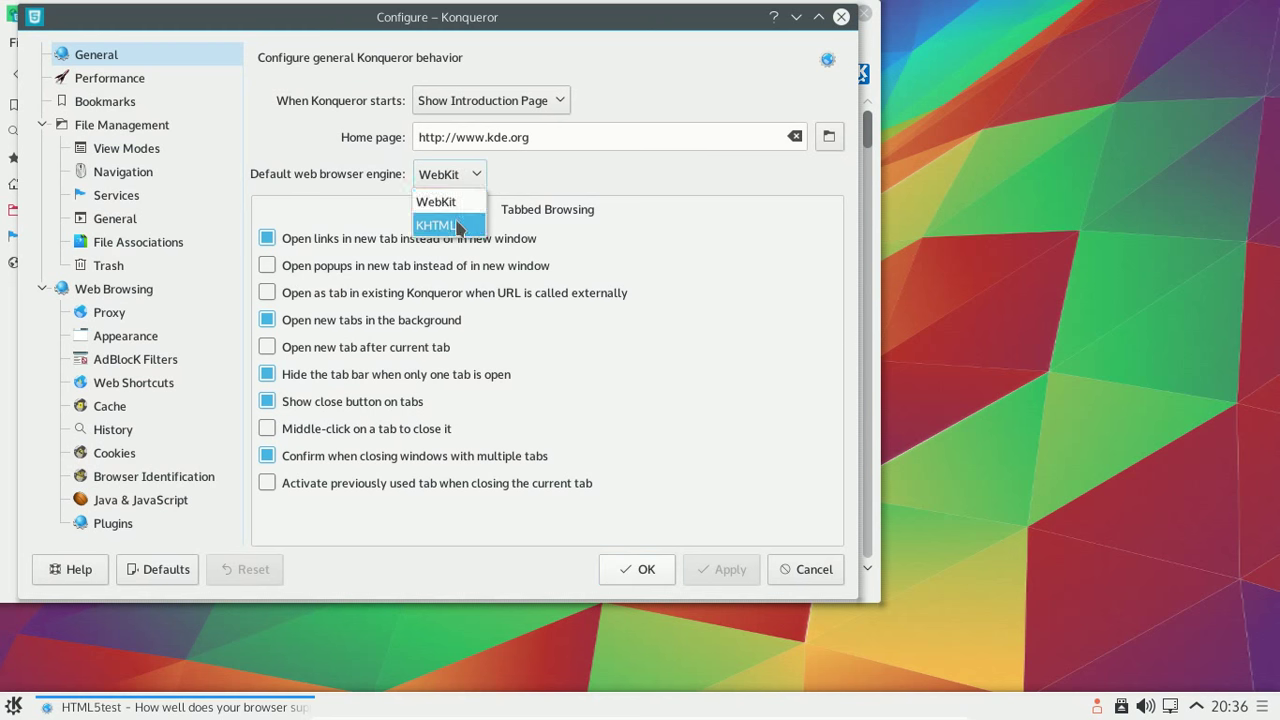
pyautogui.click(436, 225)
pyautogui.click(638, 570)
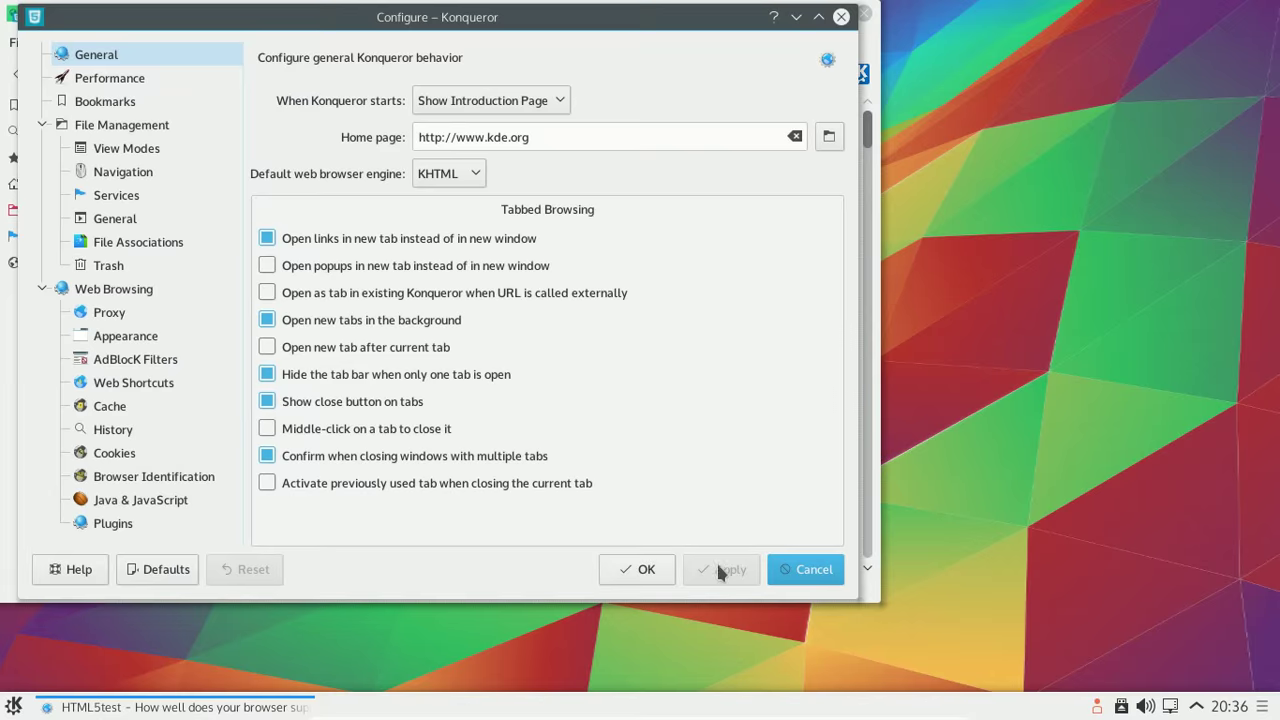
pyautogui.click(650, 568)
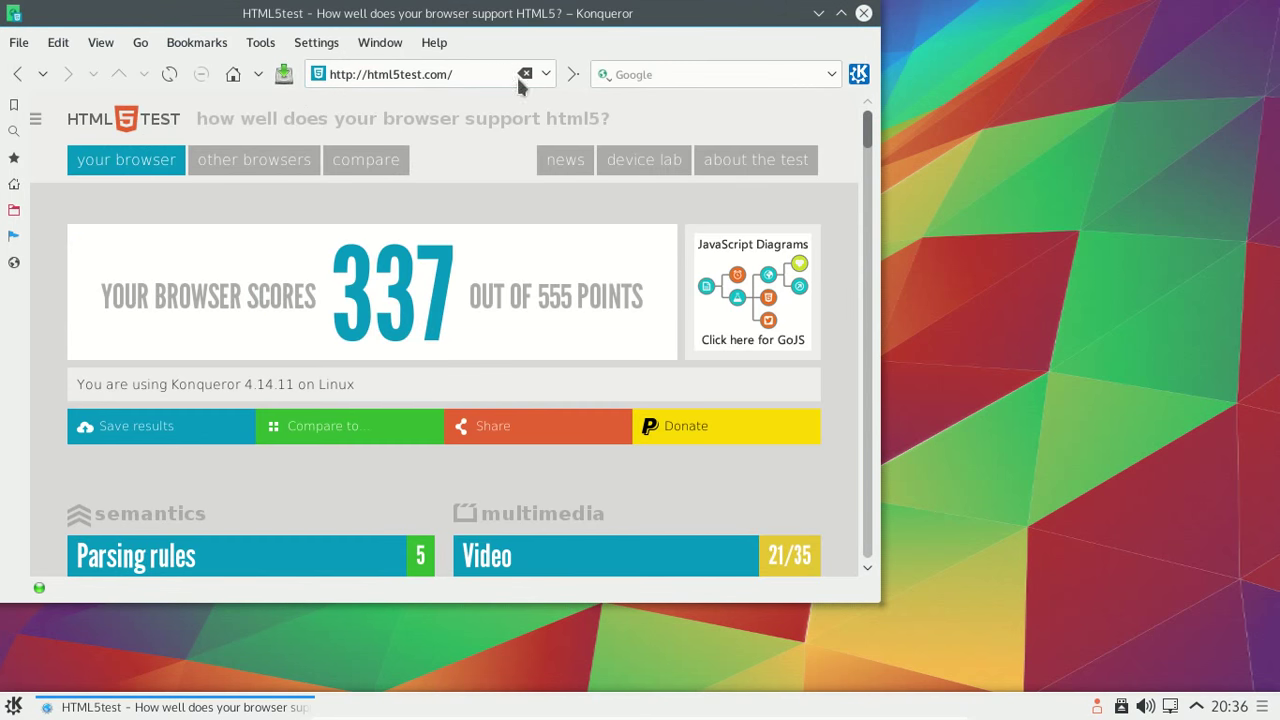
pyautogui.click(165, 78)
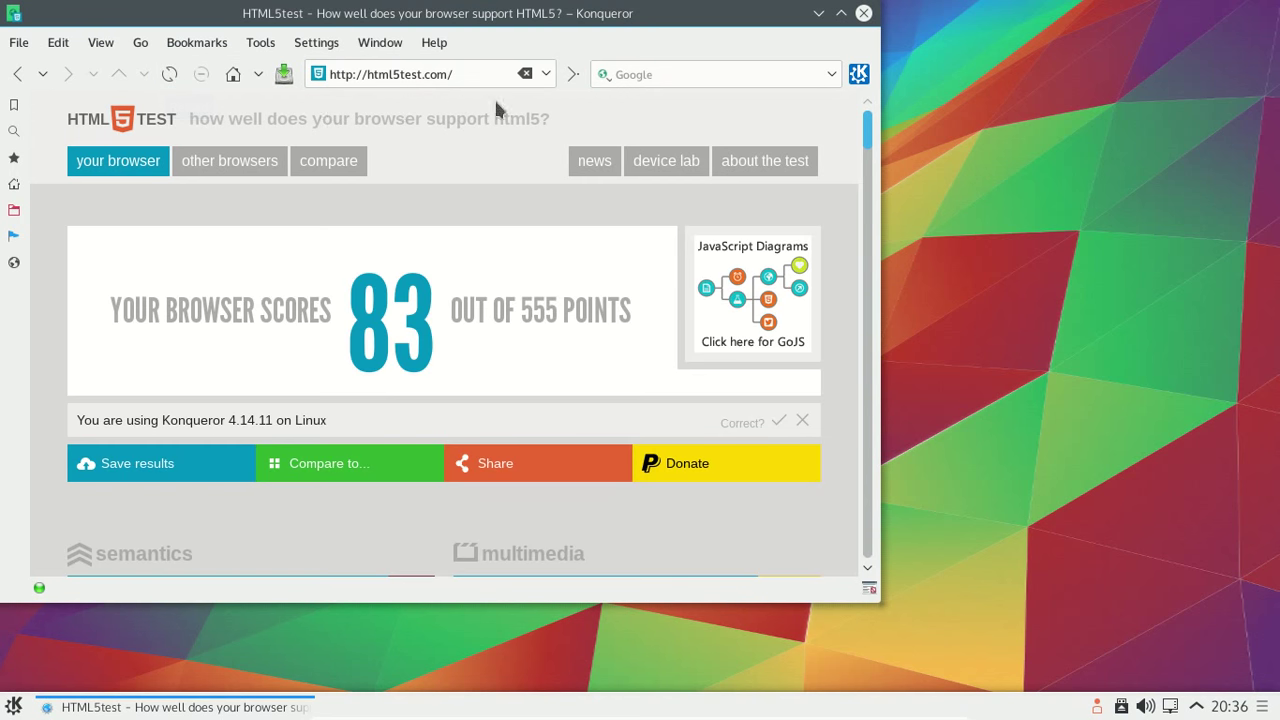
# - Restore WebKit as Konqueror's default web engine and close the browser window
pyautogui.click(322, 44)
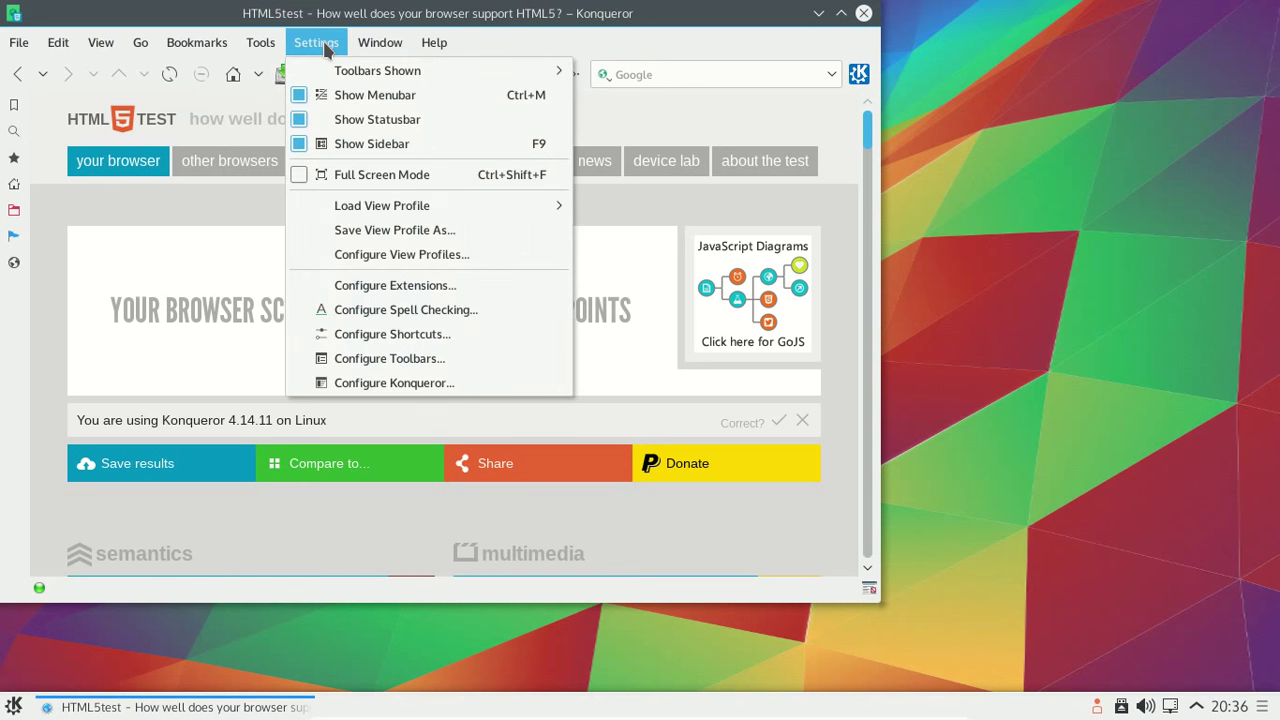
pyautogui.click(401, 382)
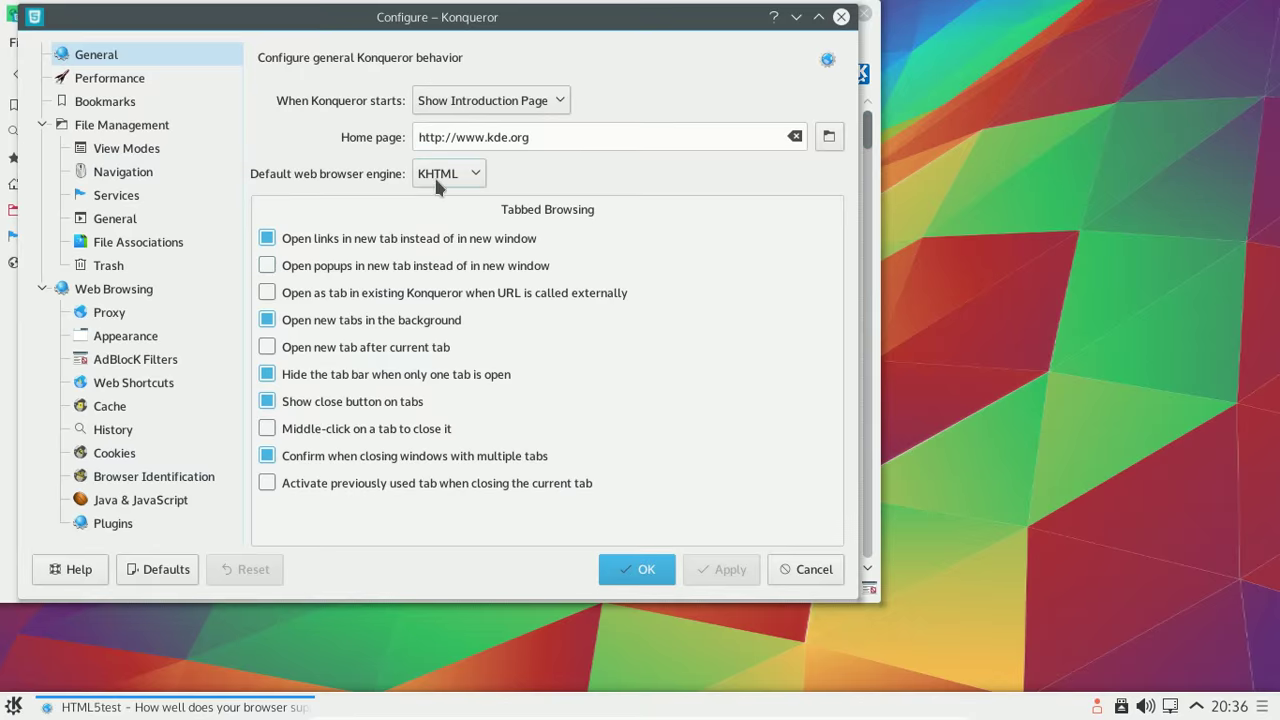
pyautogui.click(434, 175)
pyautogui.click(445, 226)
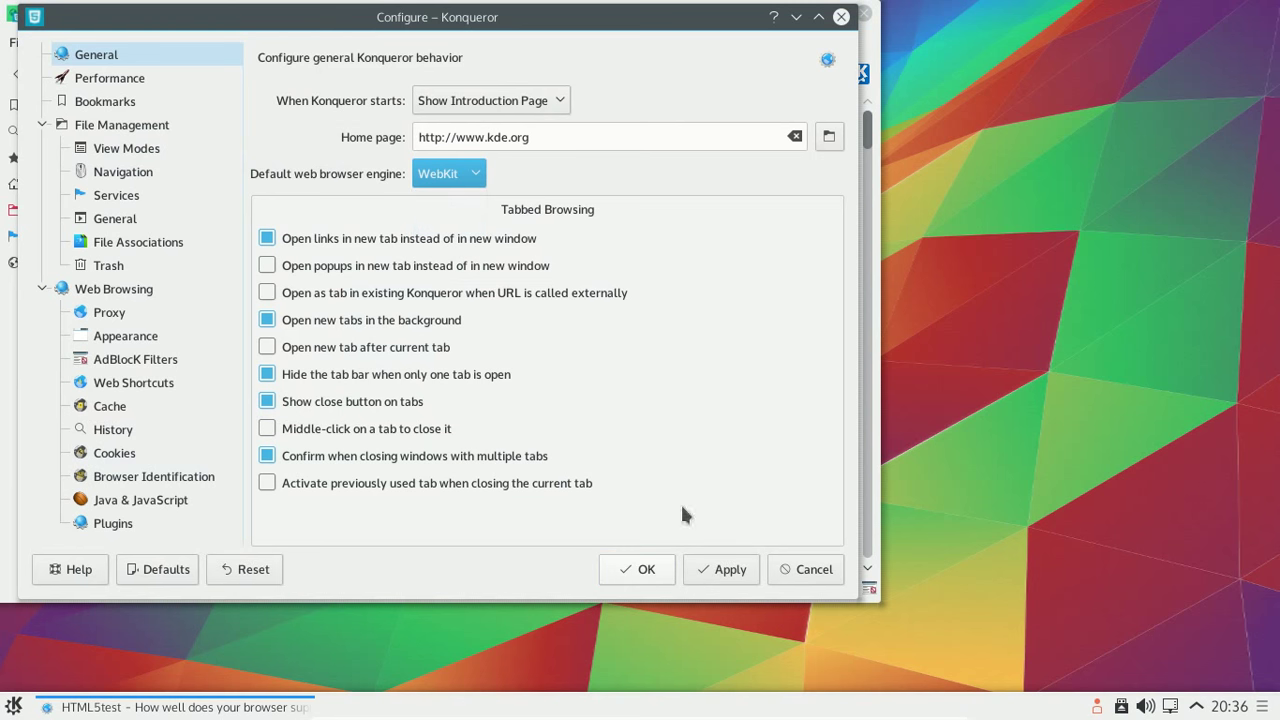
pyautogui.click(640, 575)
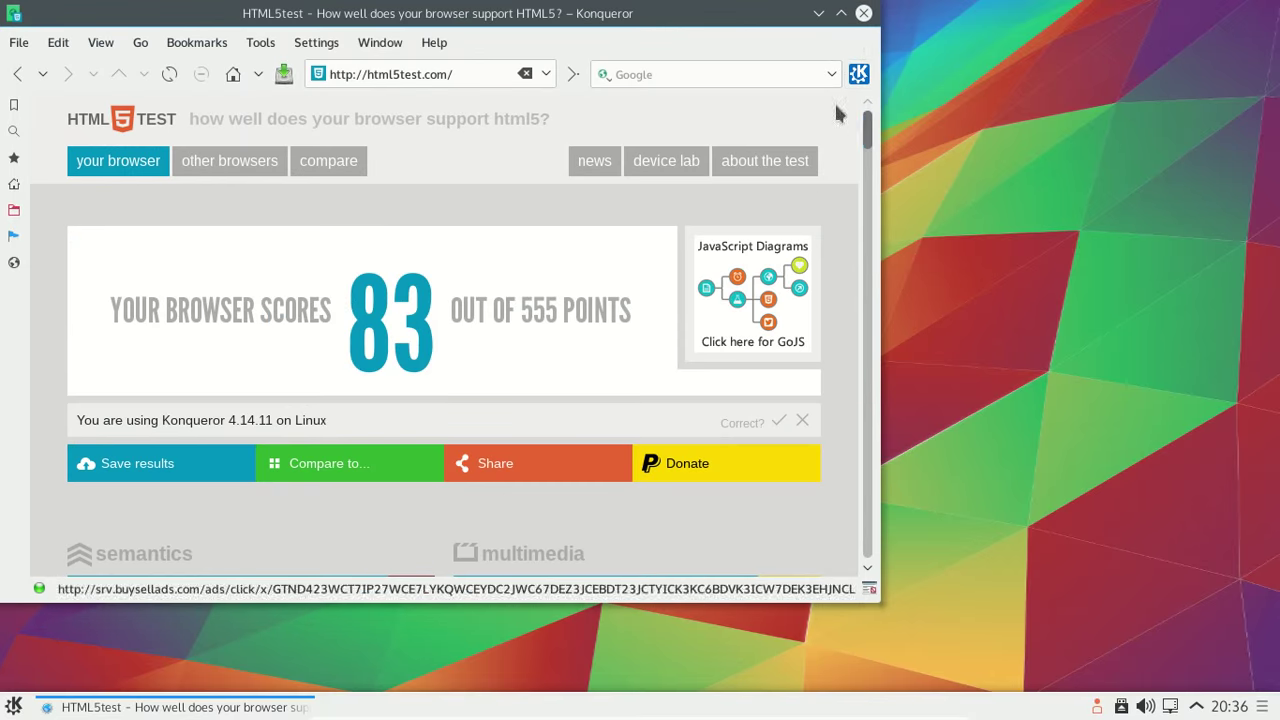
pyautogui.click(862, 14)
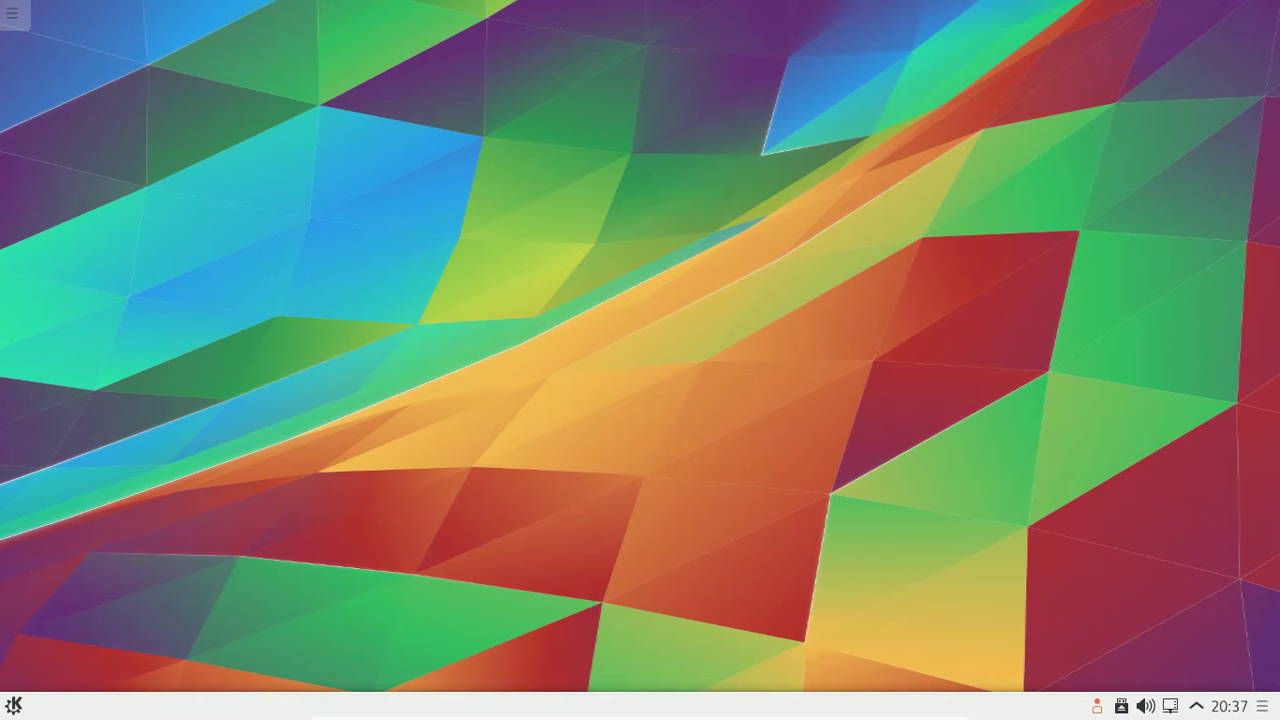
# - Open the launcher's Applications > Bureautique category and scroll down to Tableur (Calligra Sheets)
pyautogui.click(17, 706)
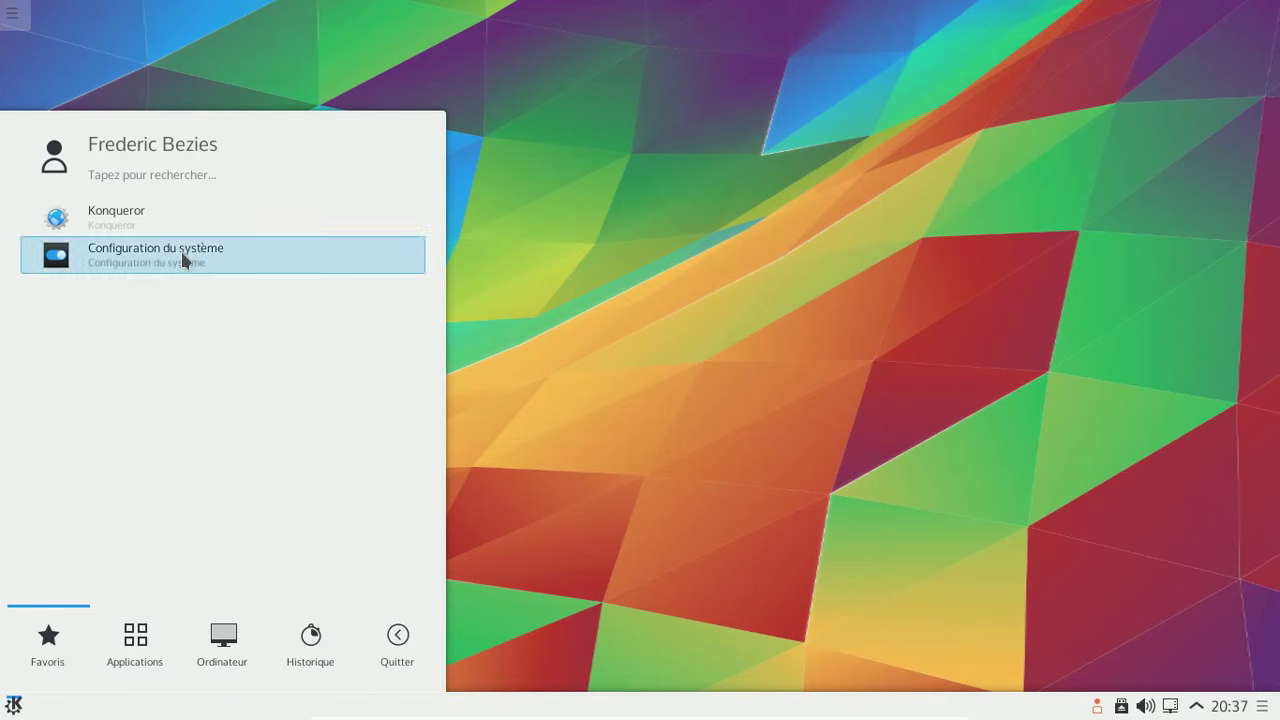
pyautogui.click(136, 648)
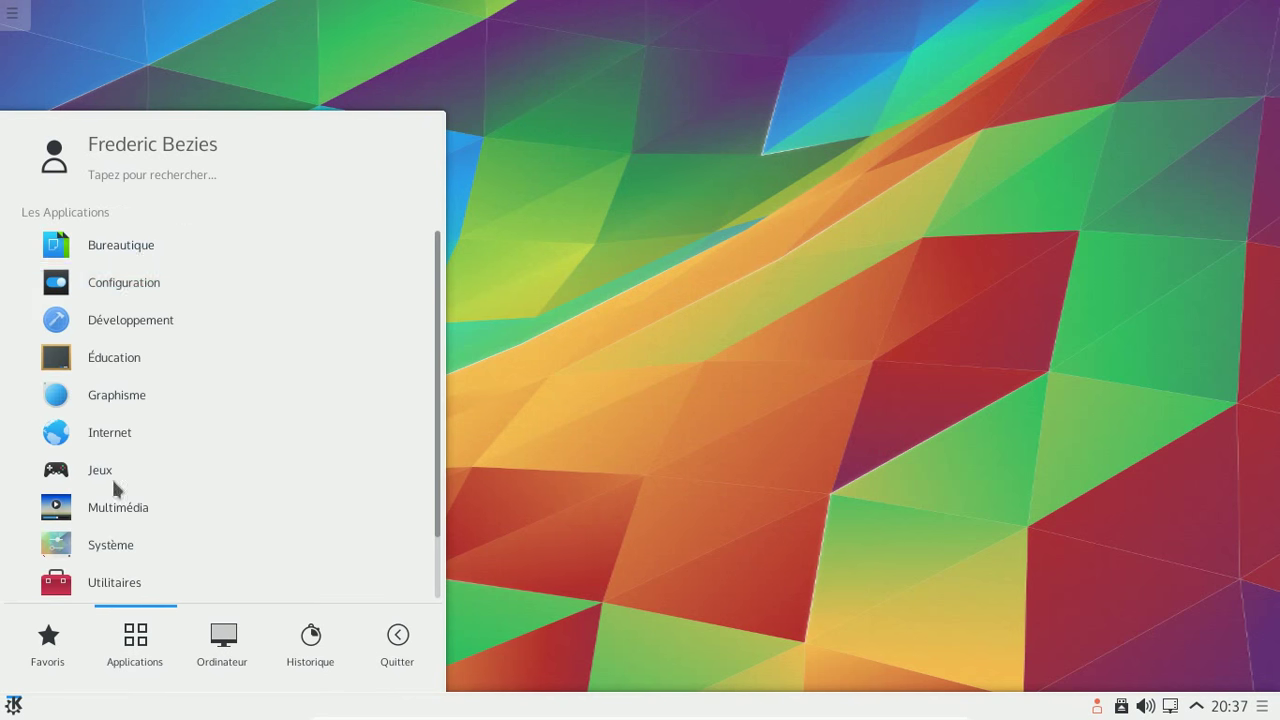
pyautogui.click(140, 252)
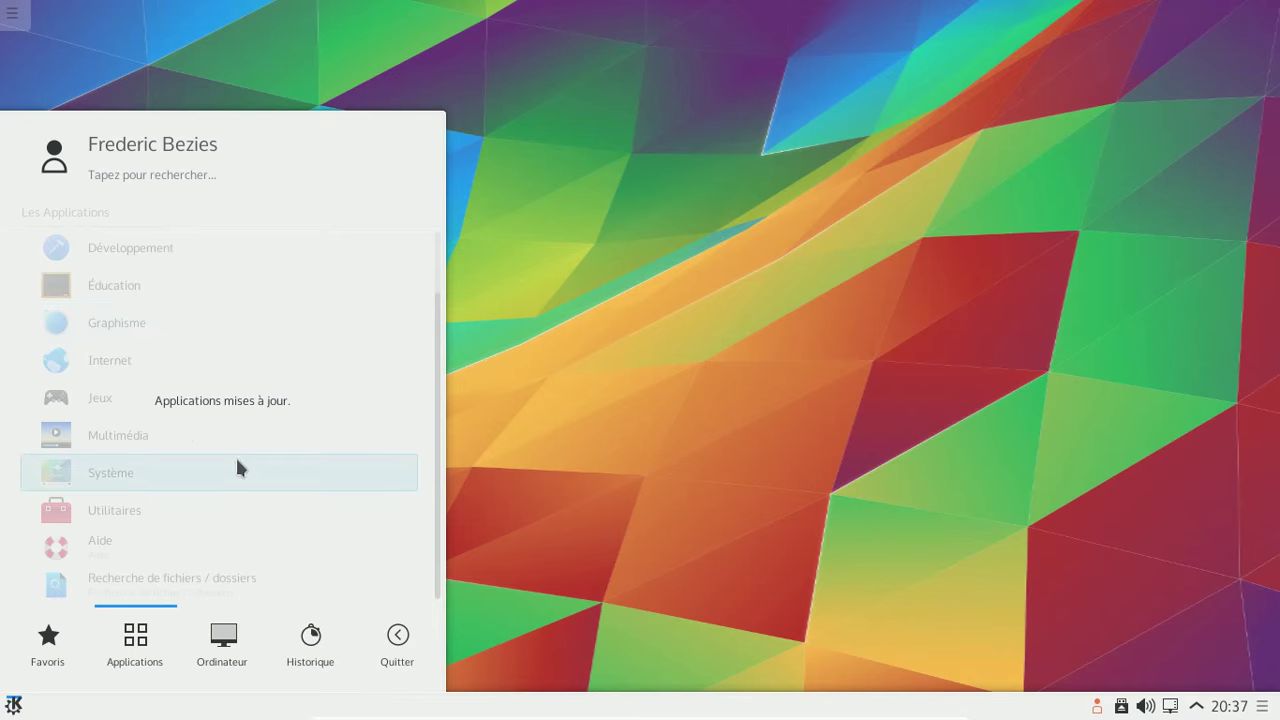
pyautogui.scroll(2, 231, 408)
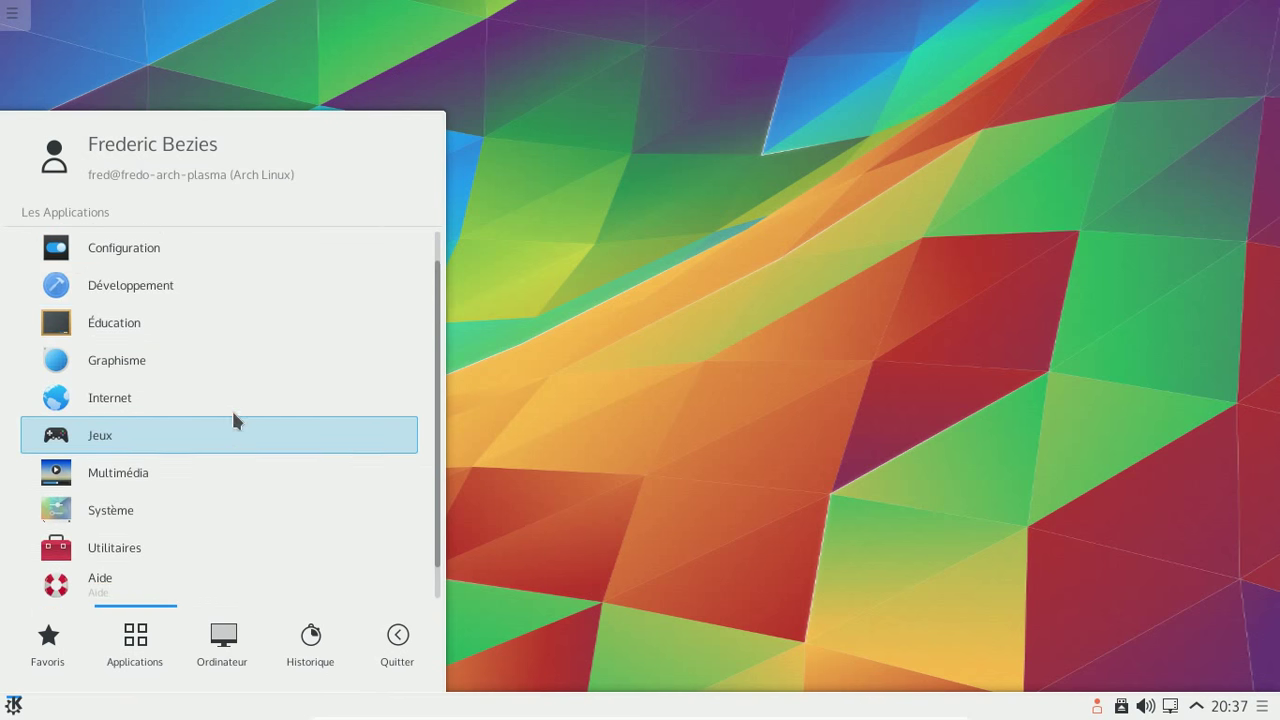
pyautogui.click(108, 250)
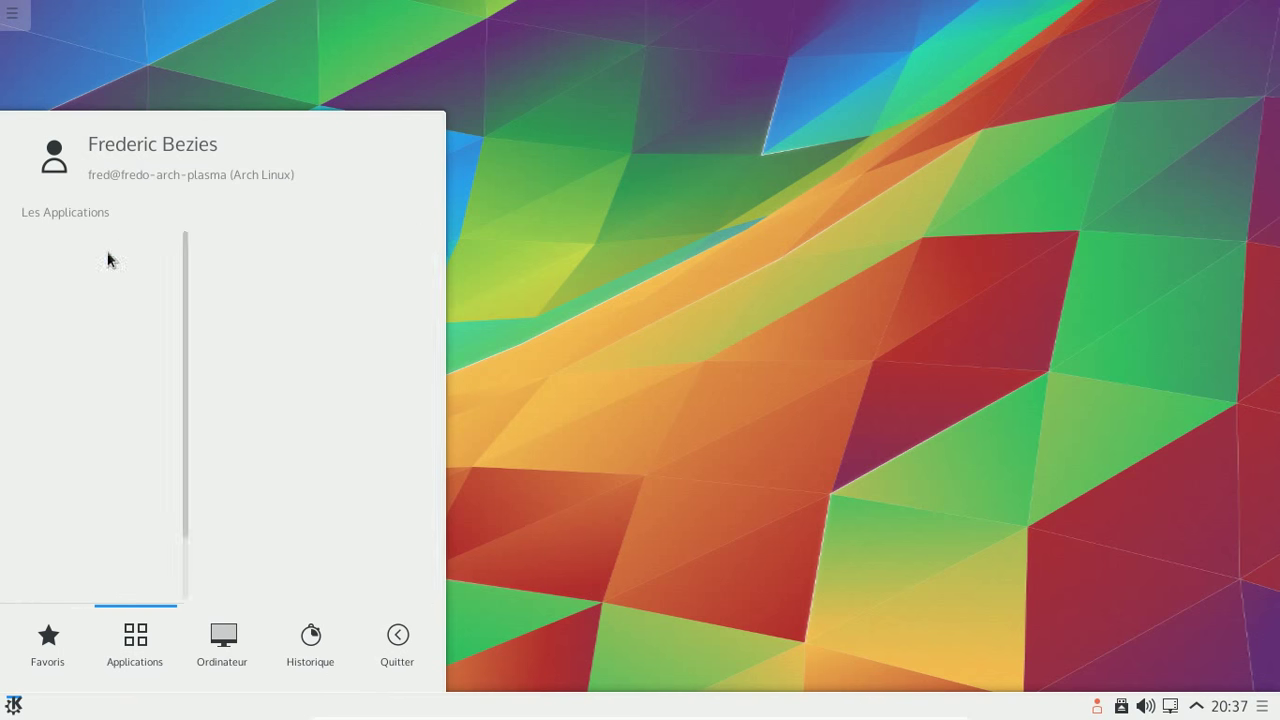
pyautogui.scroll(-3, 216, 315)
pyautogui.scroll(-4, 215, 312)
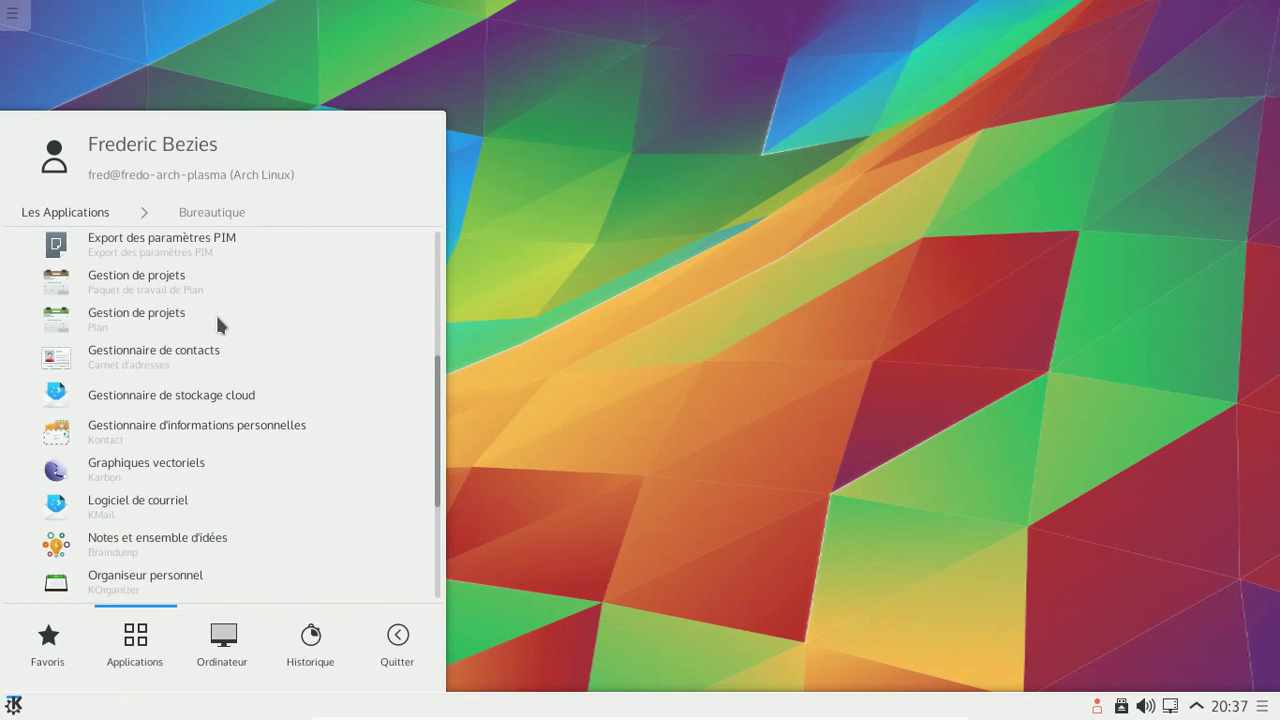
pyautogui.scroll(-2, 215, 312)
pyautogui.scroll(-2, 217, 322)
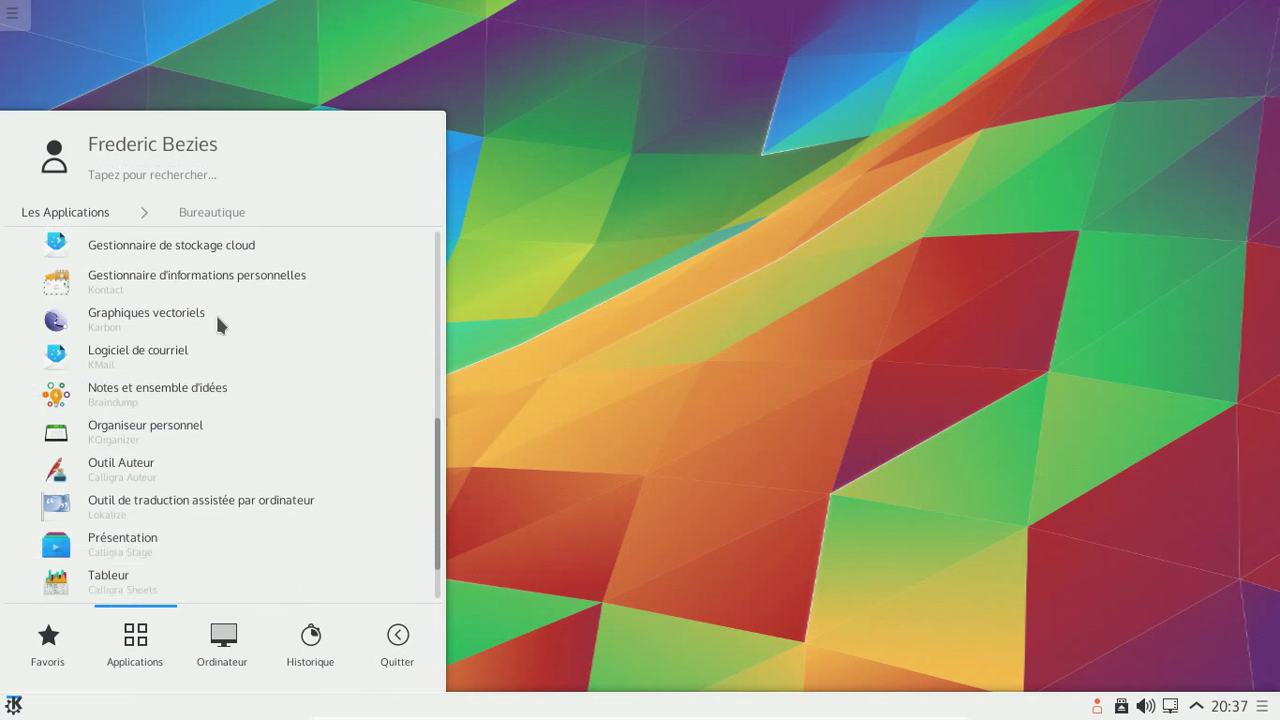
pyautogui.scroll(-1, 180, 420)
pyautogui.scroll(-2, 154, 533)
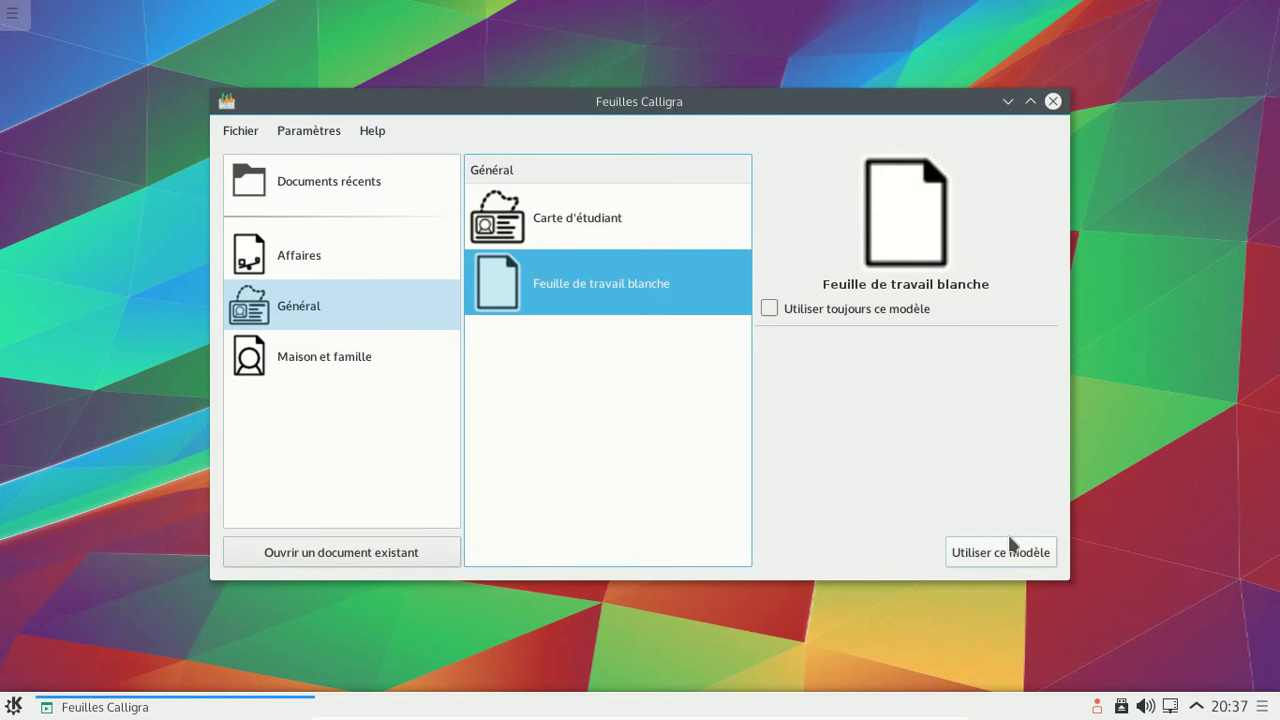
# - Start a blank worksheet, then view and dismiss the About KDE information
pyautogui.click(1006, 556)
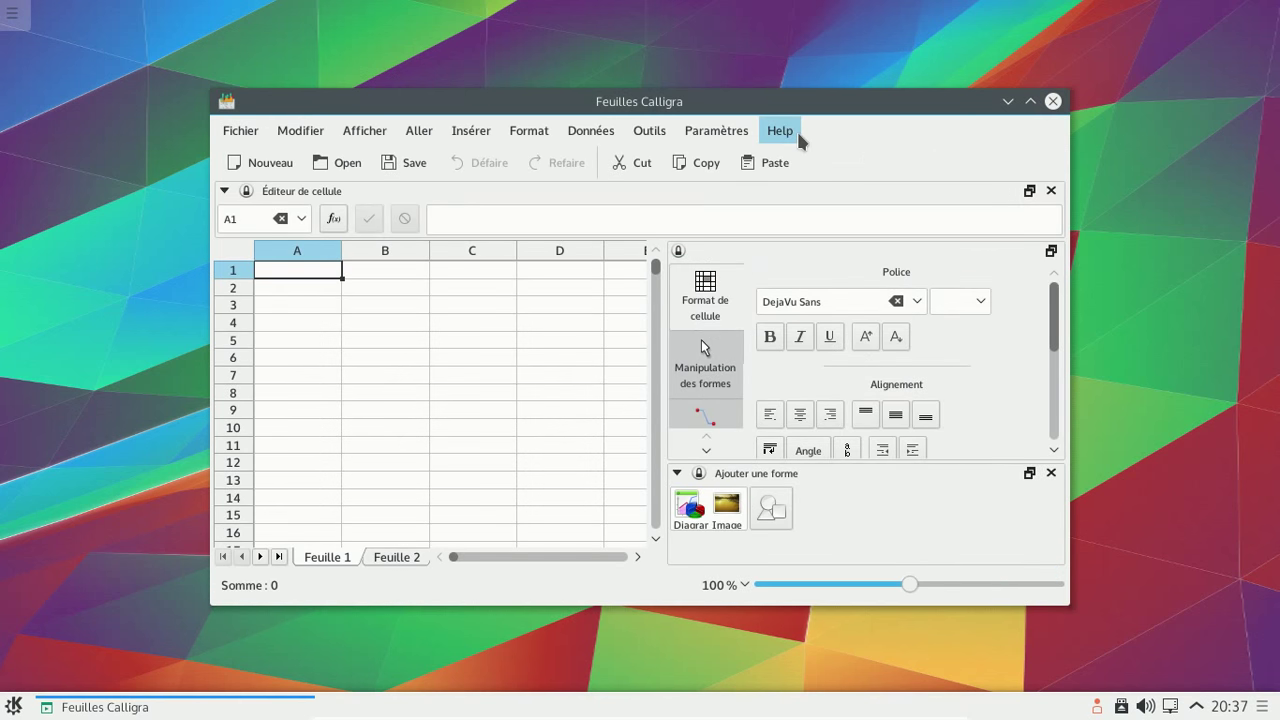
pyautogui.click(796, 134)
pyautogui.click(818, 278)
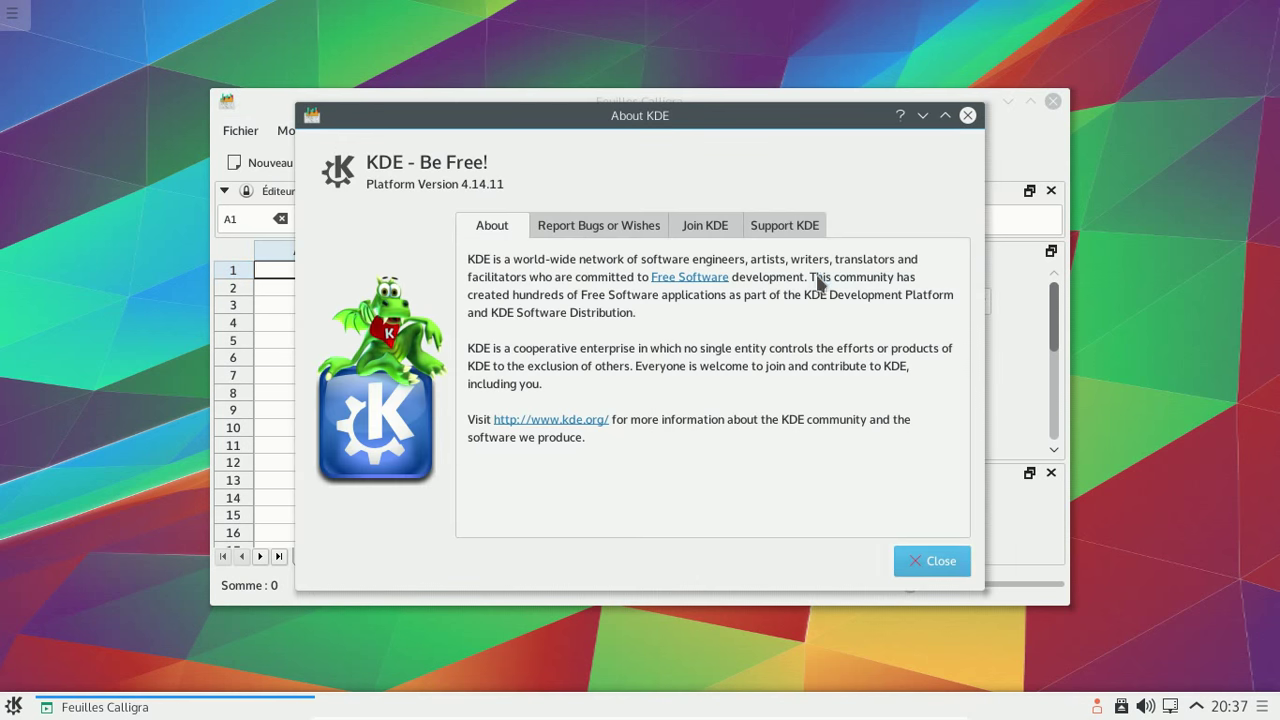
pyautogui.click(966, 118)
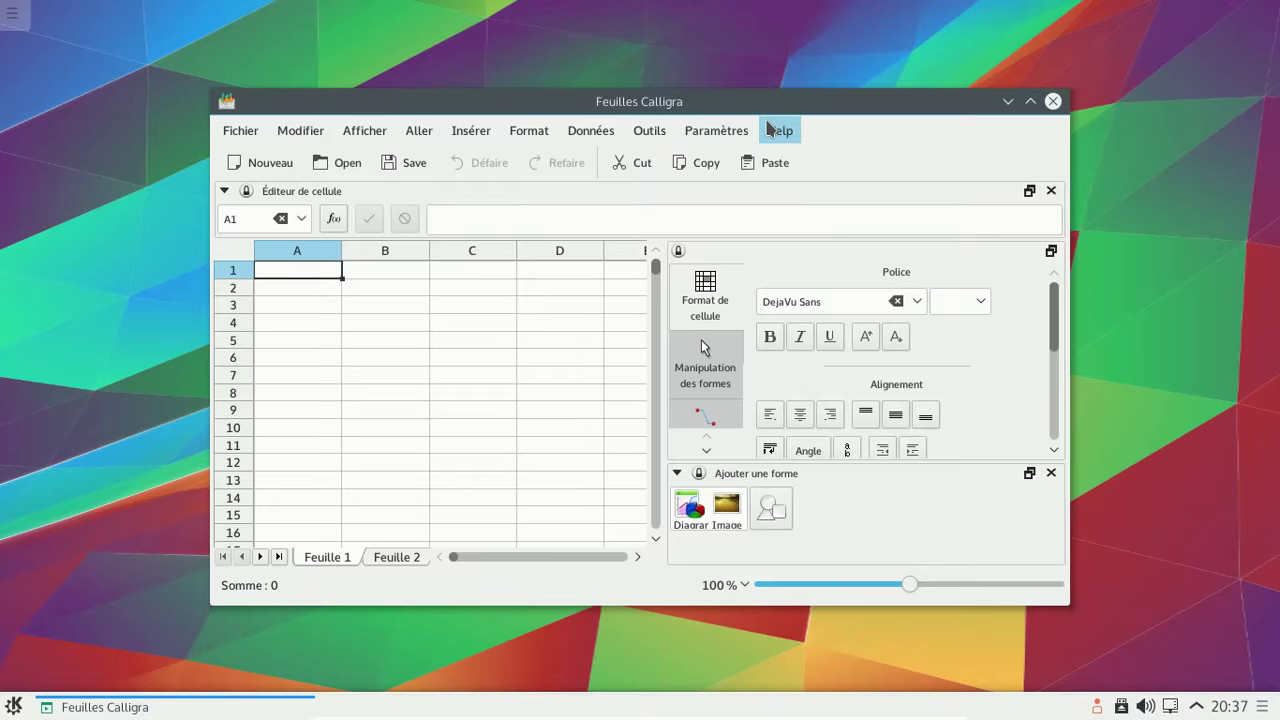
# - View the About Feuilles Calligra dialog showing version 2.9.5, then quit Calligra Sheets with Ctrl+Q
pyautogui.click(777, 130)
pyautogui.click(836, 255)
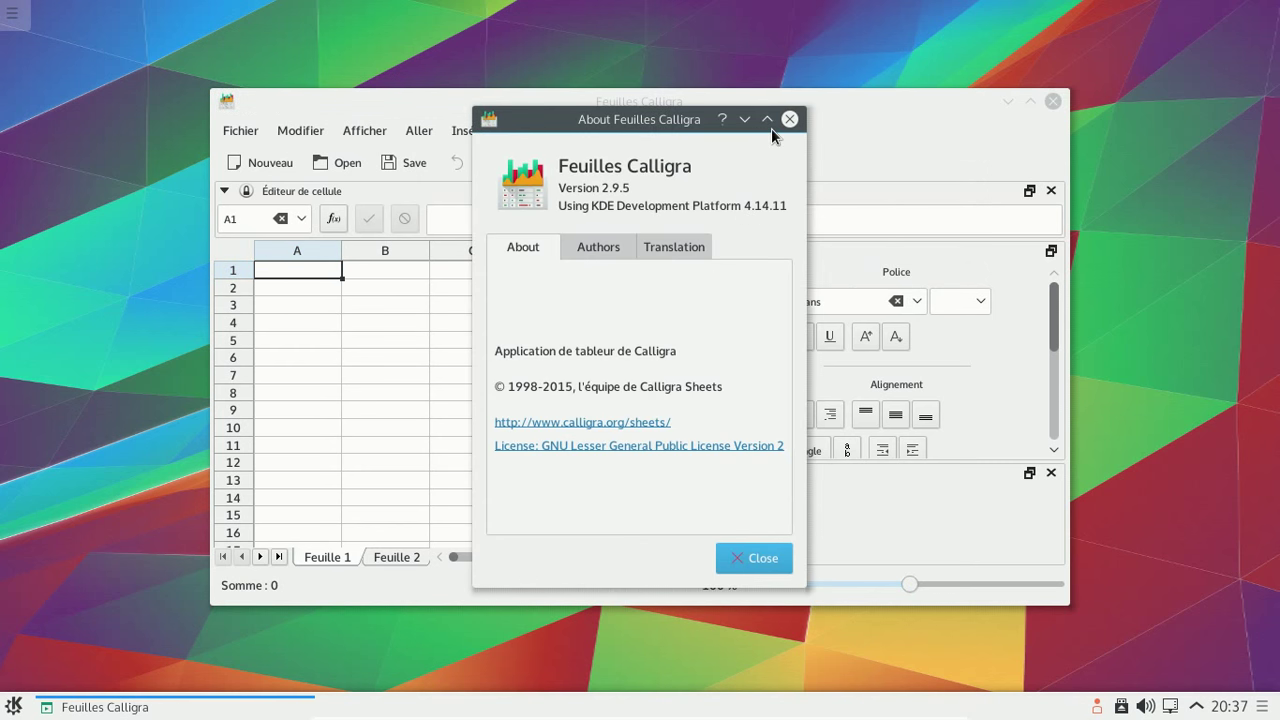
pyautogui.click(789, 119)
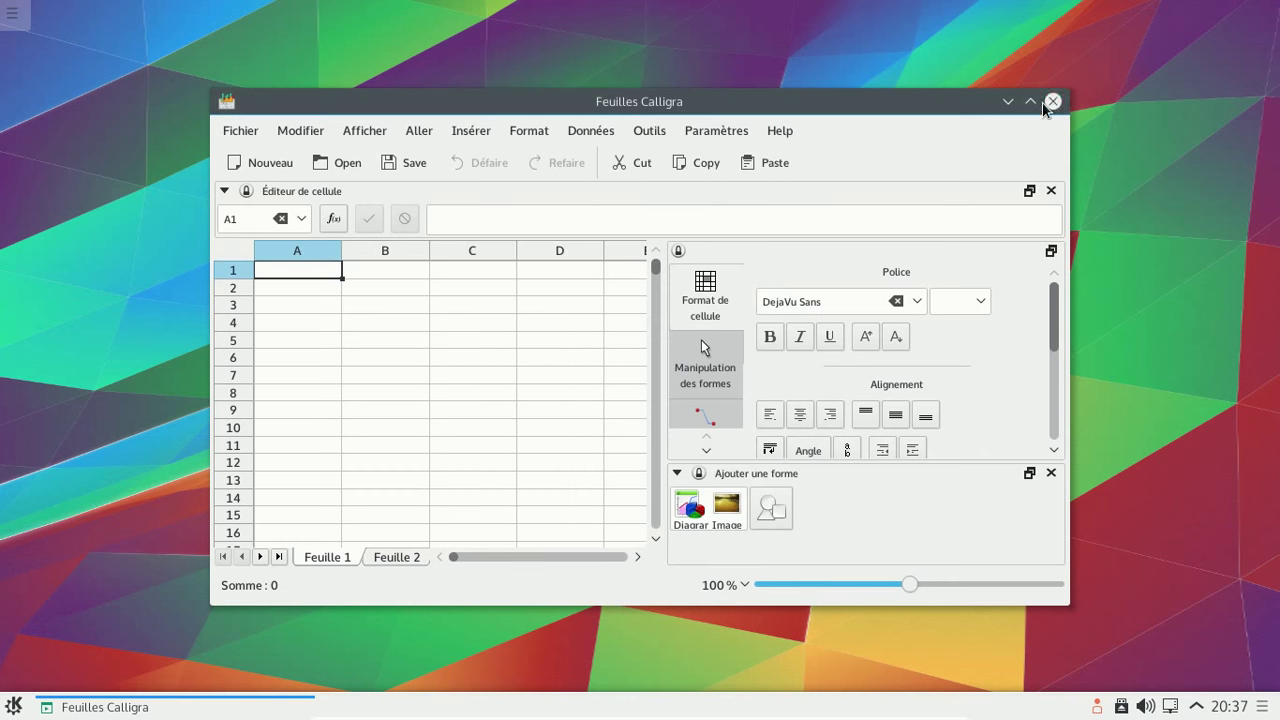
pyautogui.hotkey('ctrl', 'q')
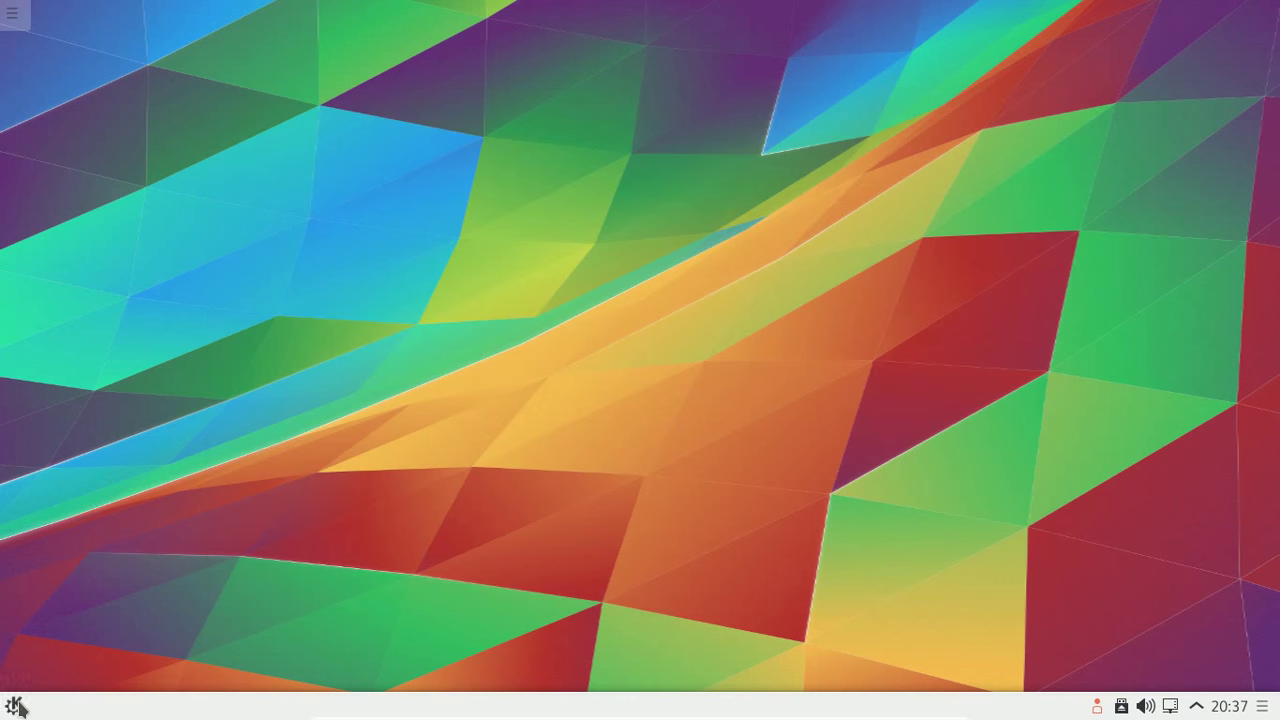
# - Browse the Internet applications category and the favourites in the Kickoff launcher
pyautogui.click(16, 706)
pyautogui.click(135, 640)
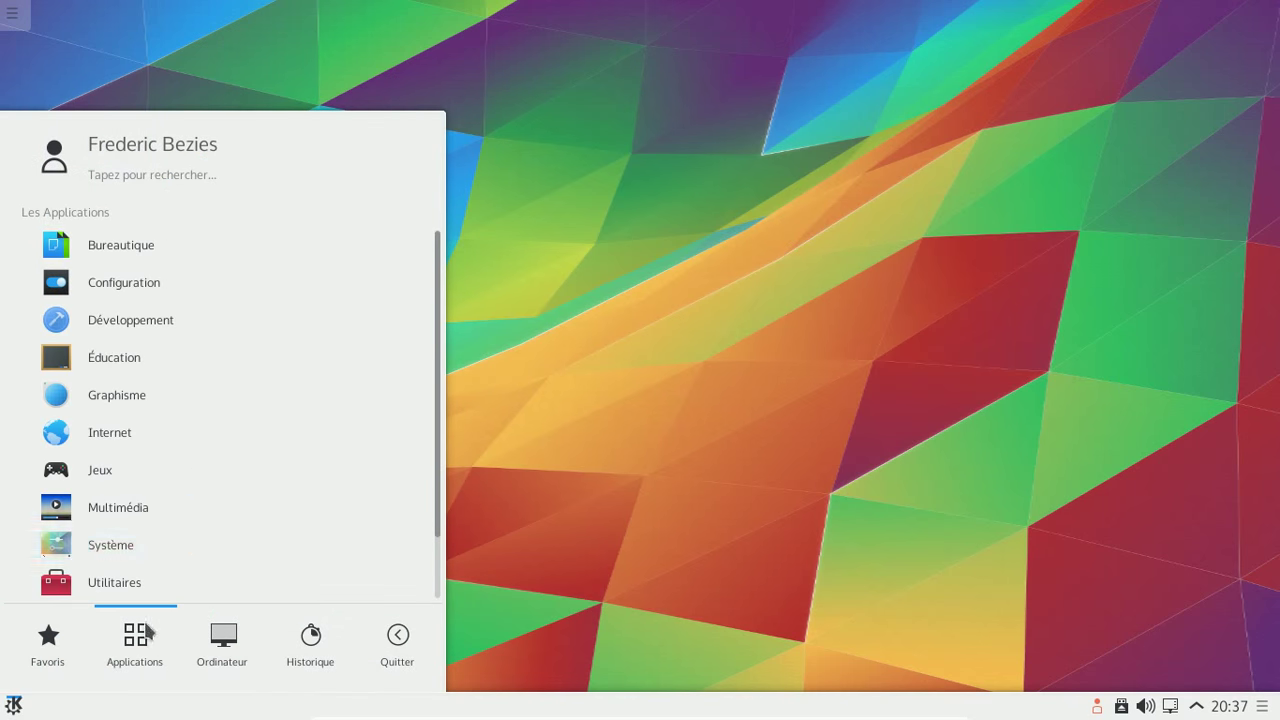
pyautogui.click(122, 432)
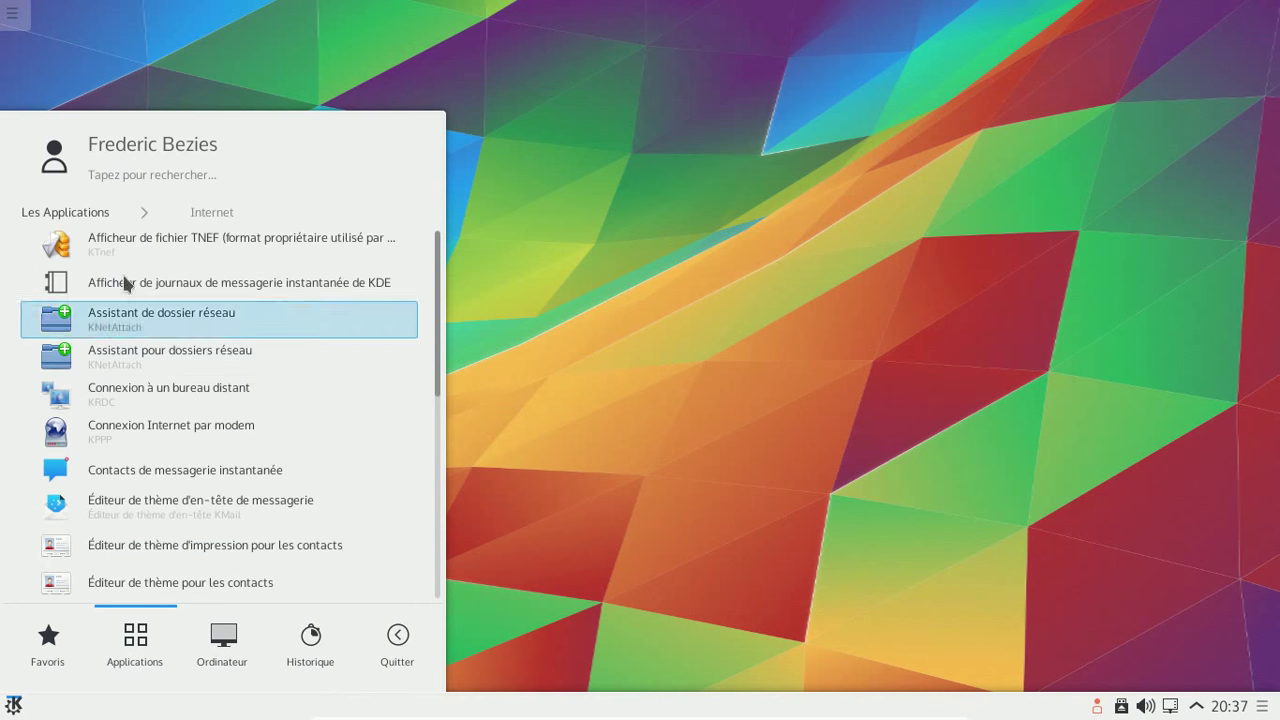
pyautogui.scroll(-5, 128, 262)
pyautogui.scroll(-2, 128, 254)
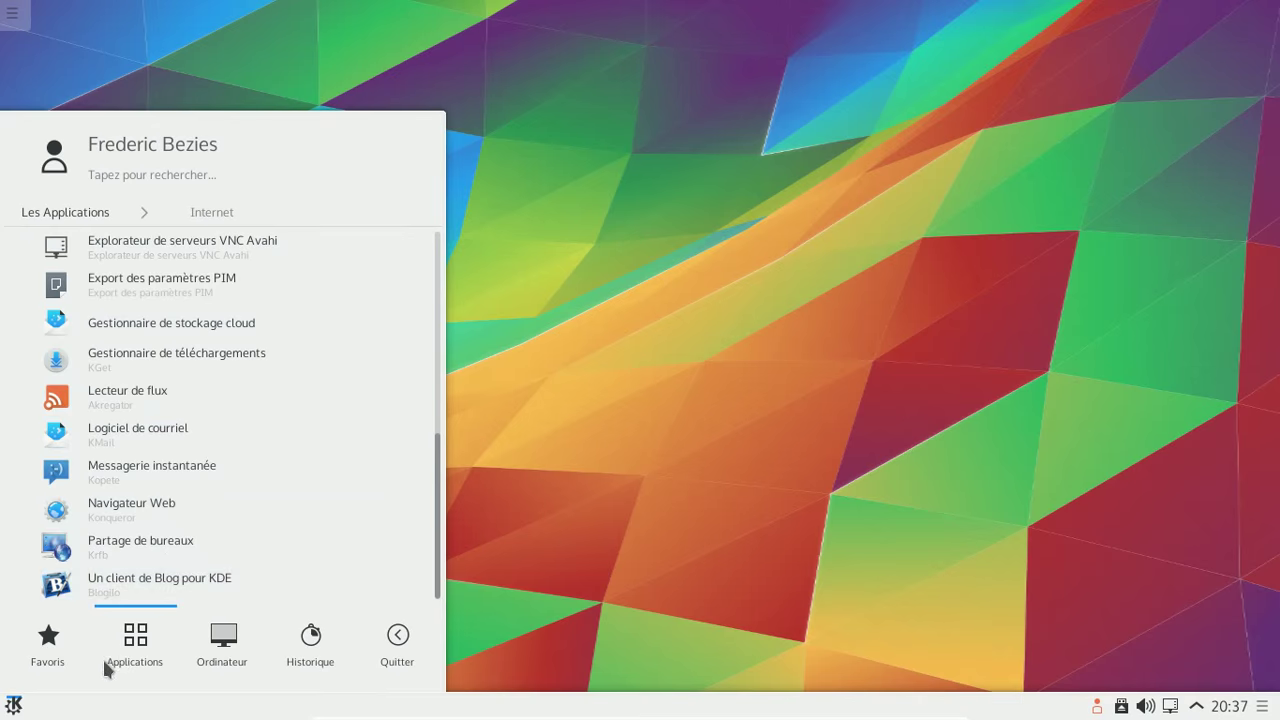
pyautogui.click(52, 640)
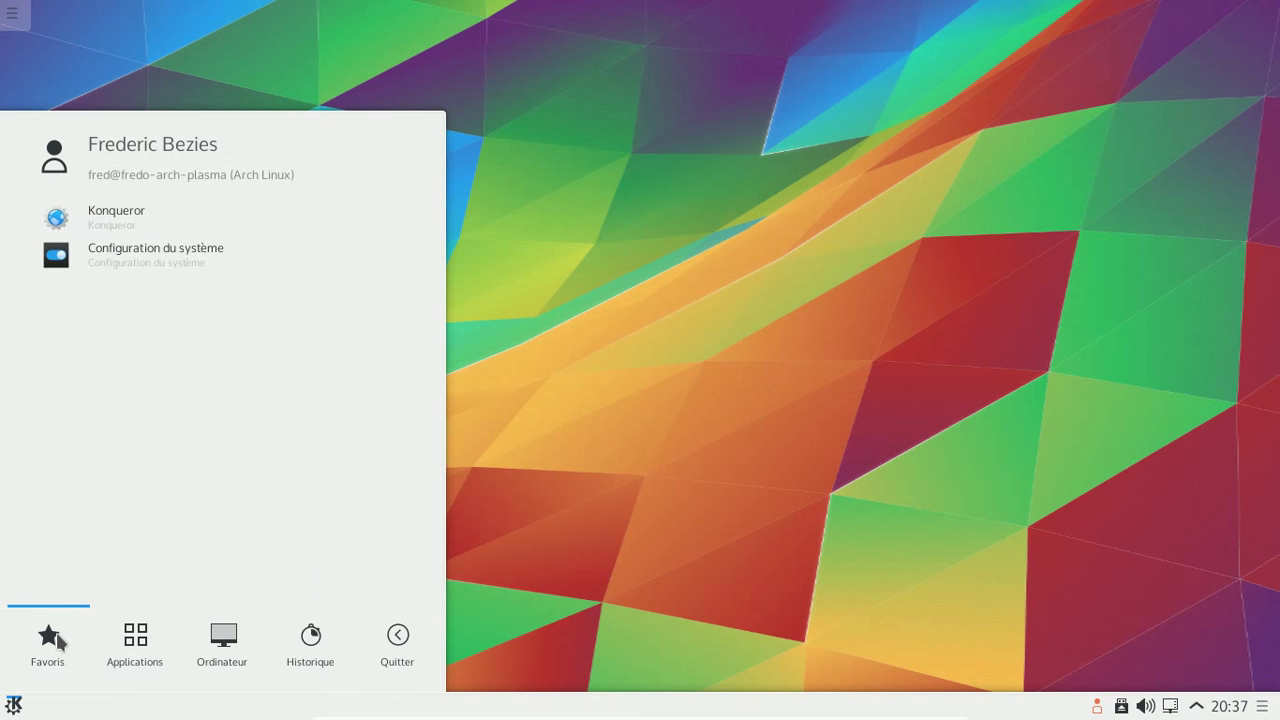
pyautogui.click(138, 640)
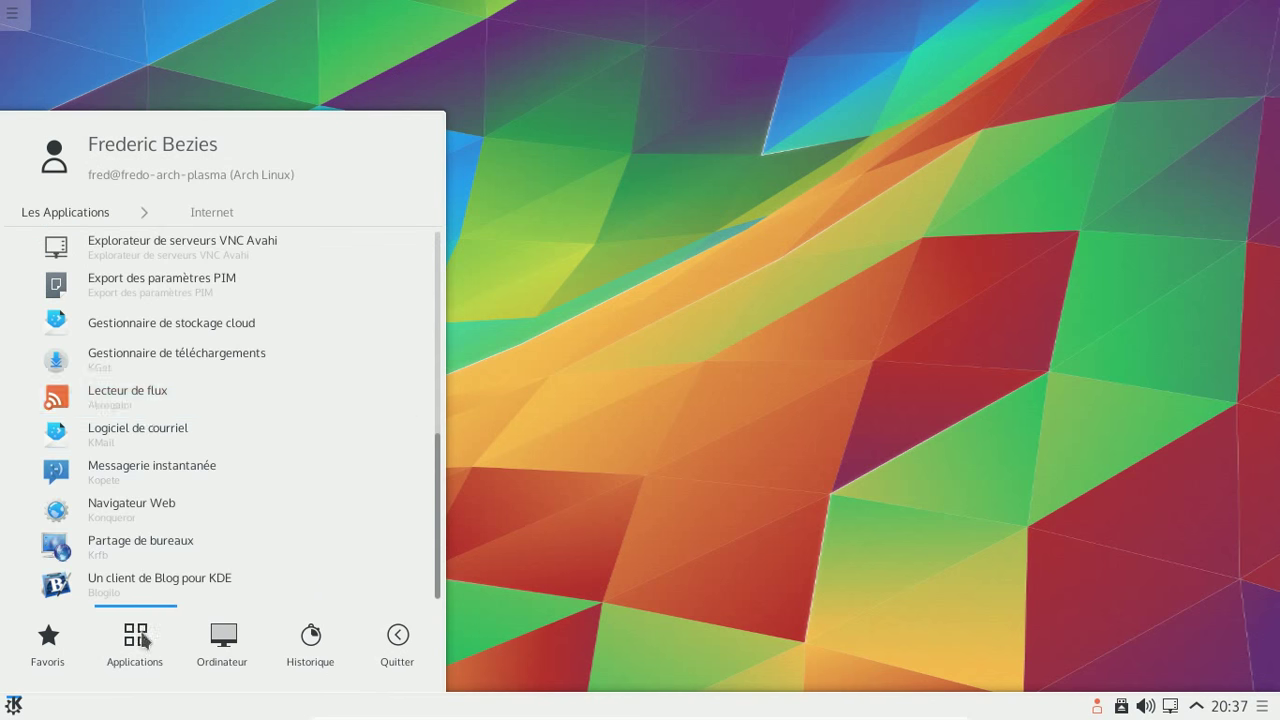
# - Look at the Configuration category, then launch digiKam from Graphisme
pyautogui.click(105, 210)
pyautogui.scroll(1, 160, 300)
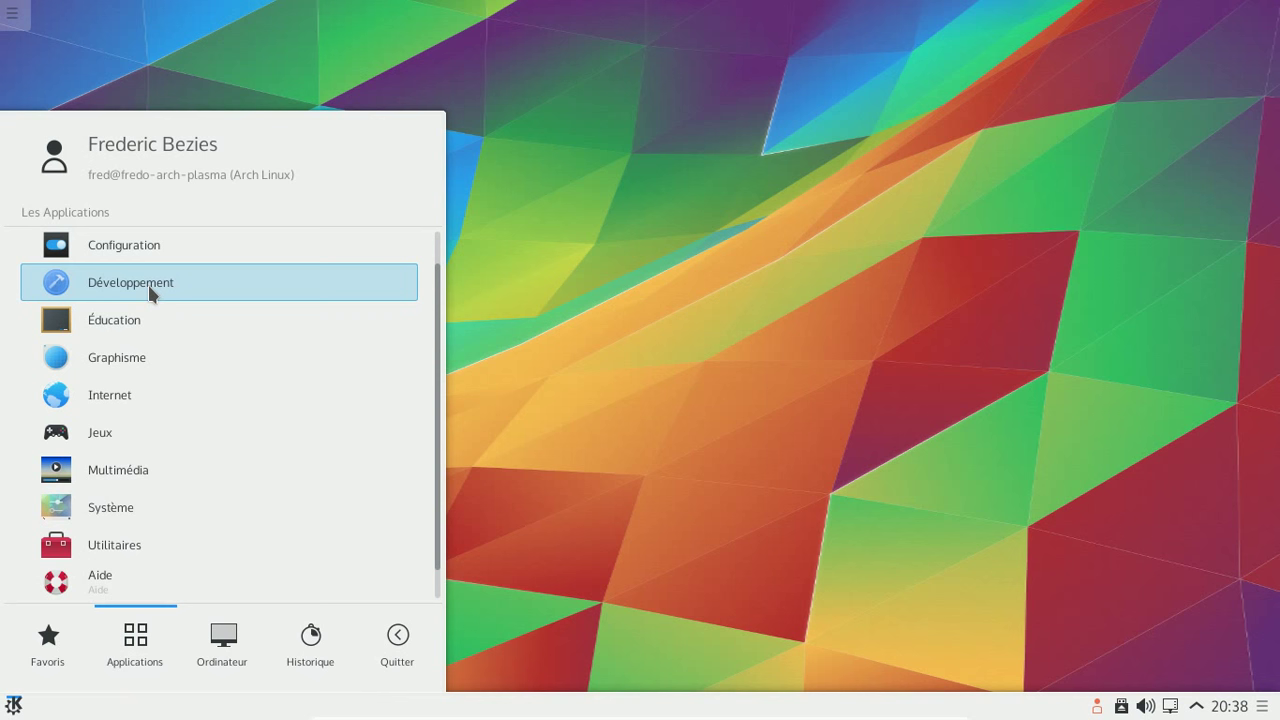
pyautogui.click(143, 240)
pyautogui.click(104, 215)
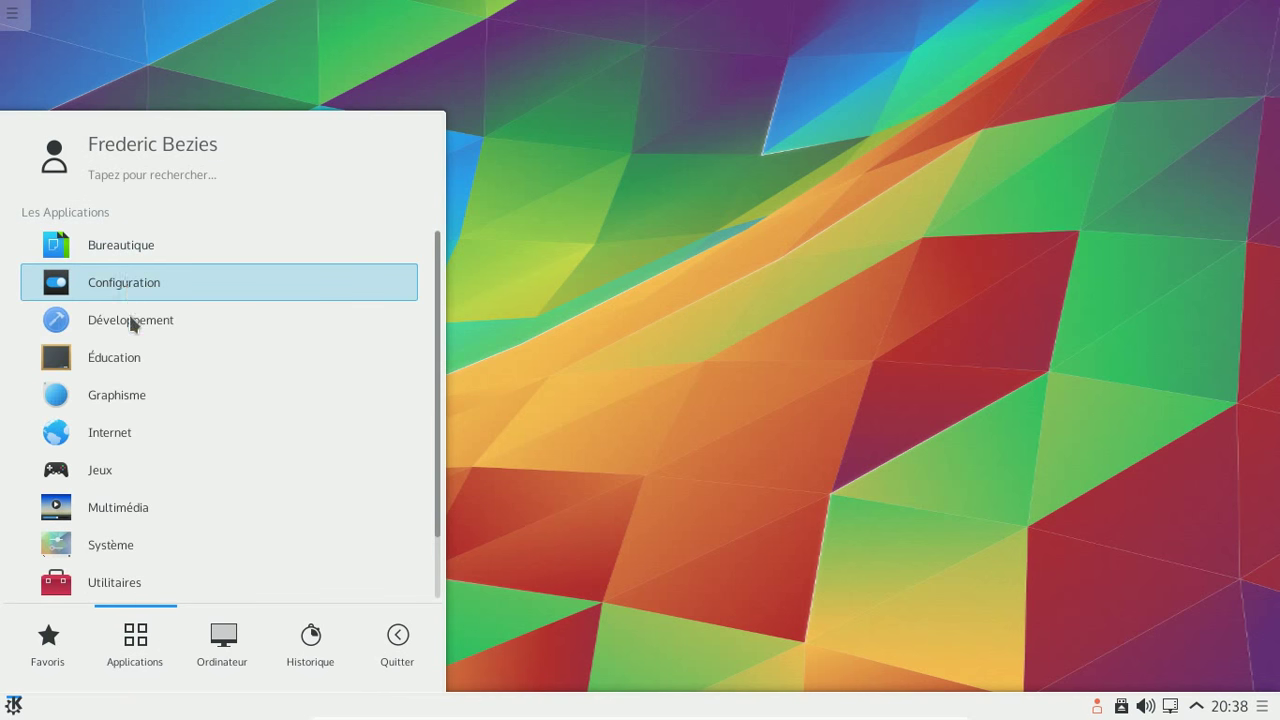
pyautogui.click(134, 402)
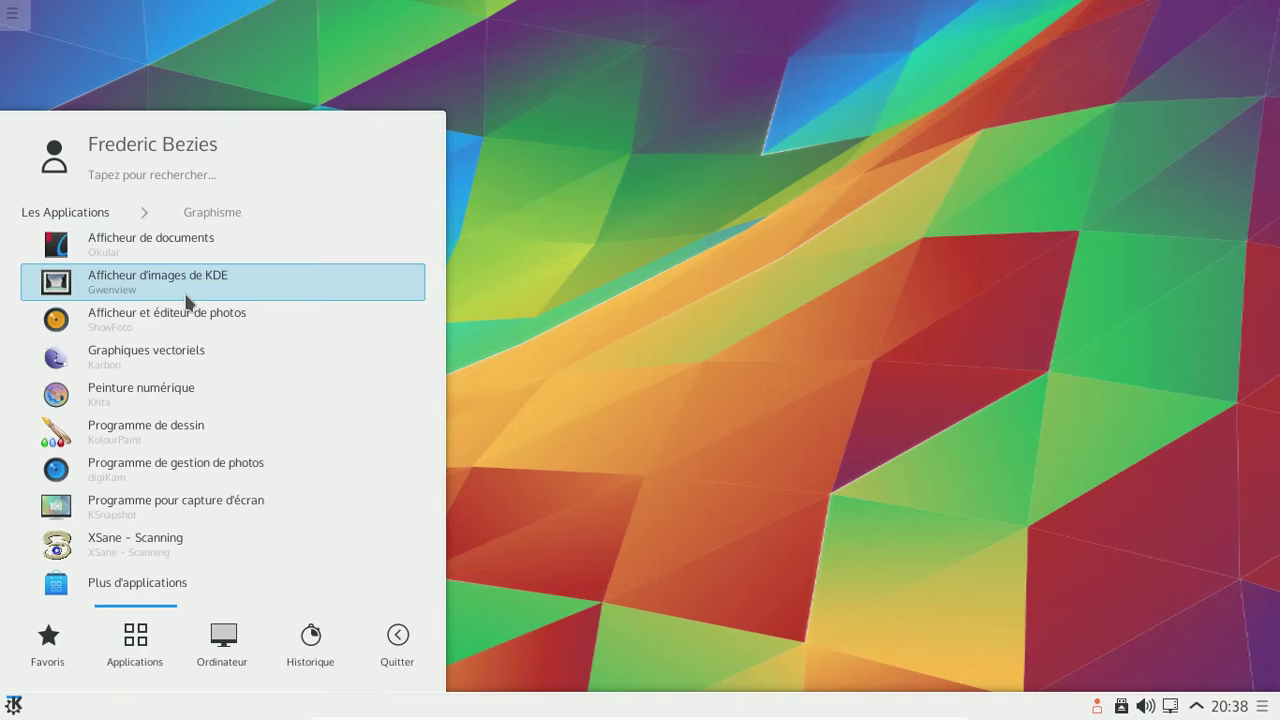
pyautogui.click(170, 465)
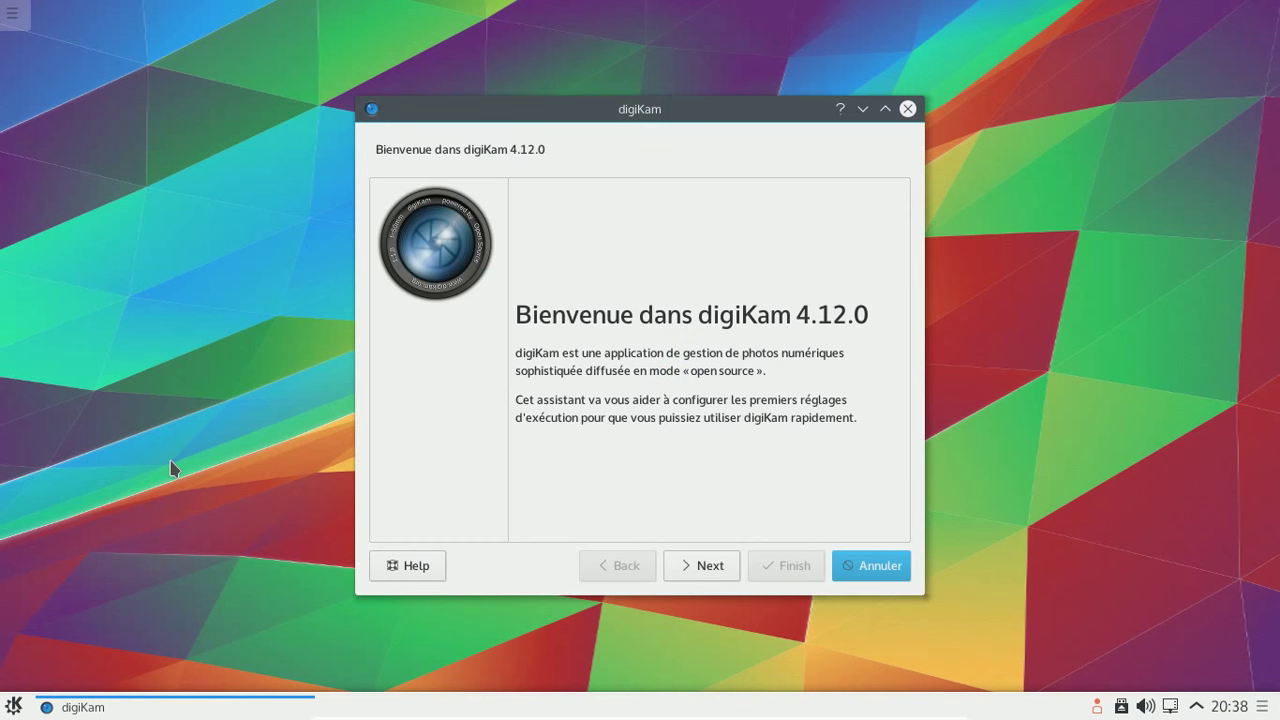
# - Complete the digiKam first-run wizard, keeping all default locations, RAW, metadata, preview and tooltip settings
pyautogui.click(724, 566)
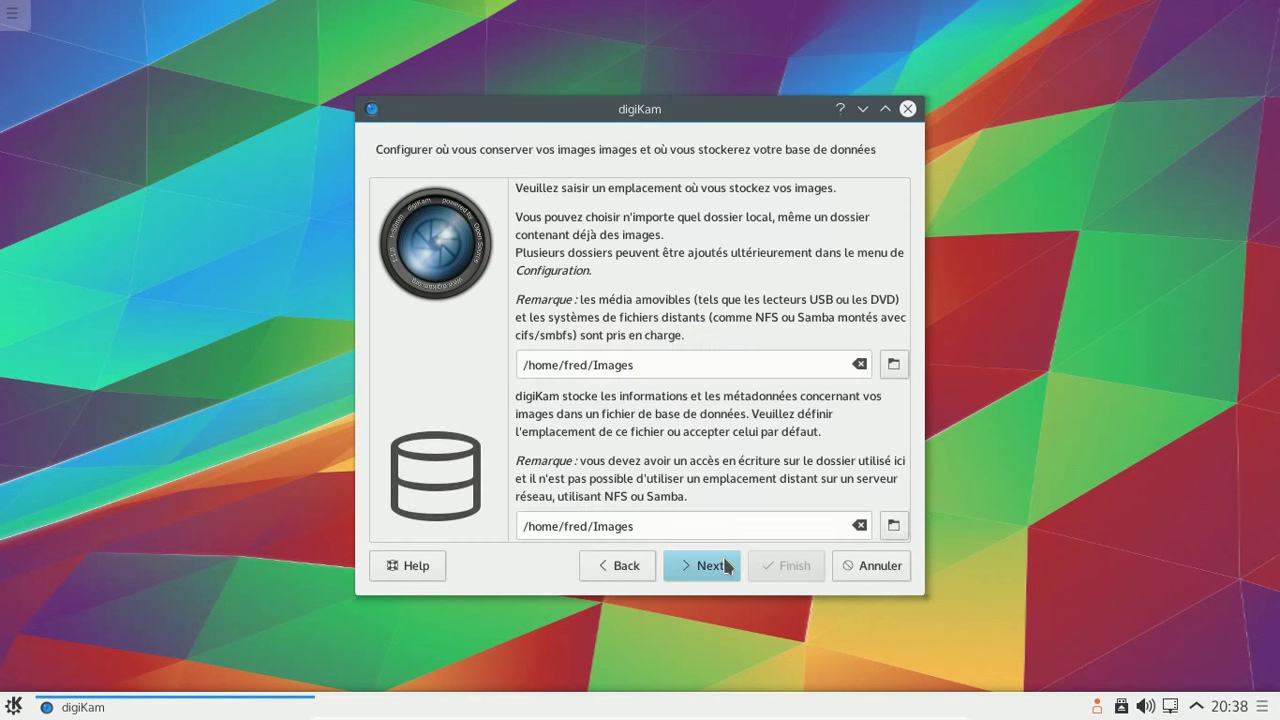
pyautogui.click(724, 566)
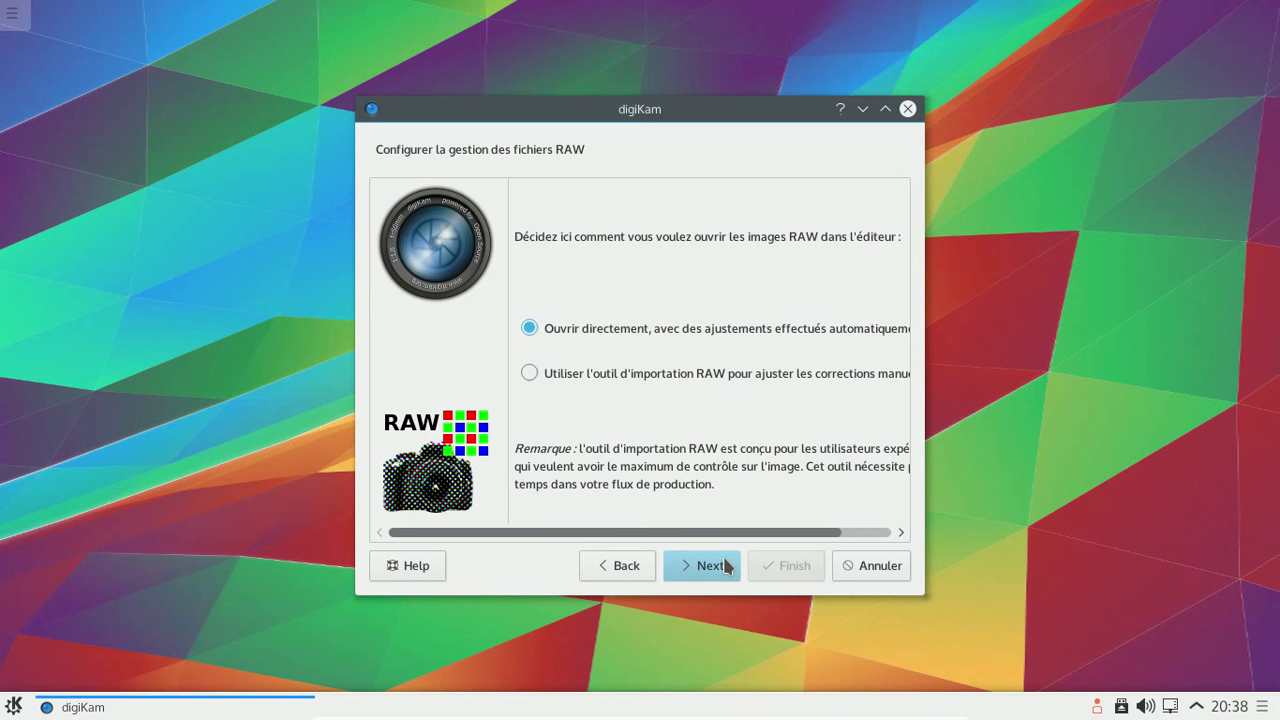
pyautogui.click(724, 566)
pyautogui.click(724, 566)
pyautogui.click(724, 566)
pyautogui.click(724, 566)
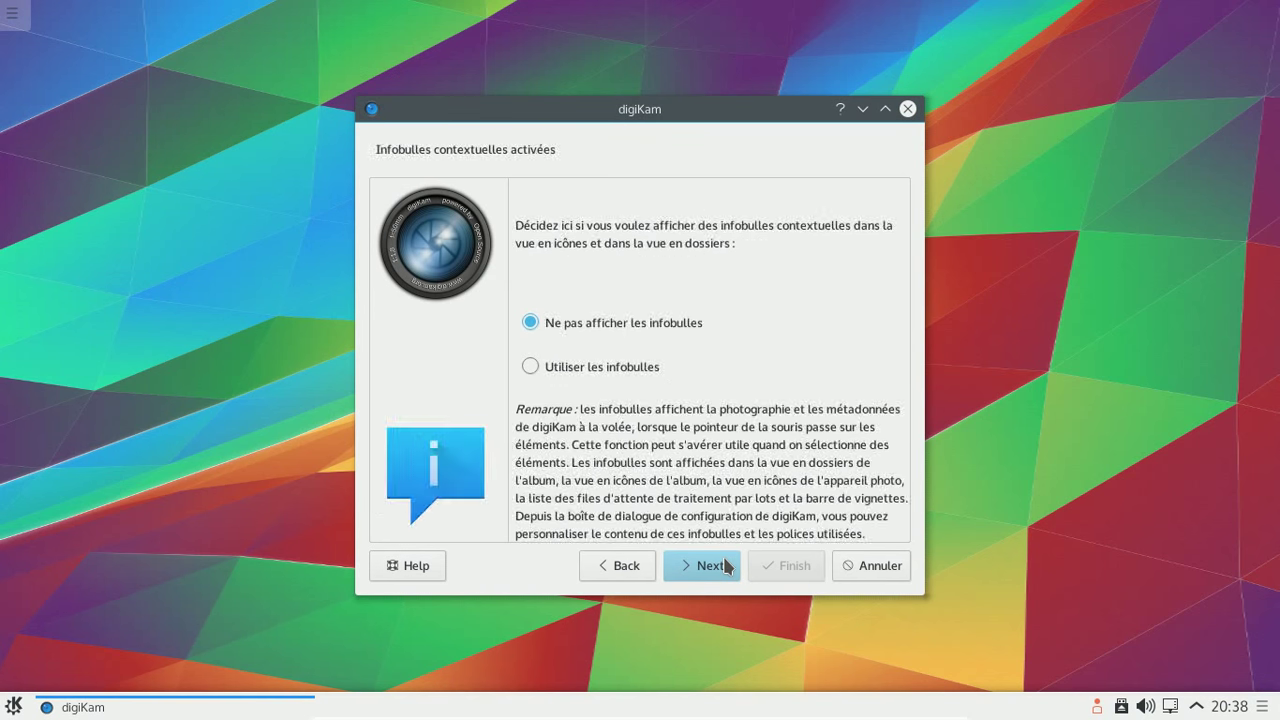
pyautogui.click(724, 566)
pyautogui.click(780, 568)
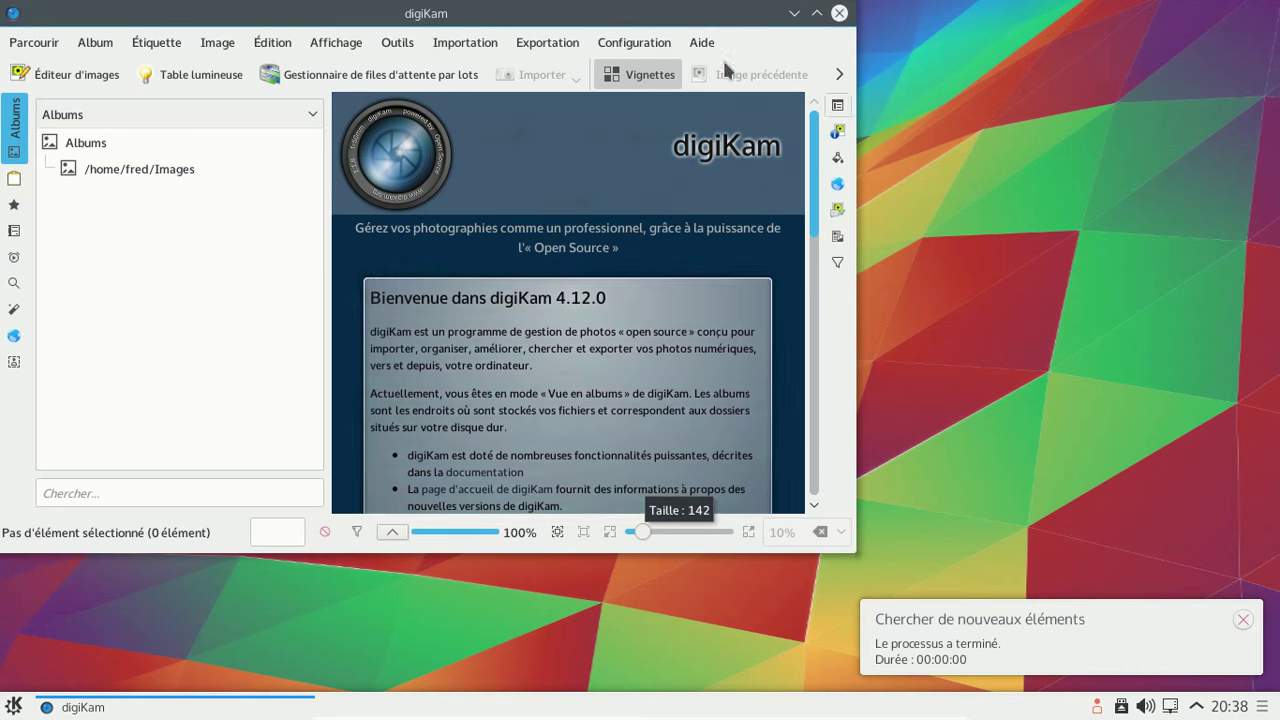
# - Check the About digiKam dialog for version 4.12.0, then close digiKam
pyautogui.click(700, 42)
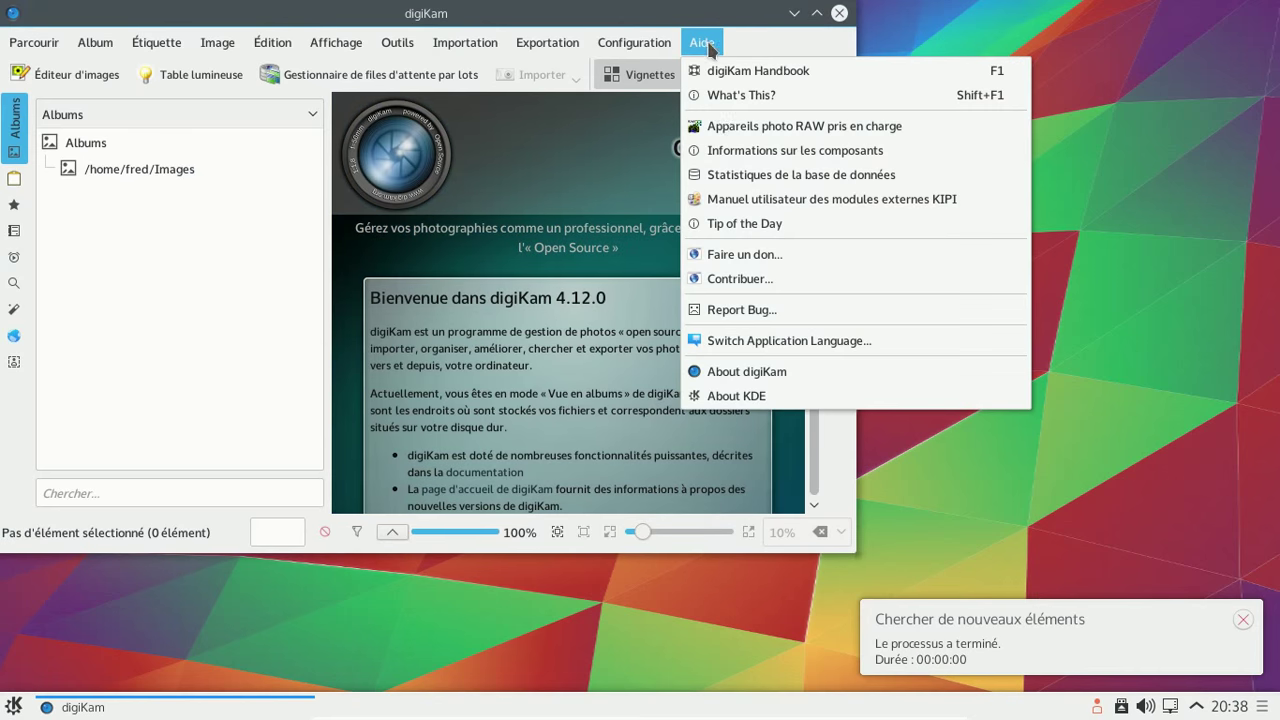
pyautogui.click(763, 380)
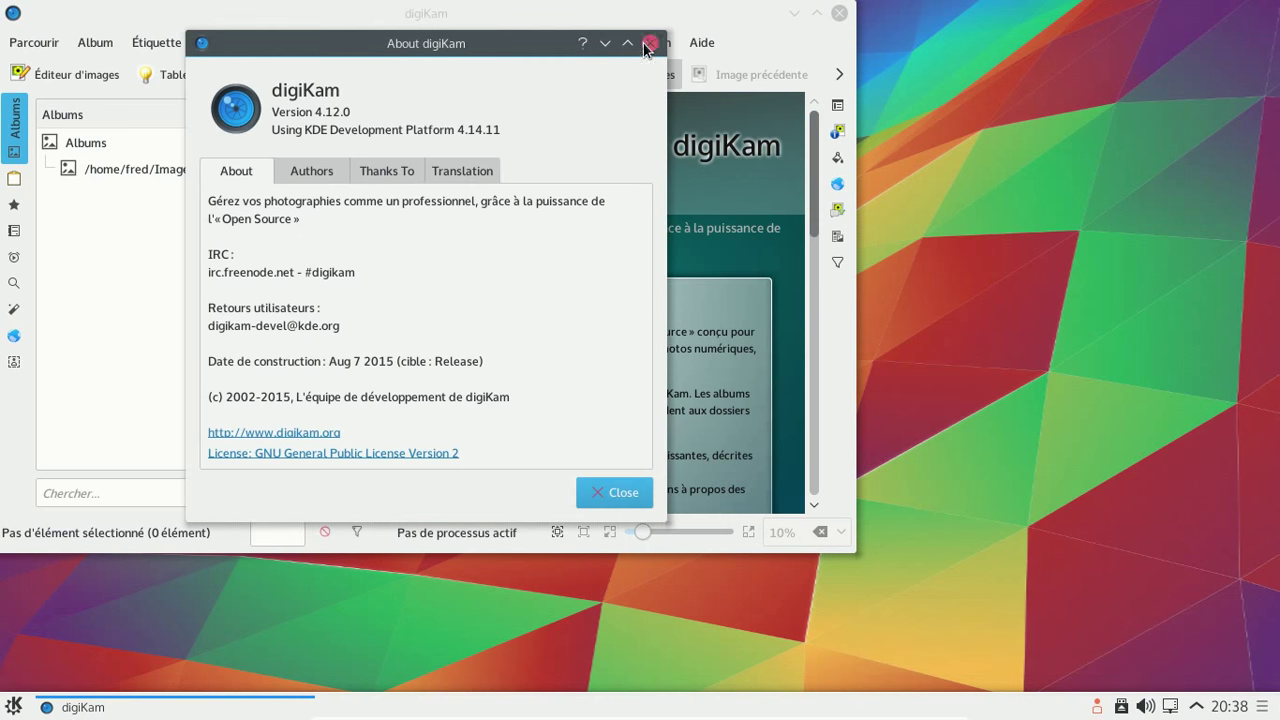
pyautogui.click(649, 43)
pyautogui.click(839, 13)
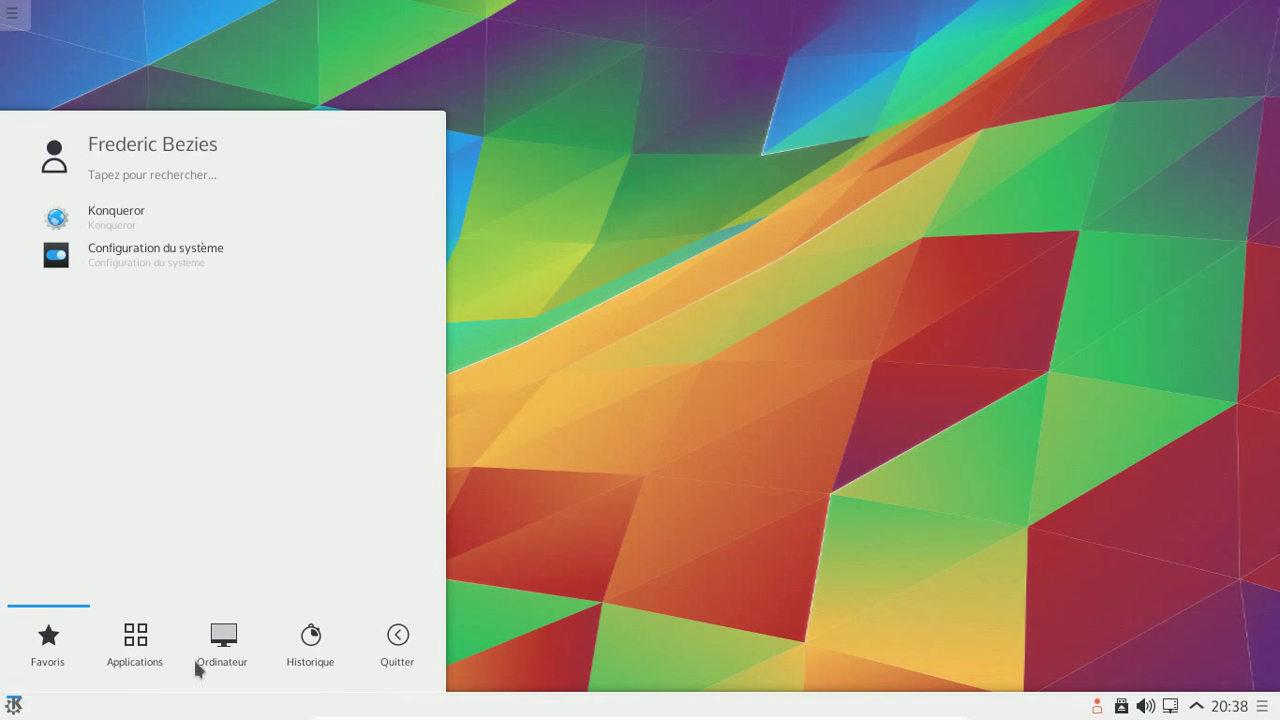
# - Browse the Utilitaires applications list, then return to the top-level categories
pyautogui.moveTo(140, 645)
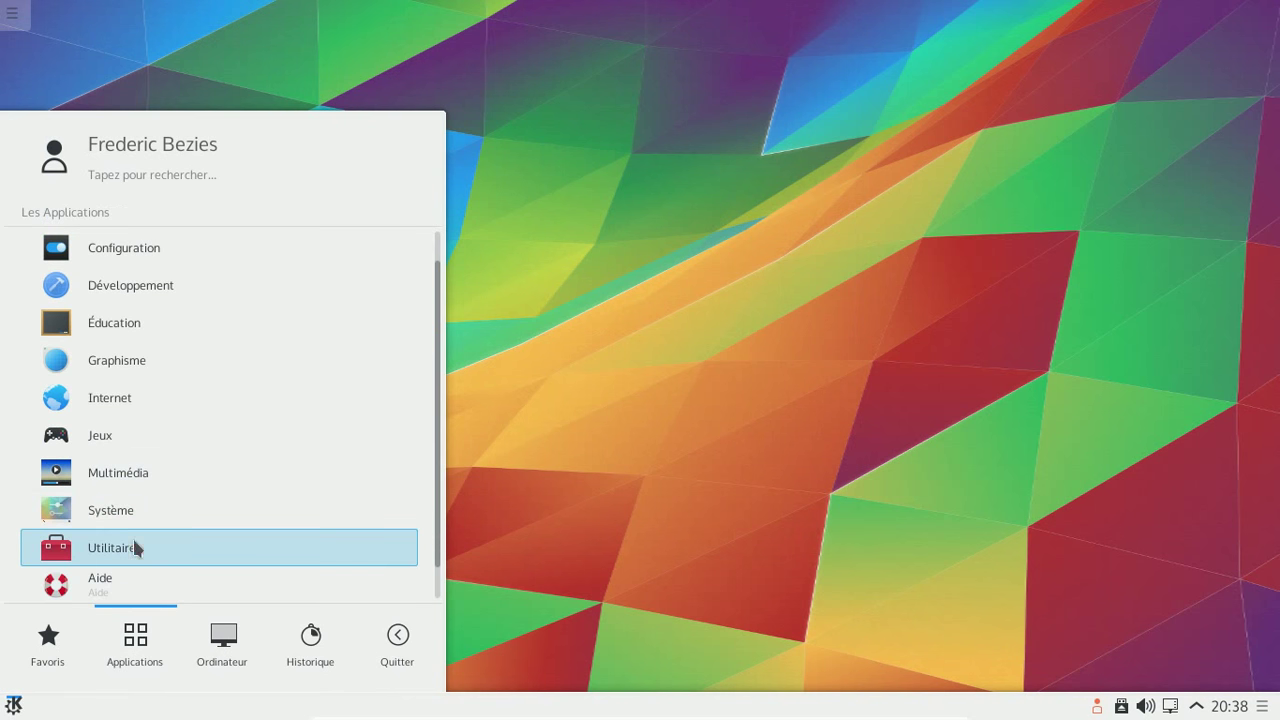
pyautogui.click(132, 536)
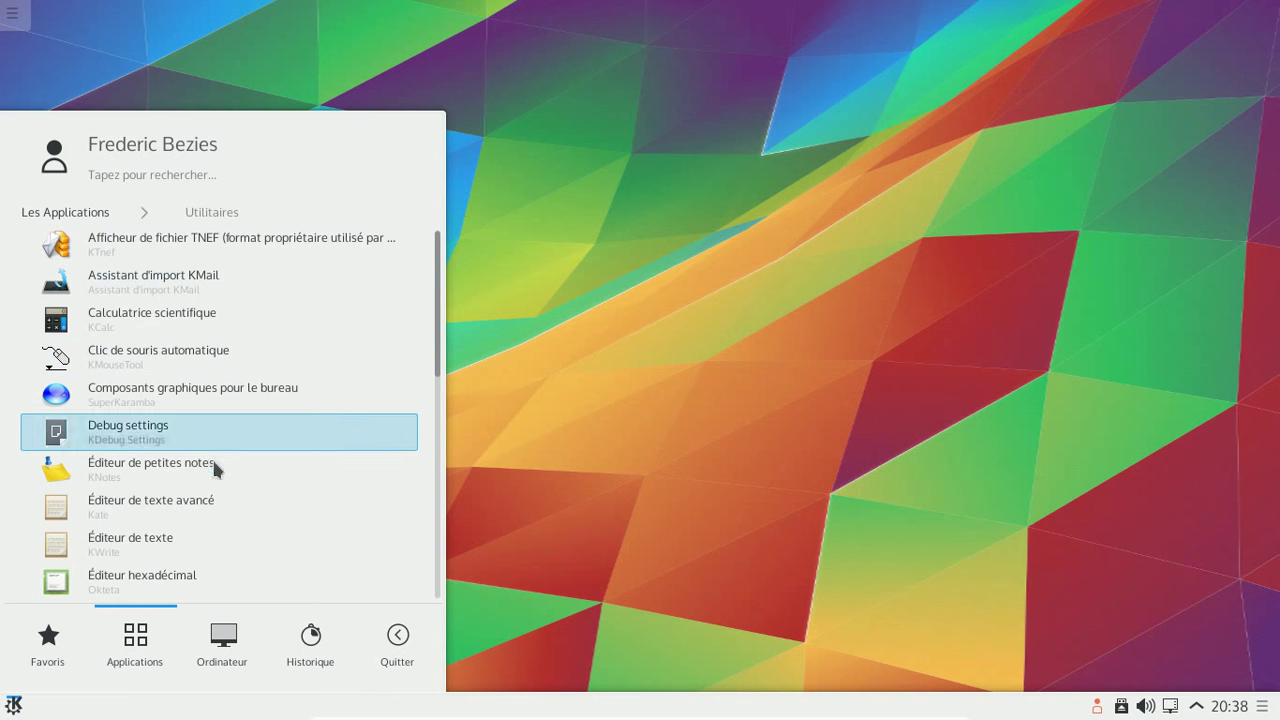
pyautogui.scroll(-5, 244, 389)
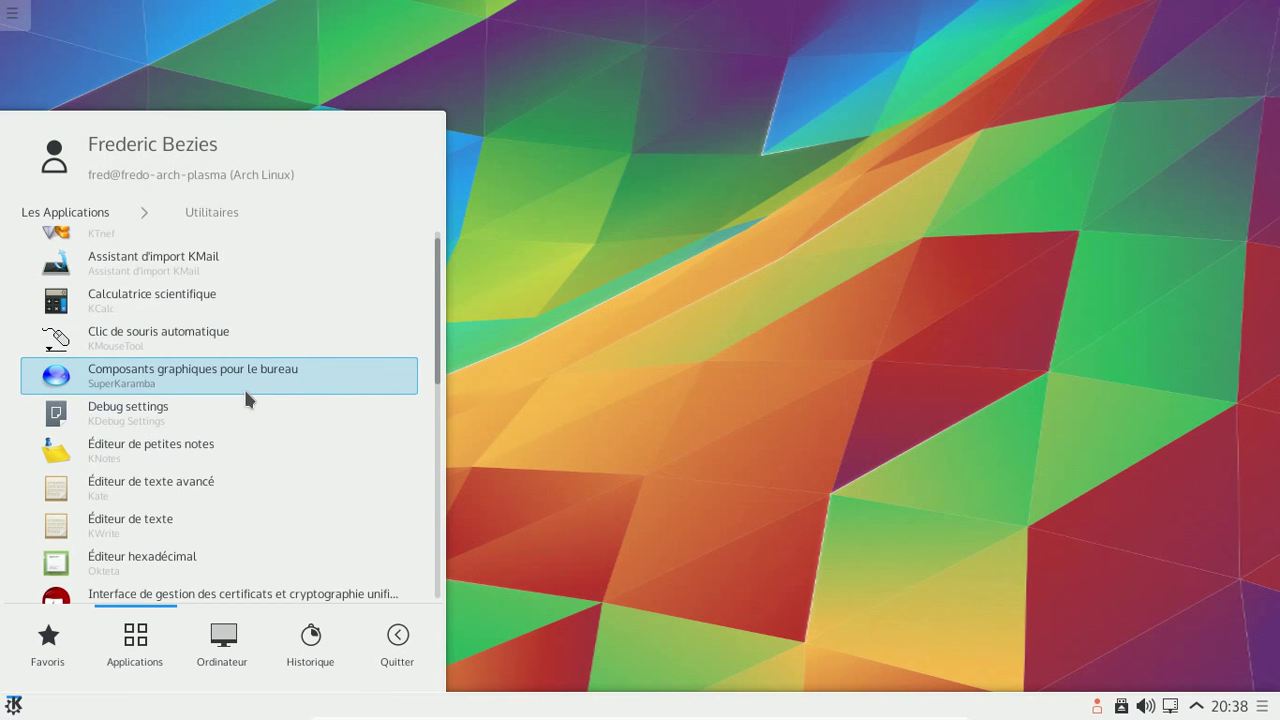
pyautogui.scroll(-7, 245, 392)
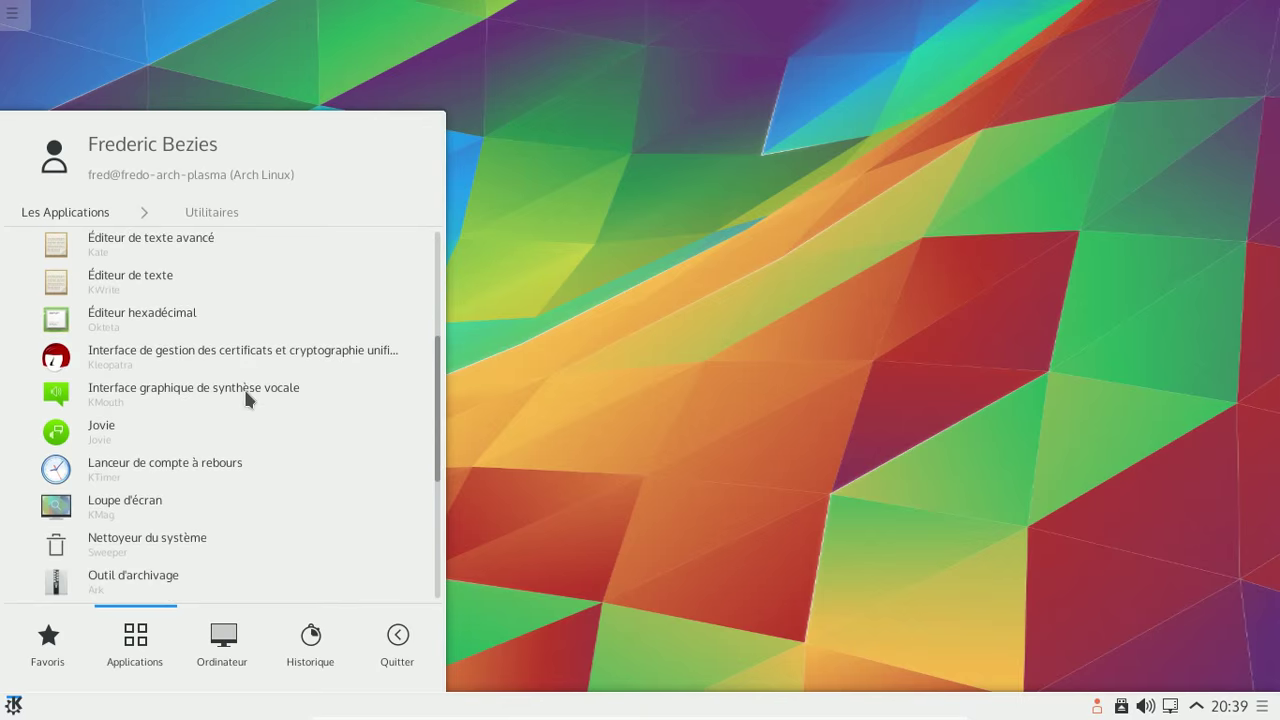
pyautogui.scroll(-3, 245, 390)
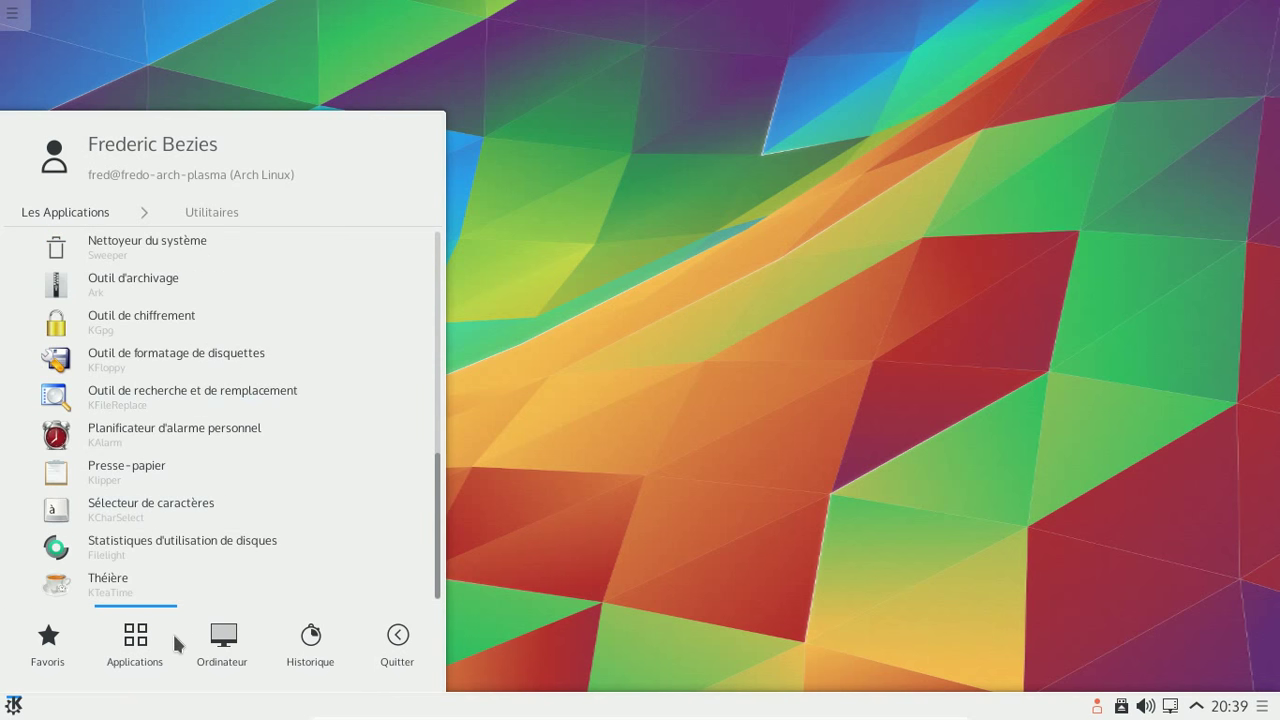
pyautogui.click(105, 211)
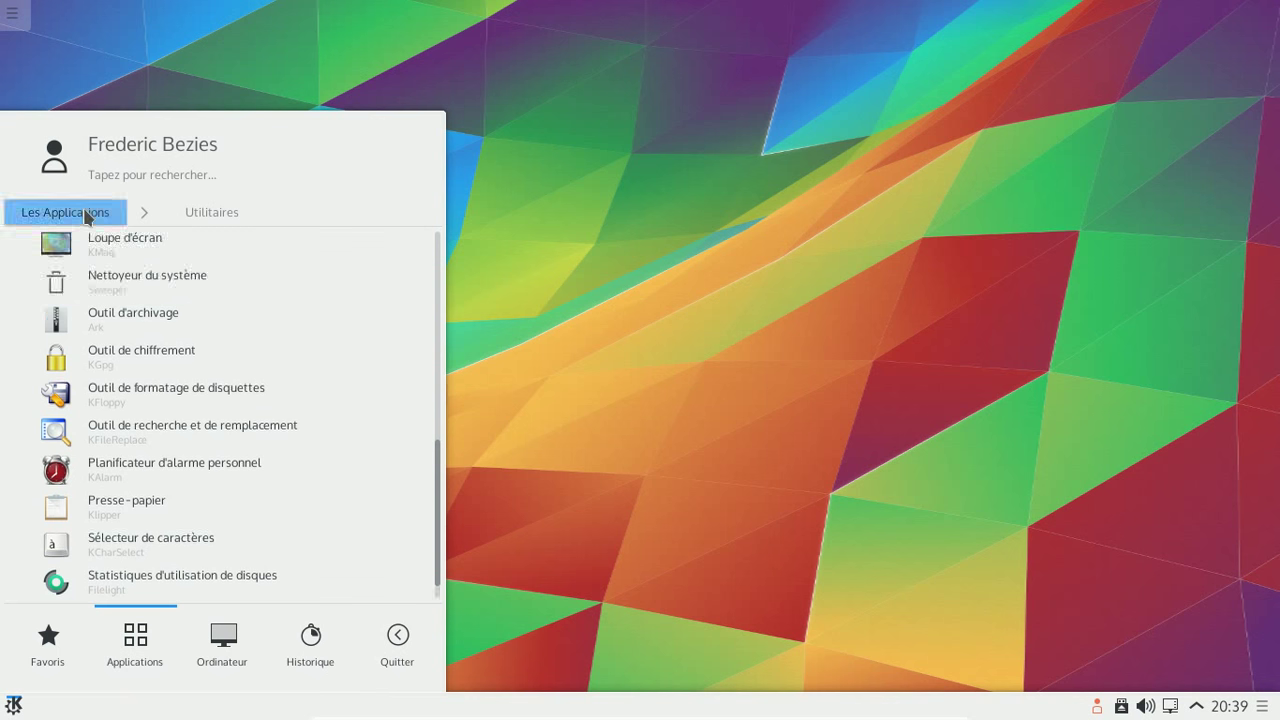
# - Launch KPatience from Jeux > Jeux de cartes
pyautogui.click(157, 432)
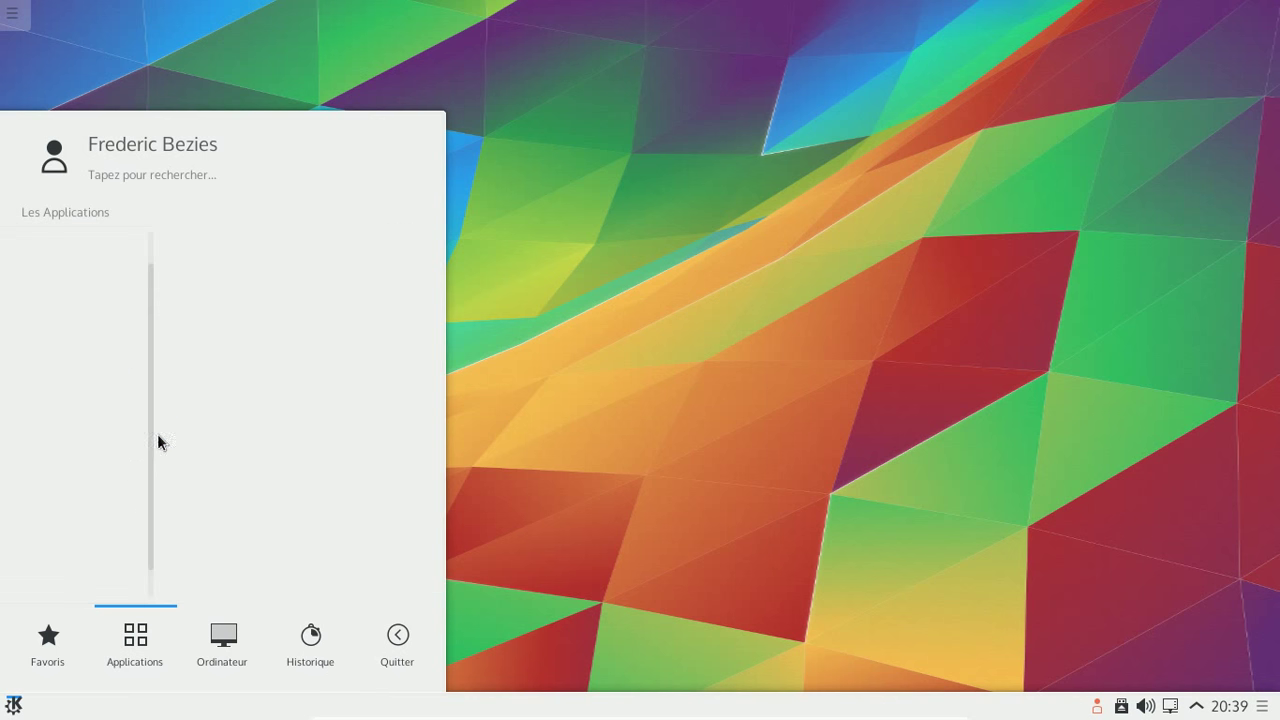
pyautogui.click(167, 266)
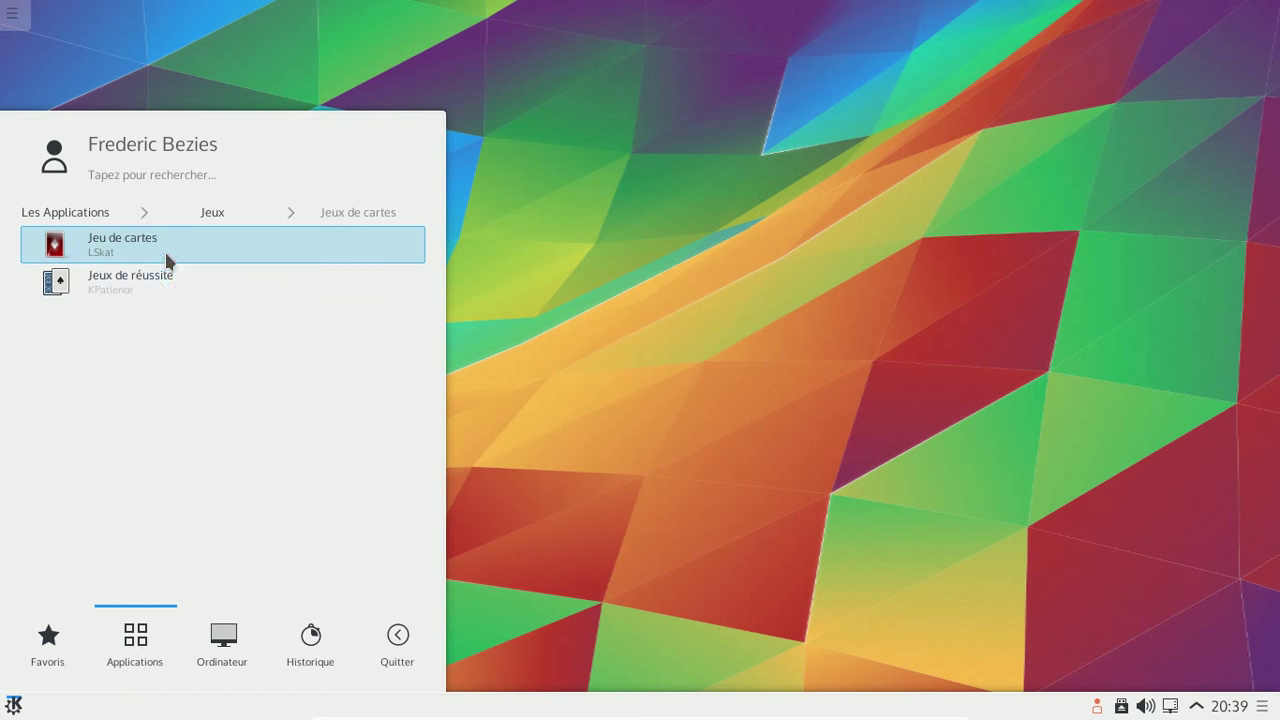
pyautogui.click(167, 279)
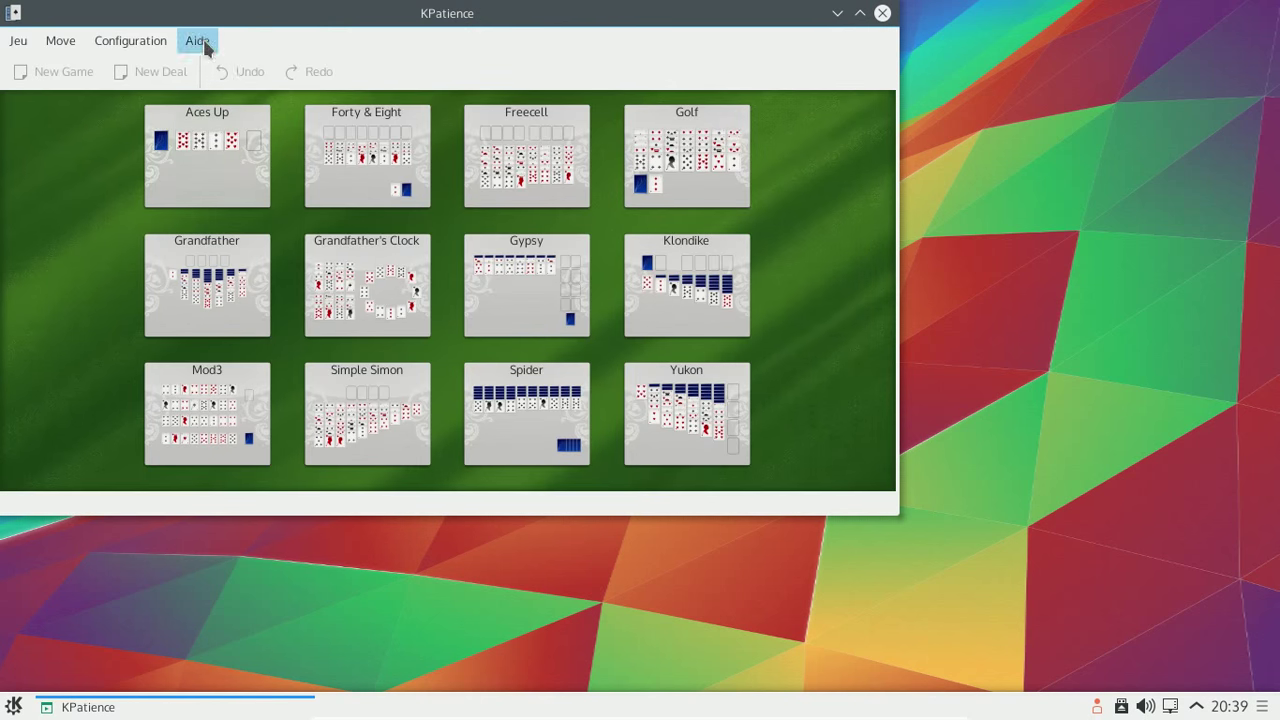
# - Check KPatience's version 3.6 in its About dialog, deal a Klondike game, then close KPatience
pyautogui.click(205, 45)
pyautogui.click(259, 182)
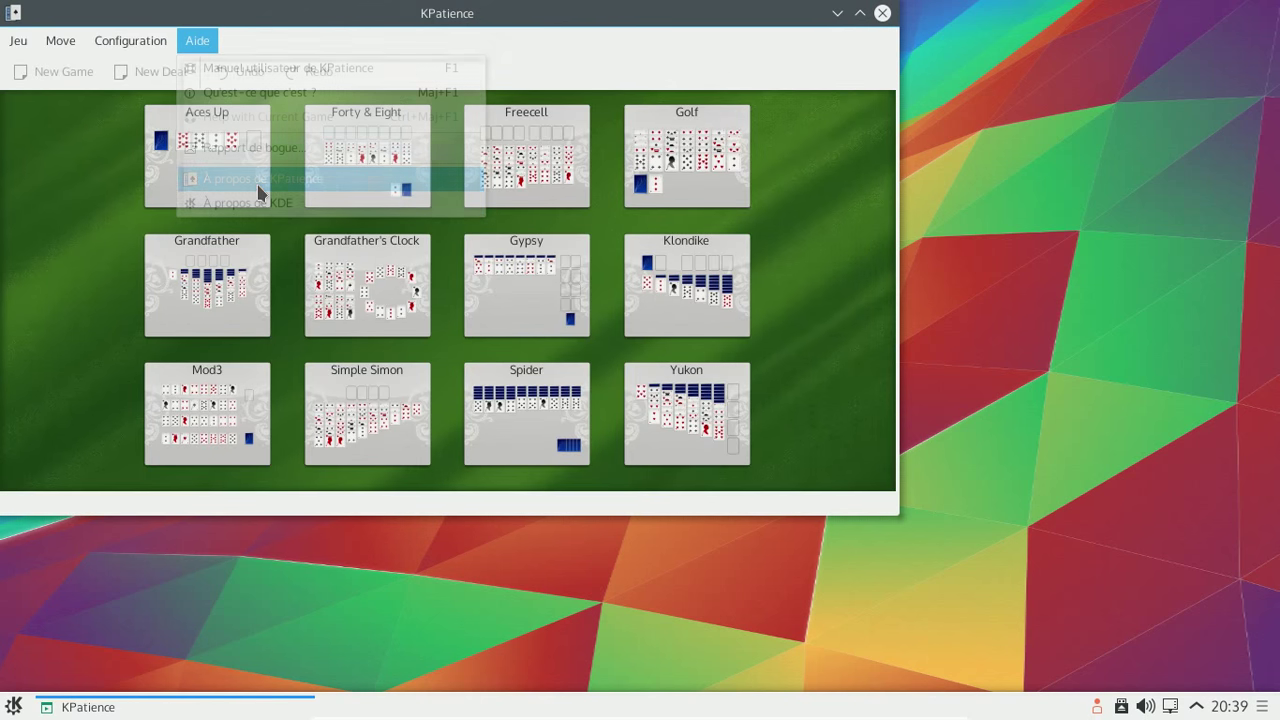
pyautogui.click(402, 196)
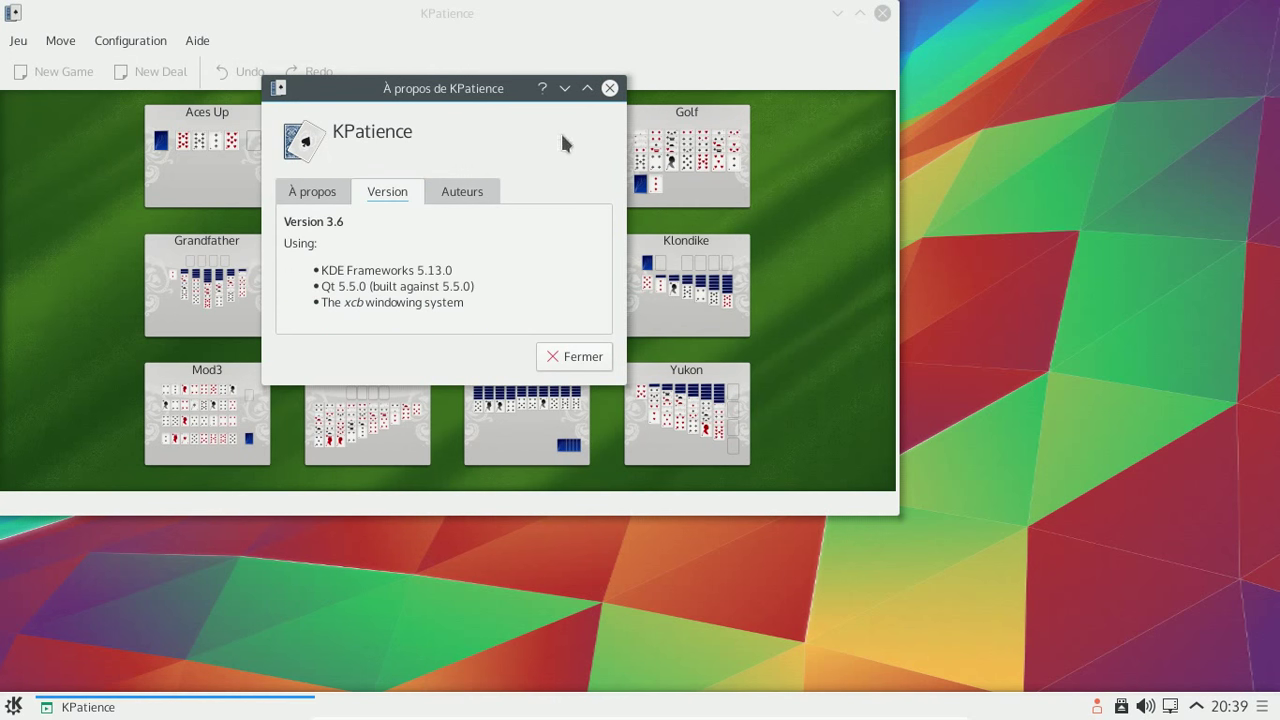
pyautogui.click(604, 90)
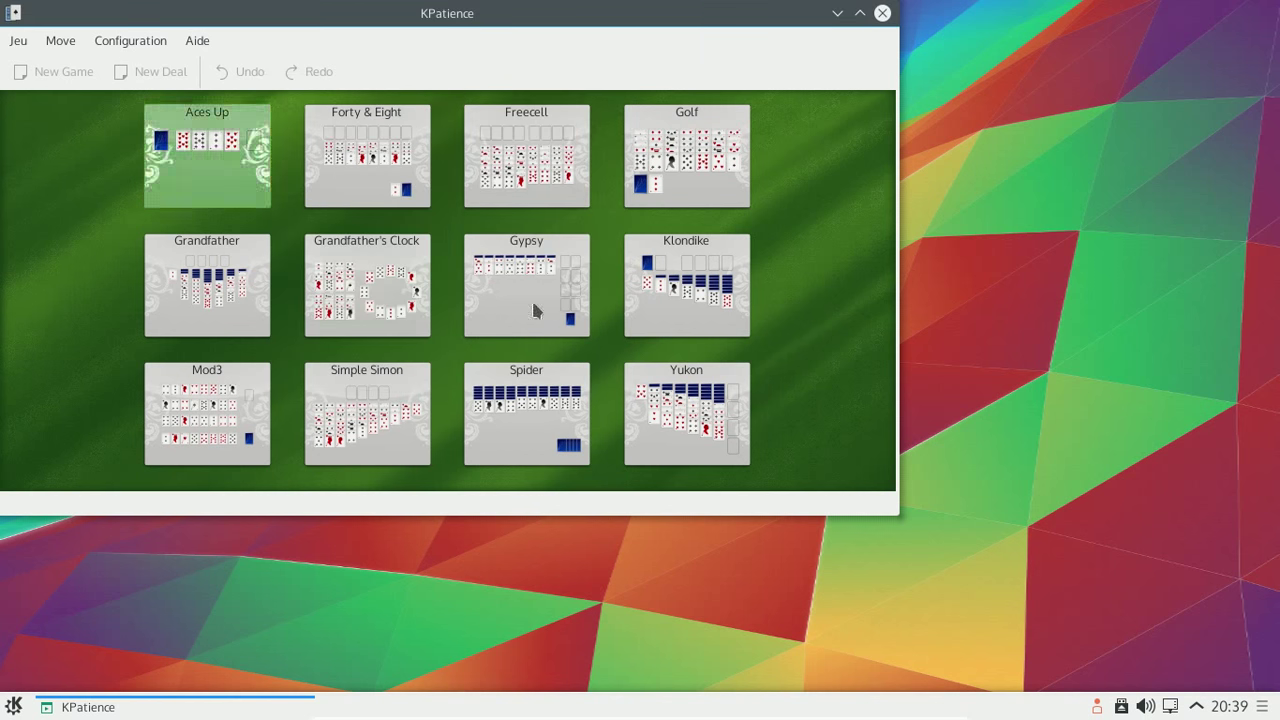
pyautogui.click(649, 282)
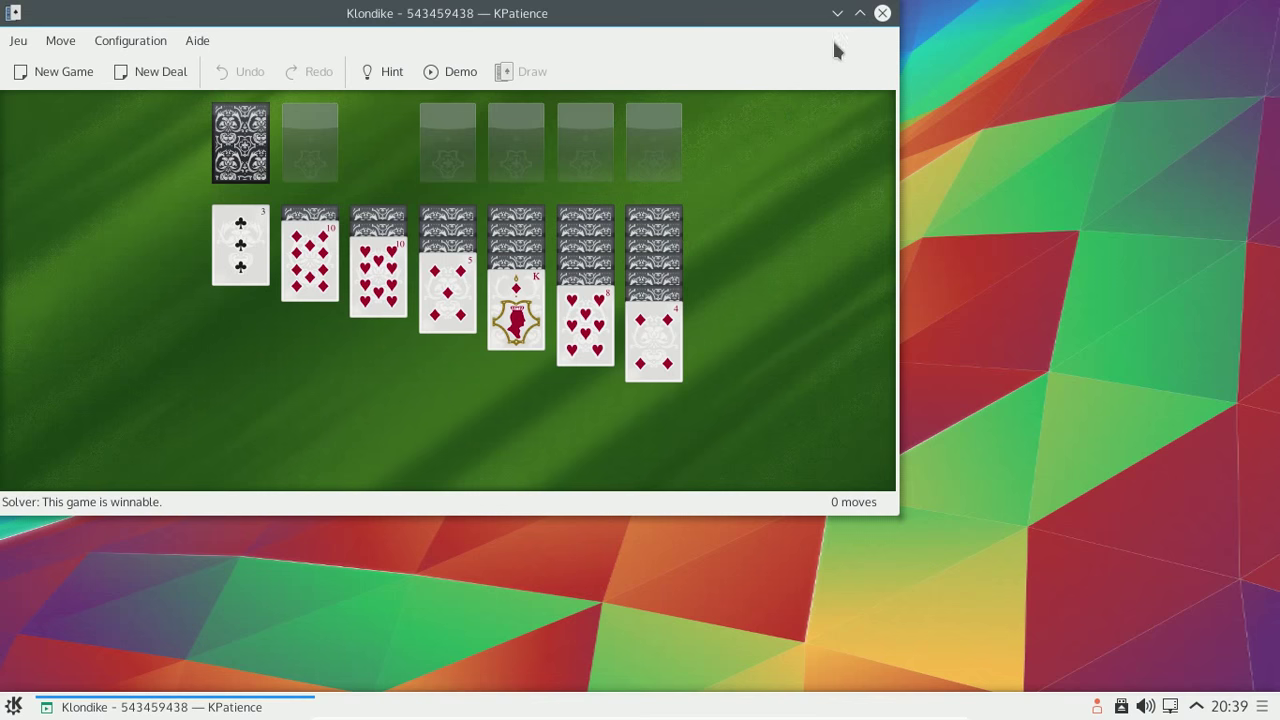
pyautogui.click(882, 13)
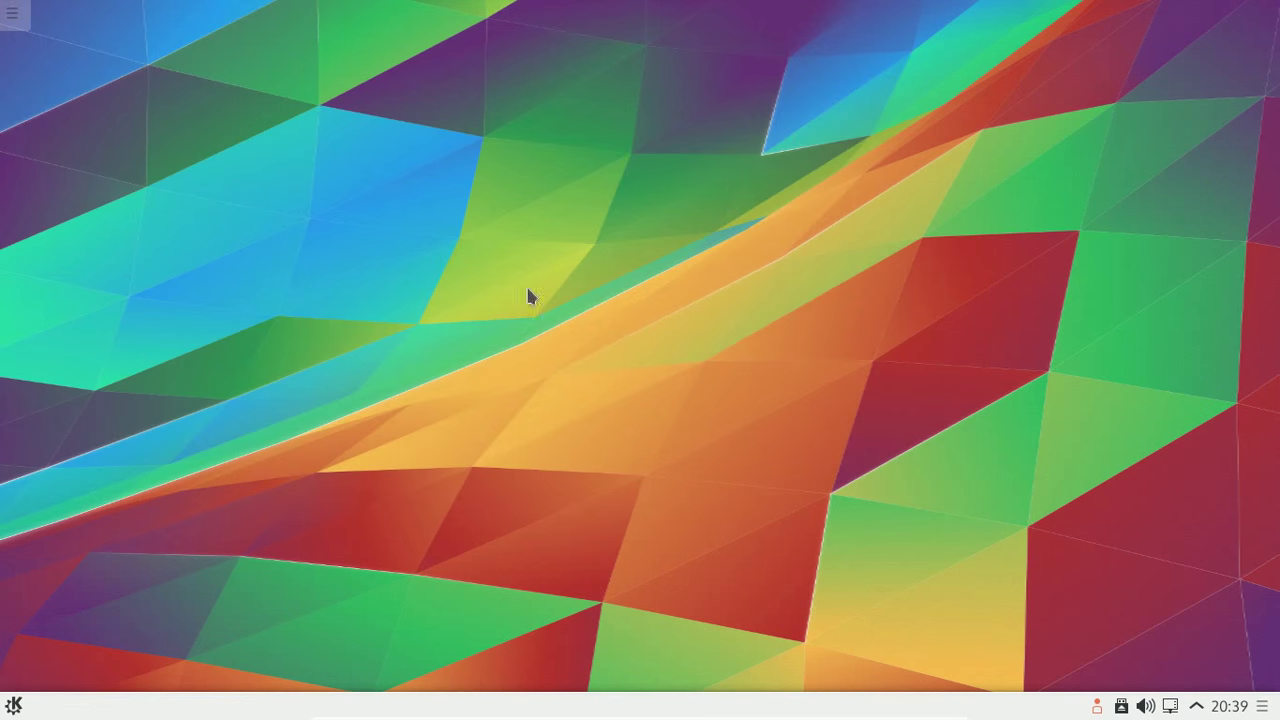
# - Look at the Multimédia category, then launch Centre d'informations (KInfoCenter) from Système
pyautogui.click(14, 706)
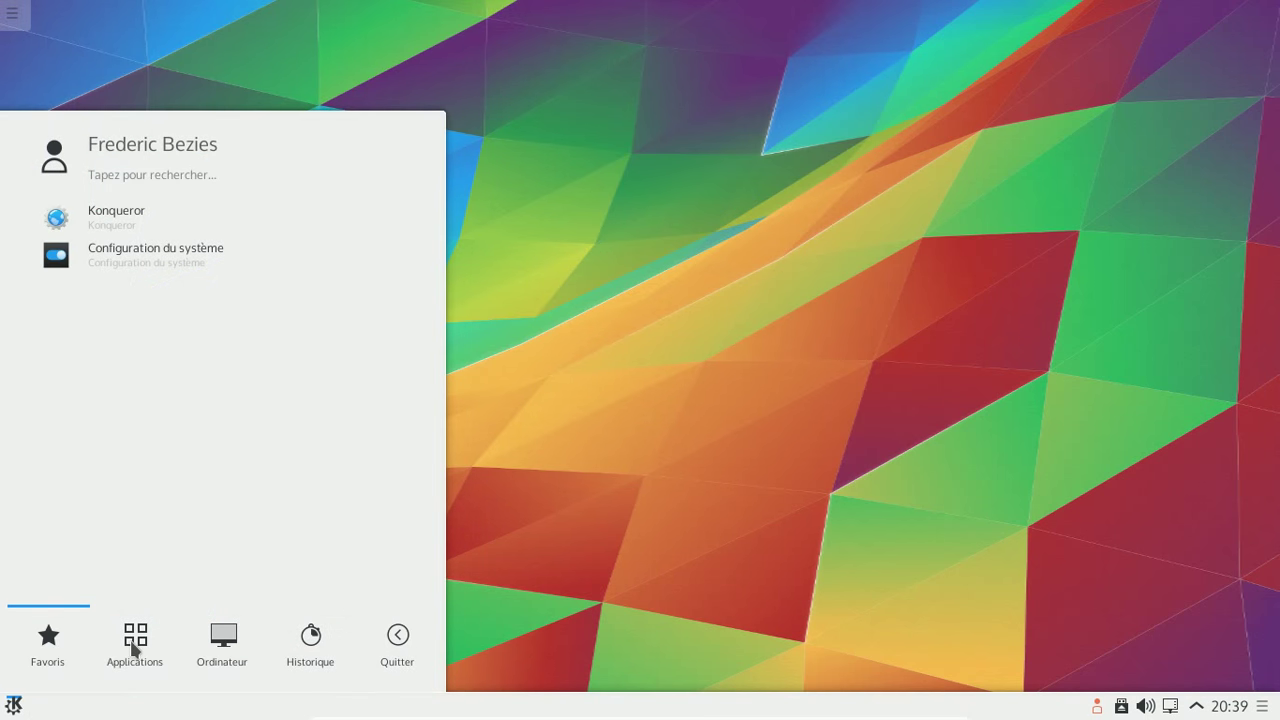
pyautogui.click(131, 648)
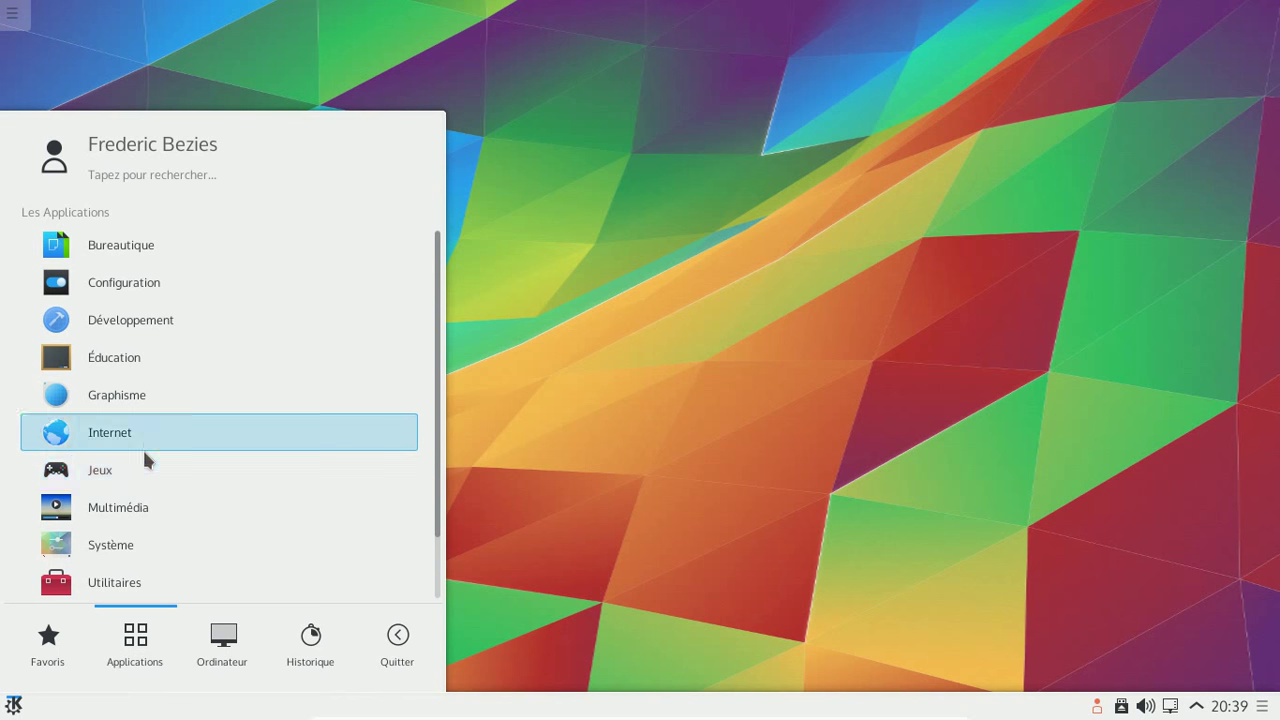
pyautogui.click(147, 509)
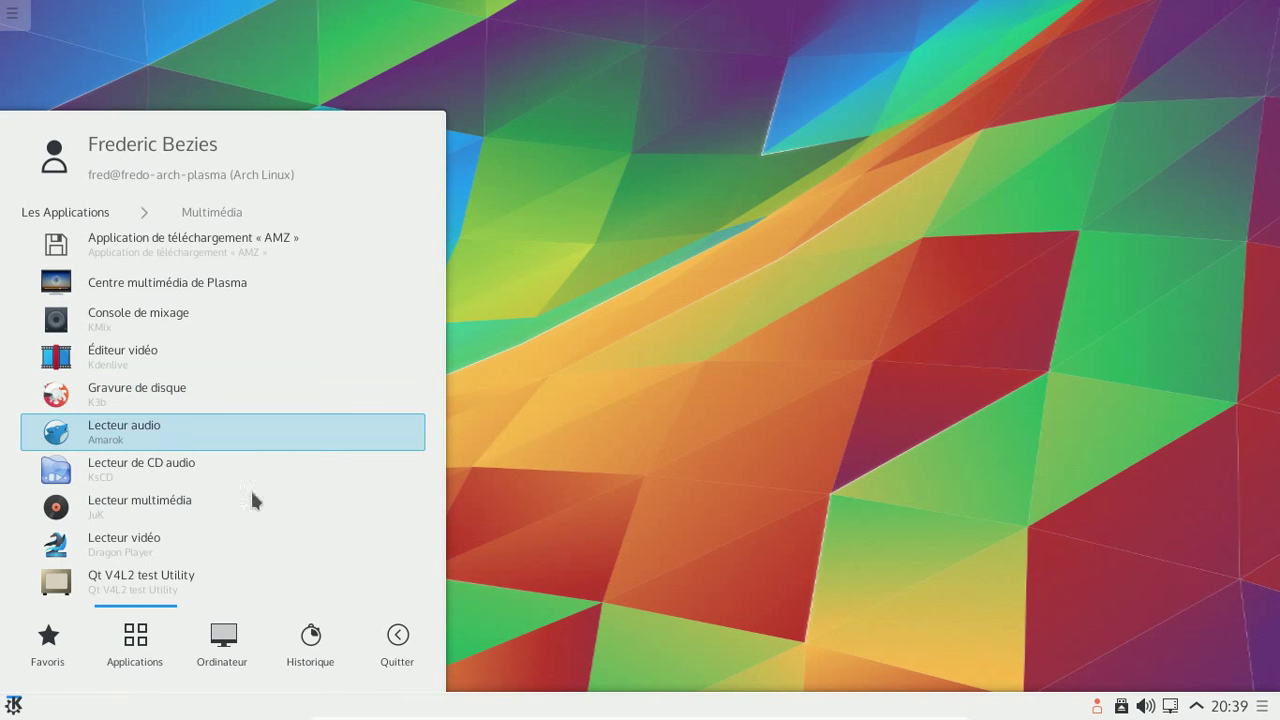
pyautogui.click(70, 213)
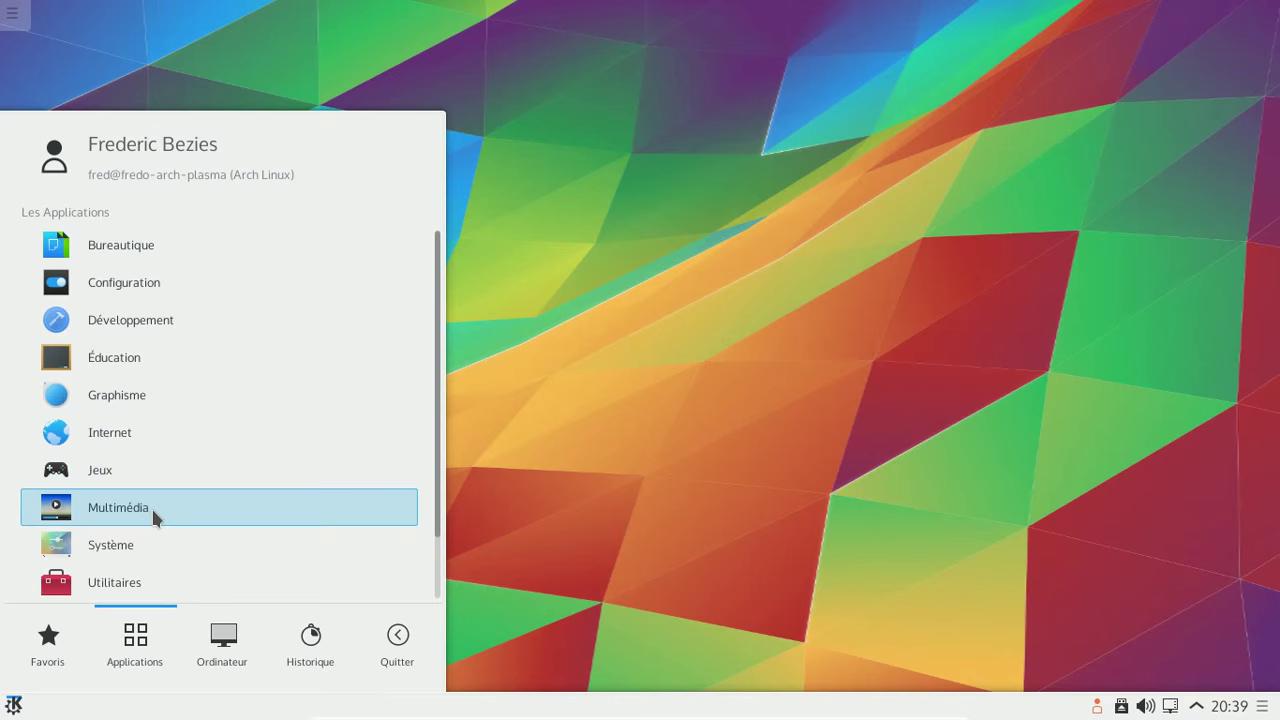
pyautogui.click(153, 541)
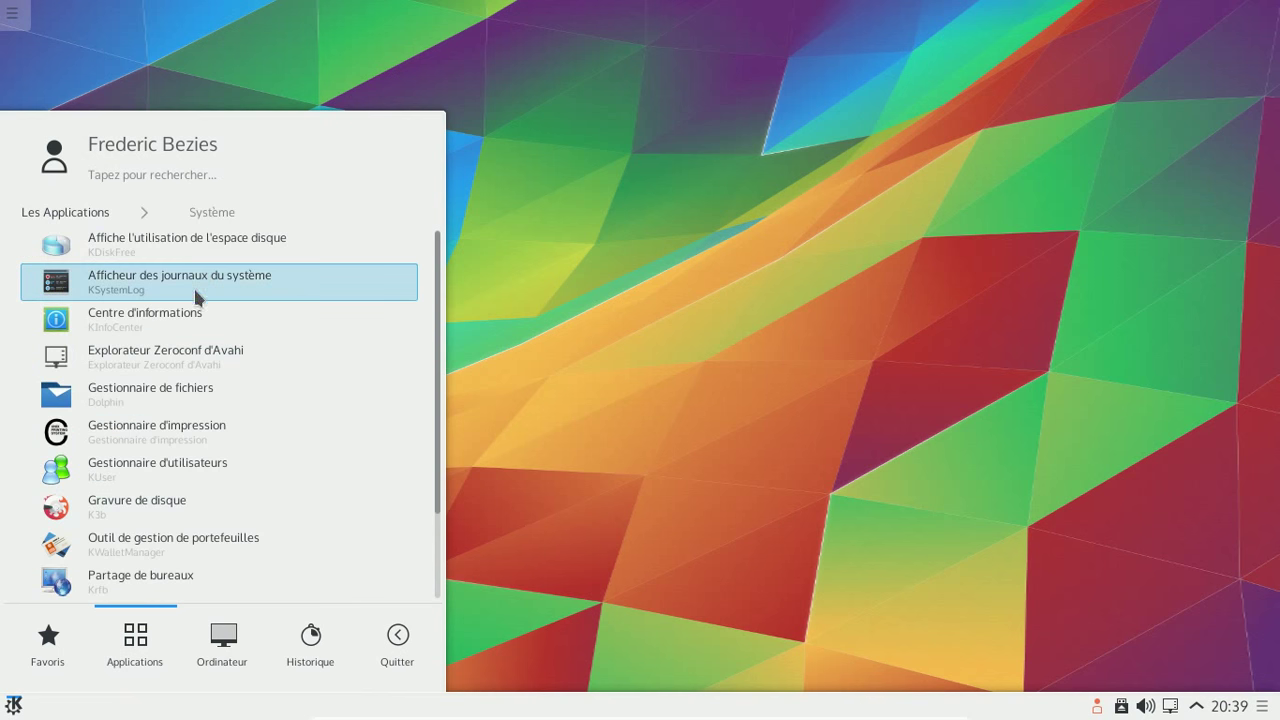
pyautogui.click(195, 318)
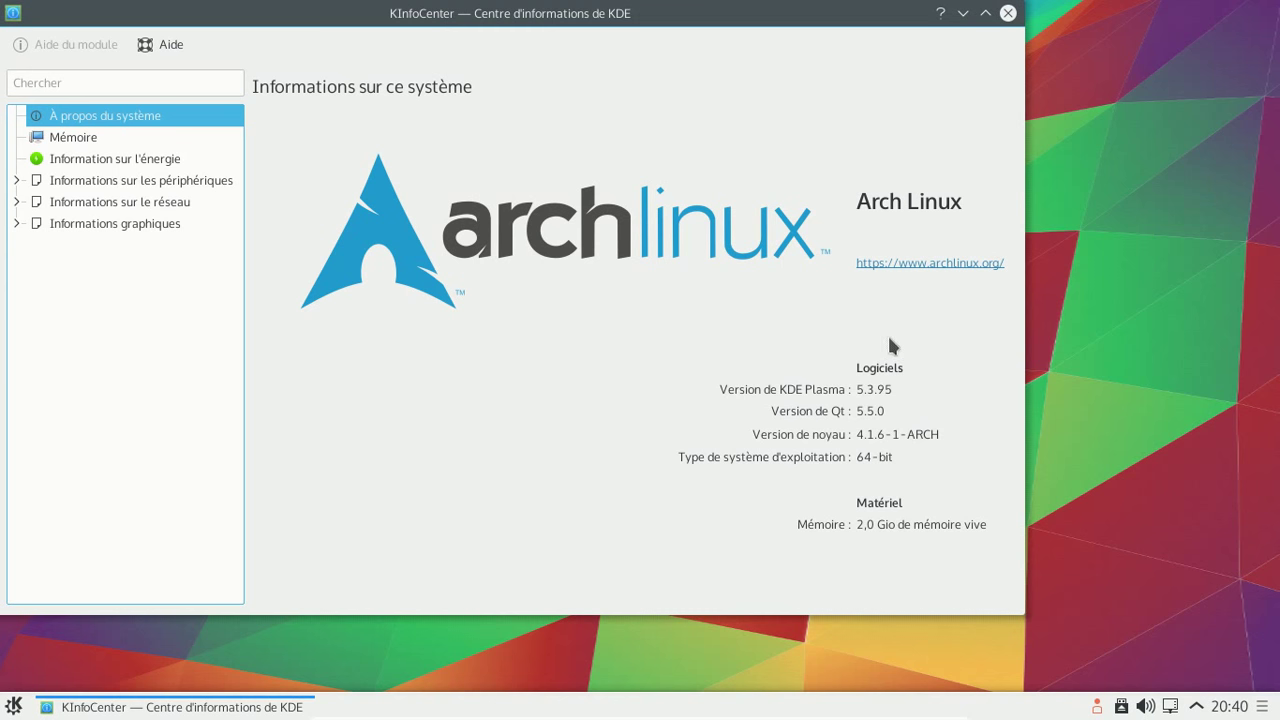
# - View the memory page (1,96 Gio total) and the energy information in KInfoCenter
pyautogui.click(107, 141)
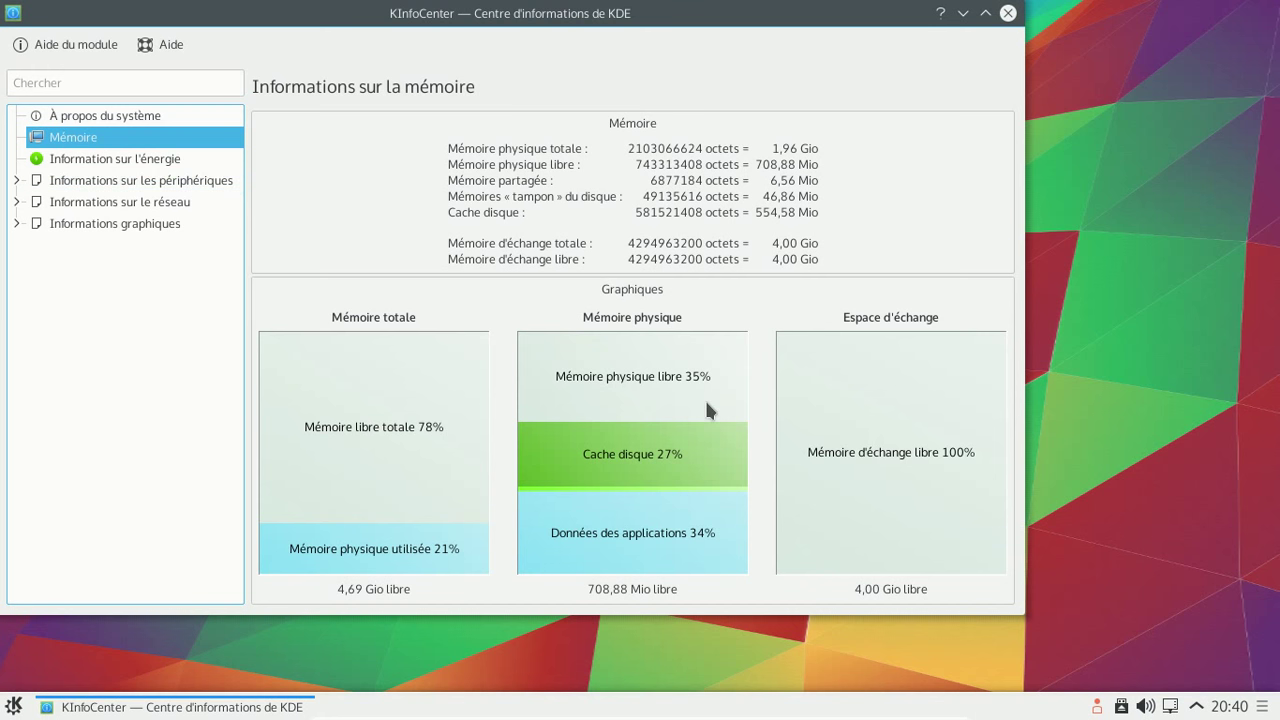
pyautogui.moveTo(705, 420)
pyautogui.click(155, 162)
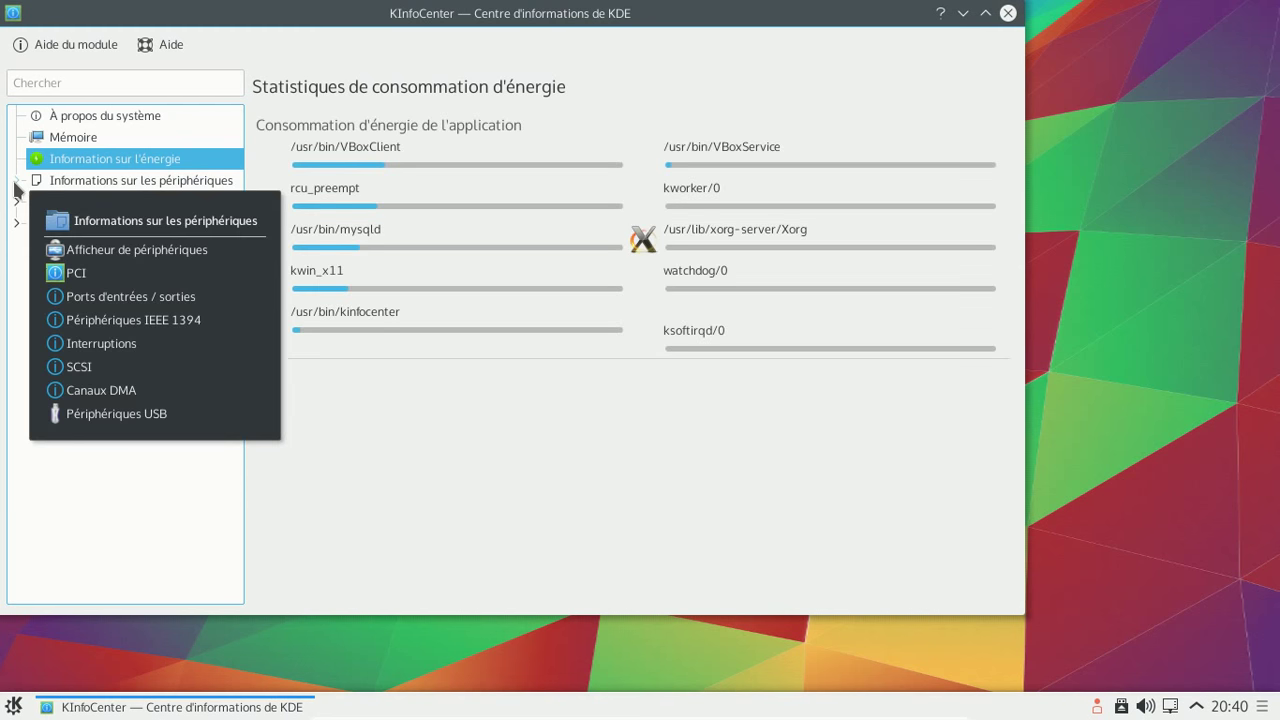
# - Review the device viewer, PCI, I/O port and USB device pages, then close KInfoCenter
pyautogui.click(16, 182)
pyautogui.click(78, 203)
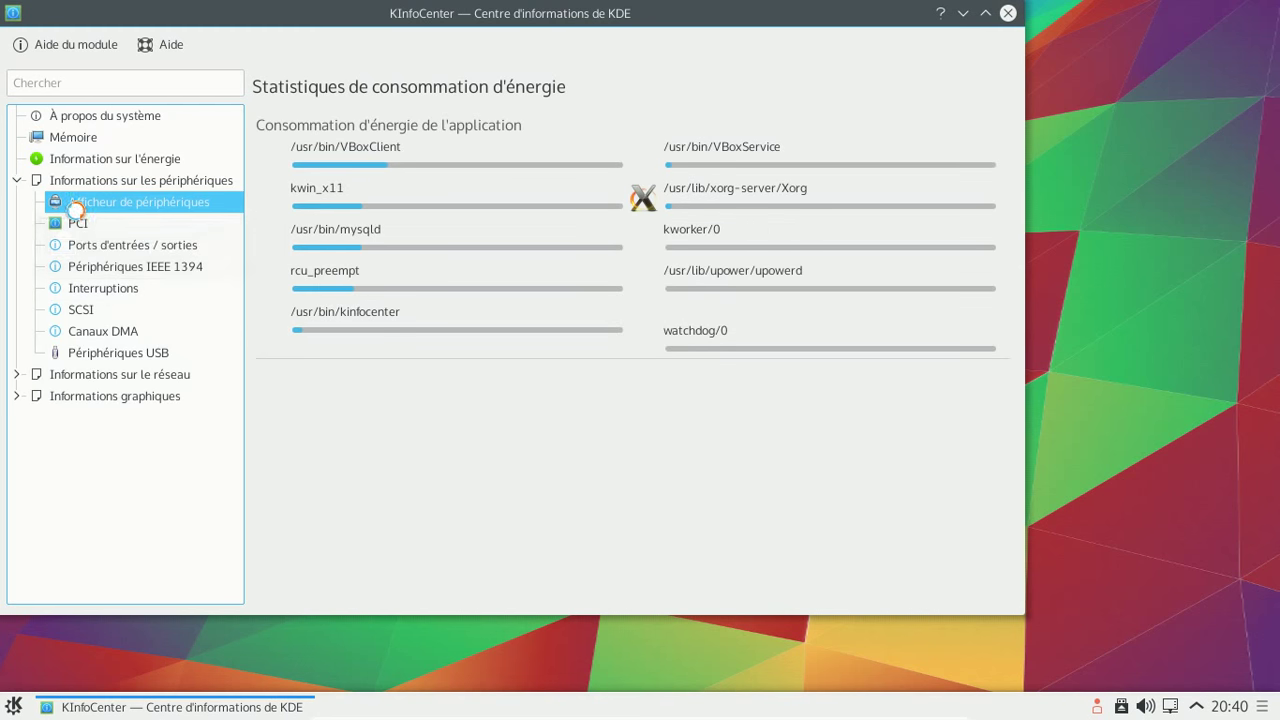
pyautogui.click(84, 228)
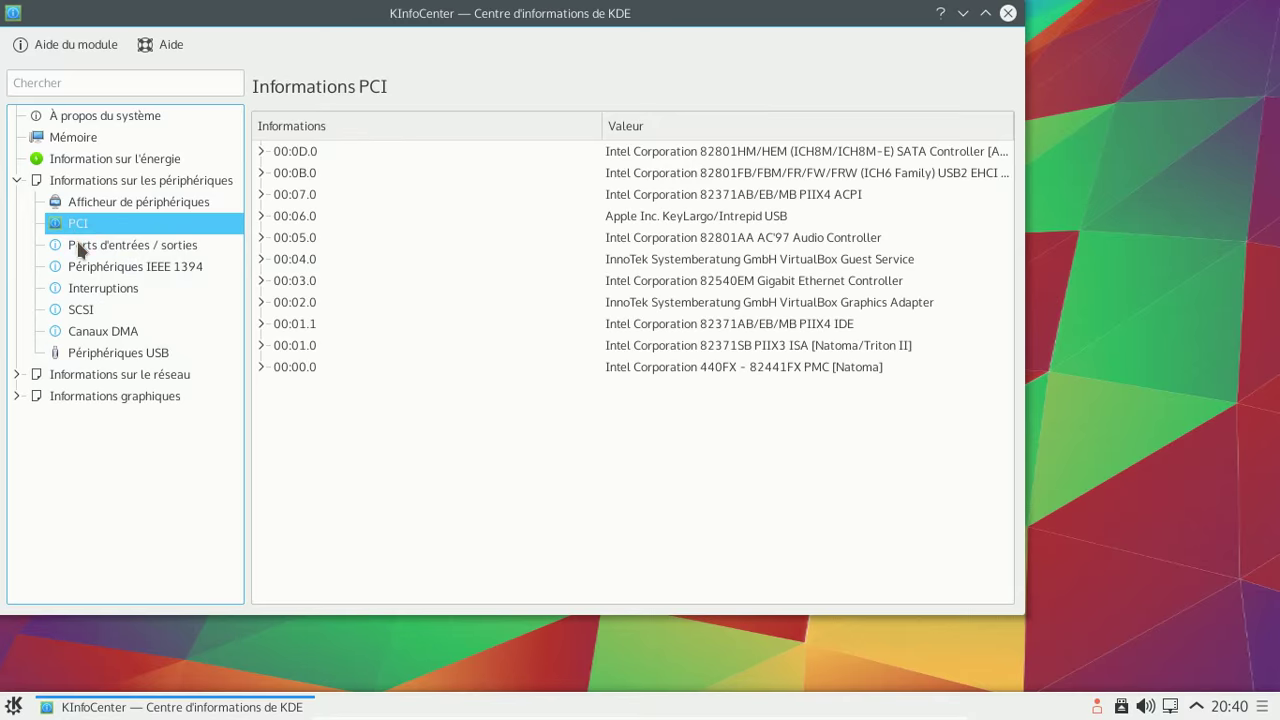
pyautogui.click(84, 243)
pyautogui.click(90, 356)
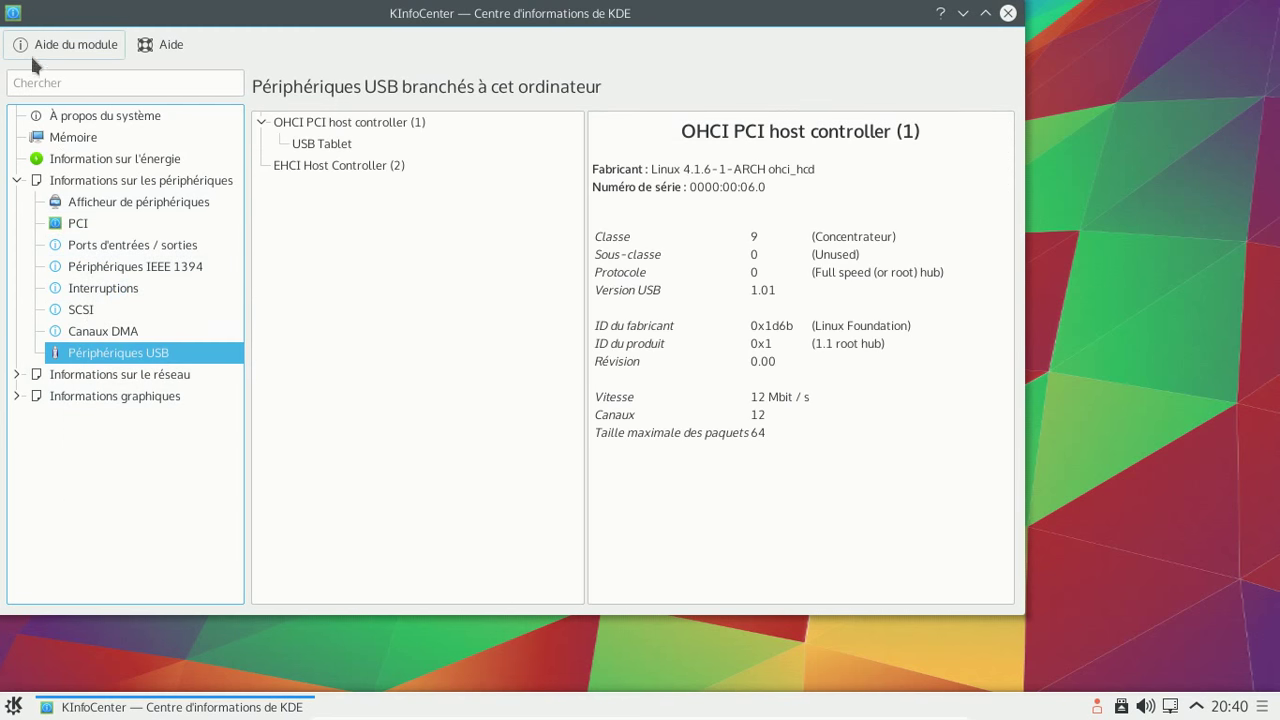
pyautogui.click(1007, 13)
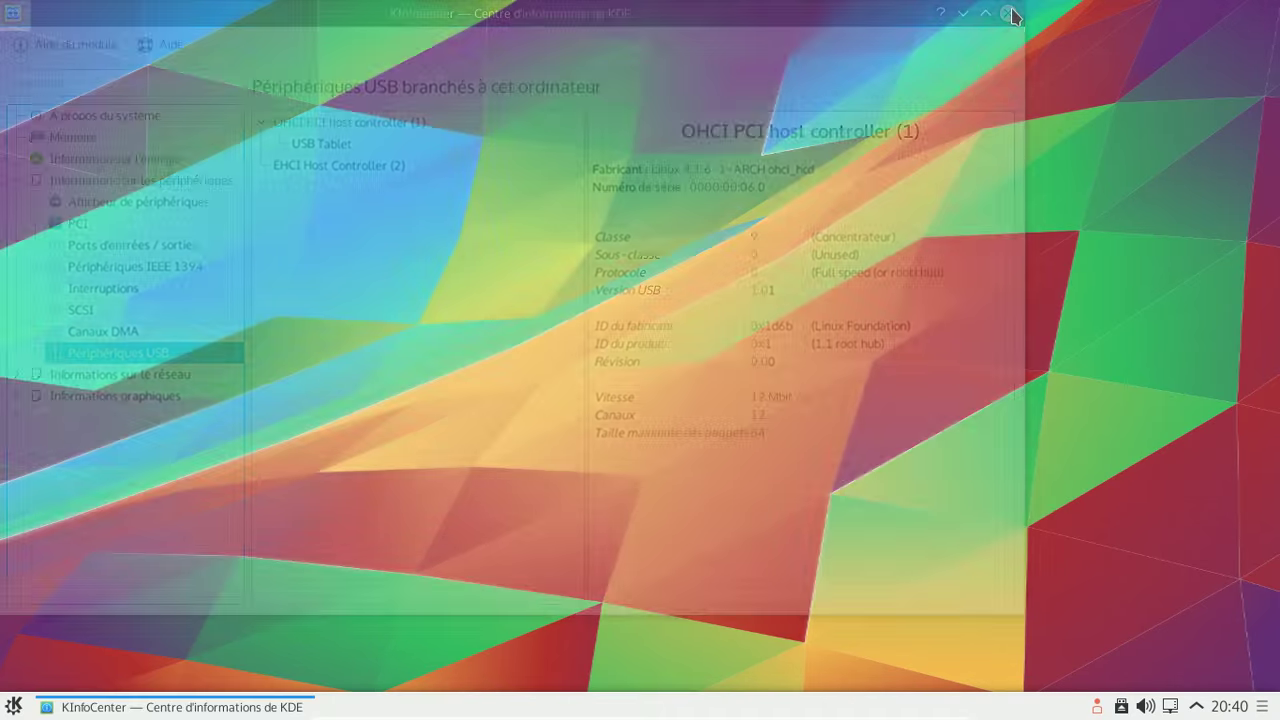
# - Look at the Graphisme category, then search the launcher for 'konsole' and start Konsole
pyautogui.click(15, 705)
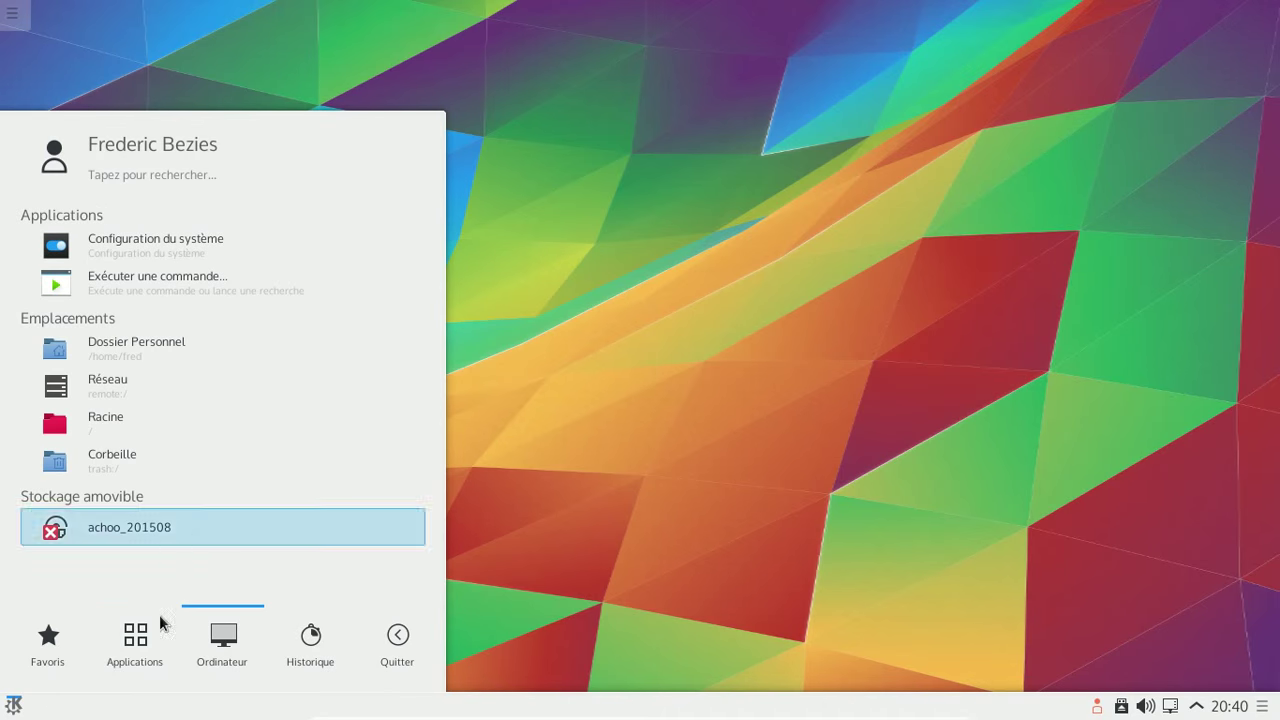
pyautogui.moveTo(137, 656)
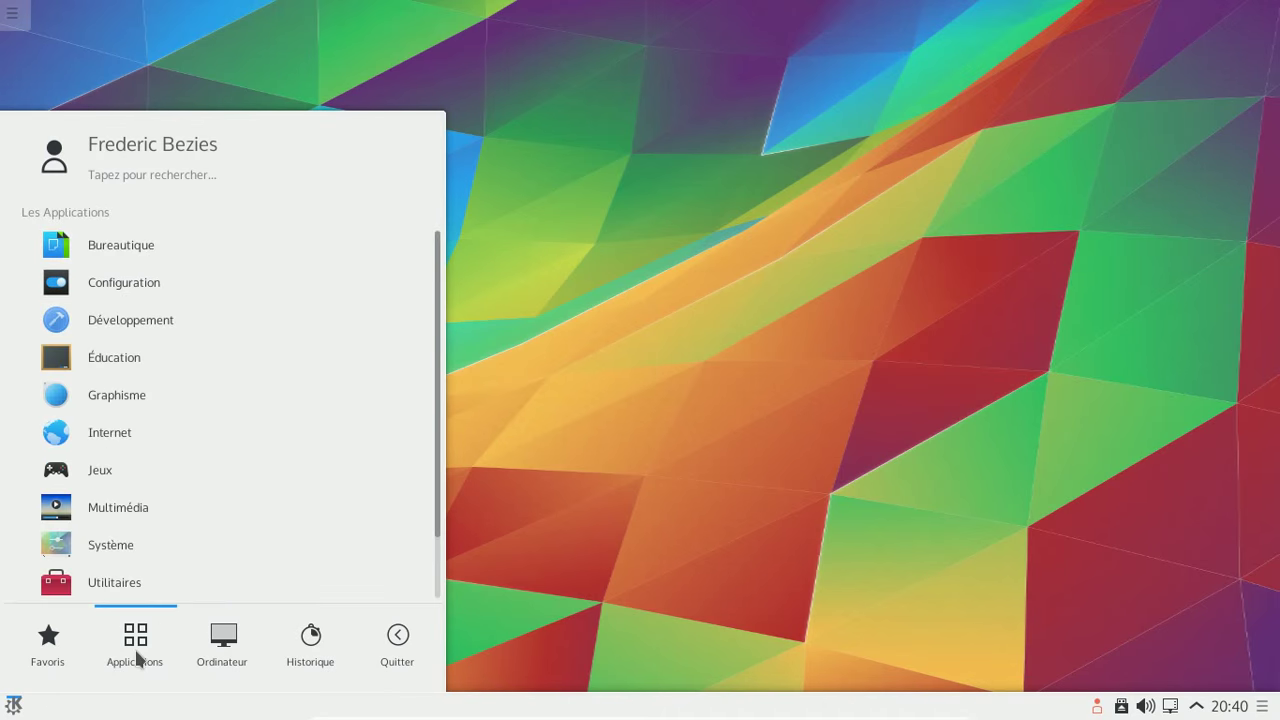
pyautogui.click(110, 405)
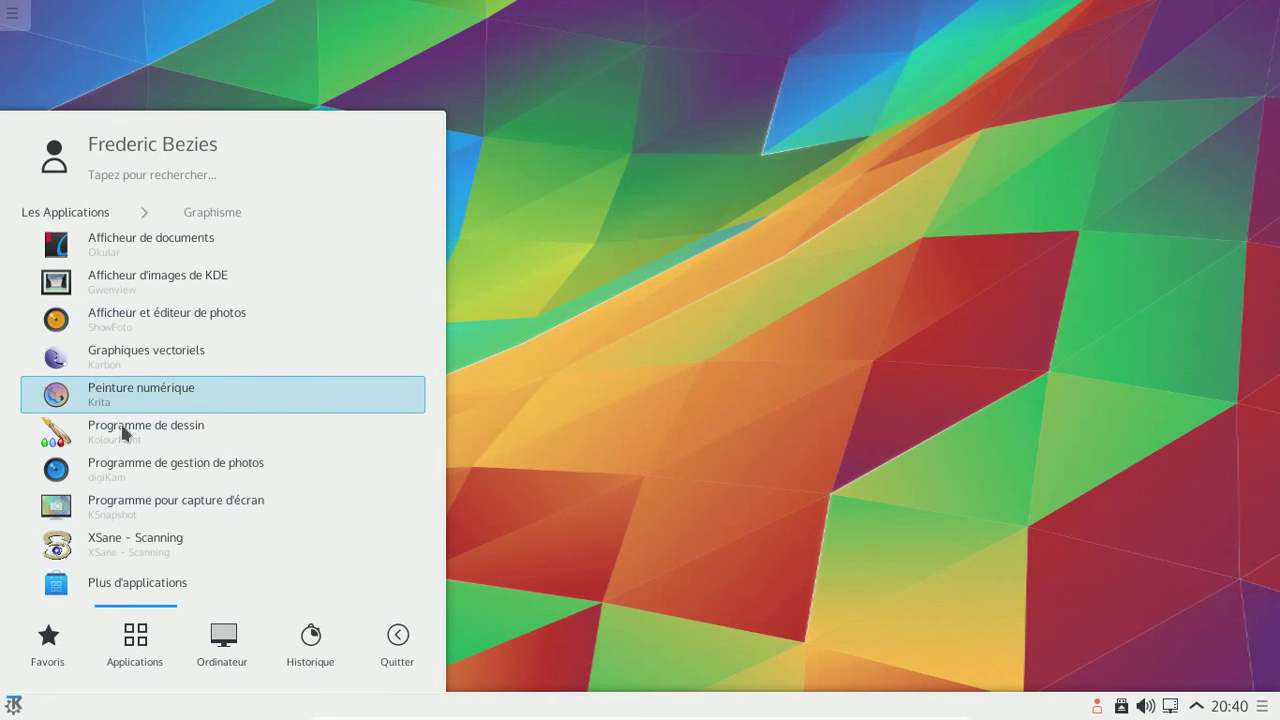
pyautogui.click(99, 214)
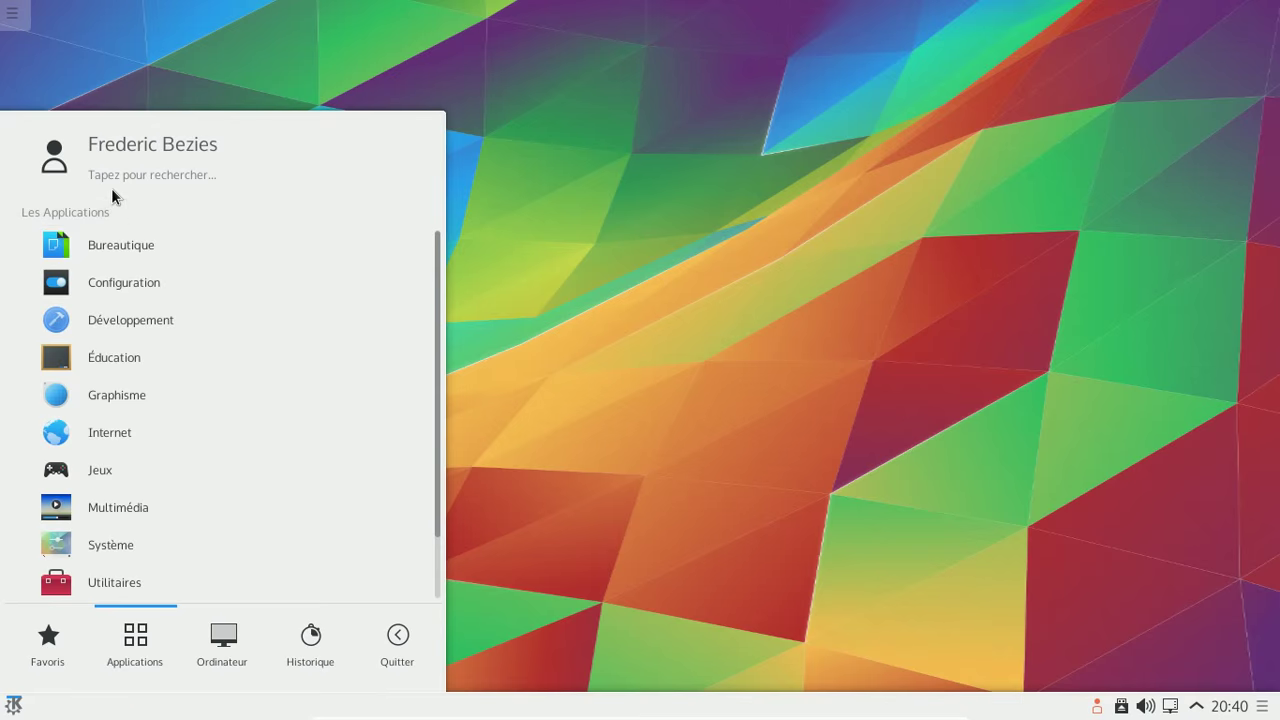
pyautogui.write('konsole')
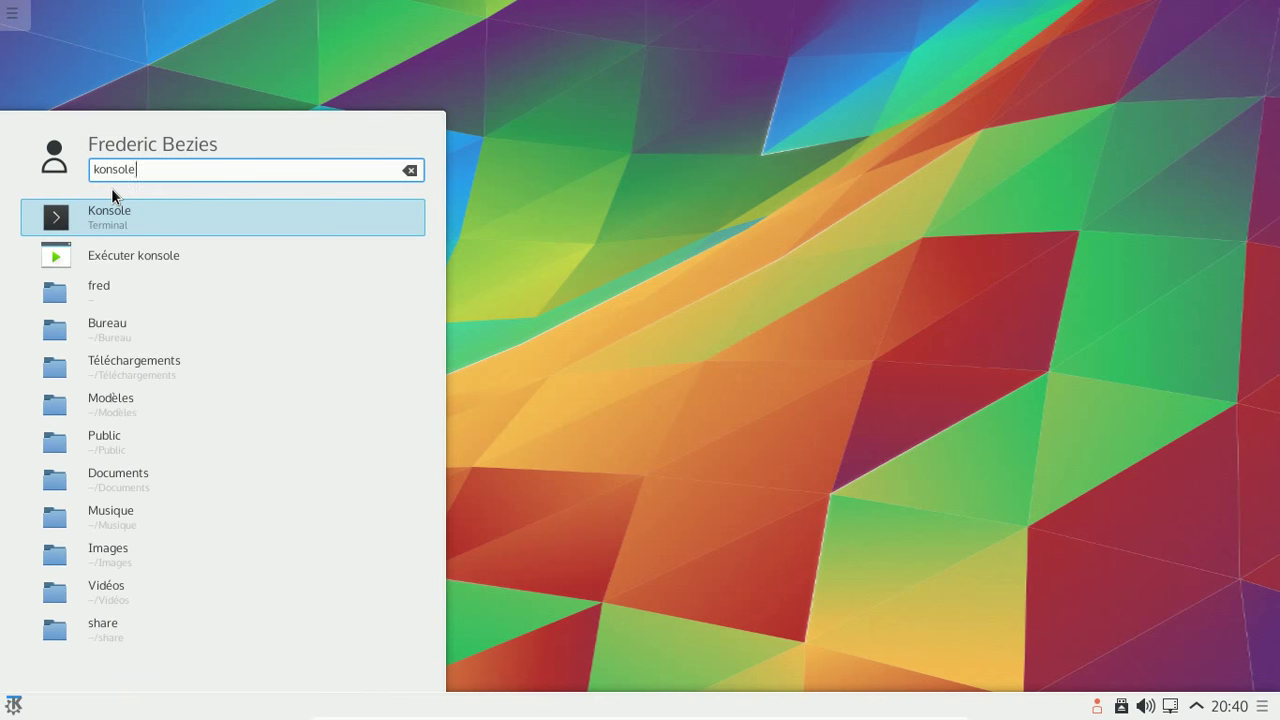
pyautogui.press('Return')
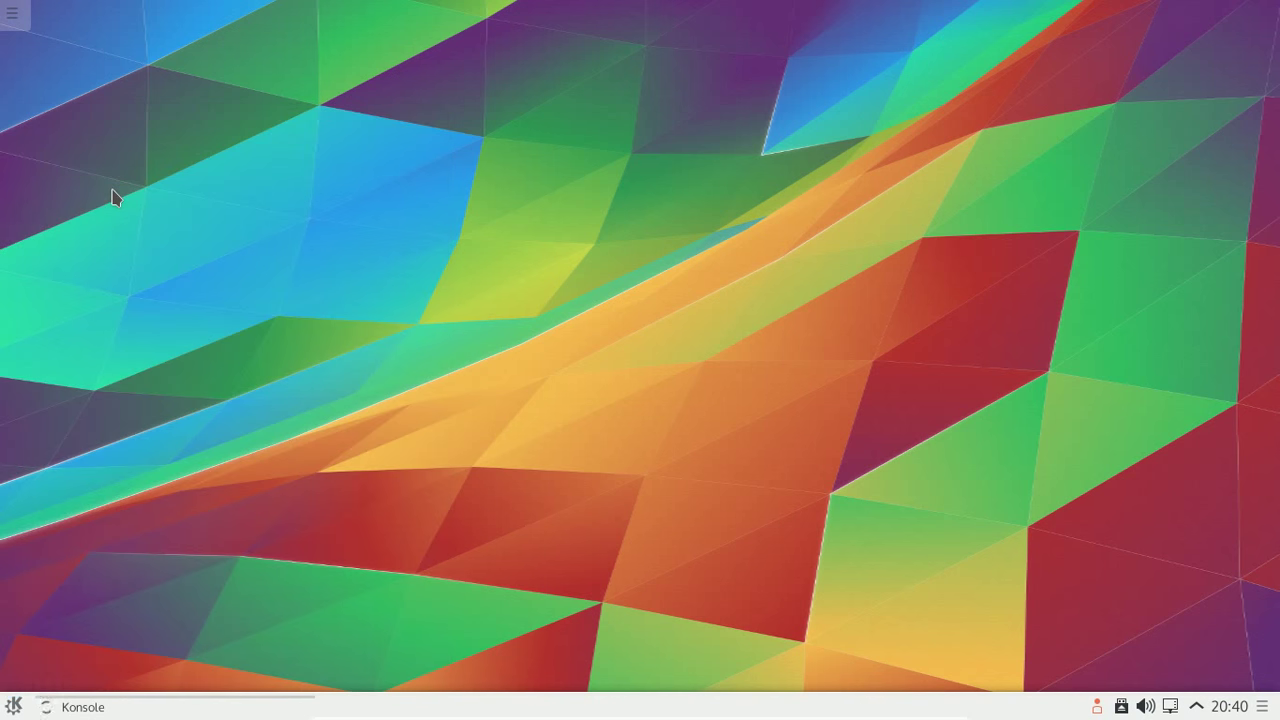
# - Run uname -a to show the 4.1.6-1-ARCH x86_64 kernel details, then close Konsole
pyautogui.write('uname -a')
pyautogui.press('Return')
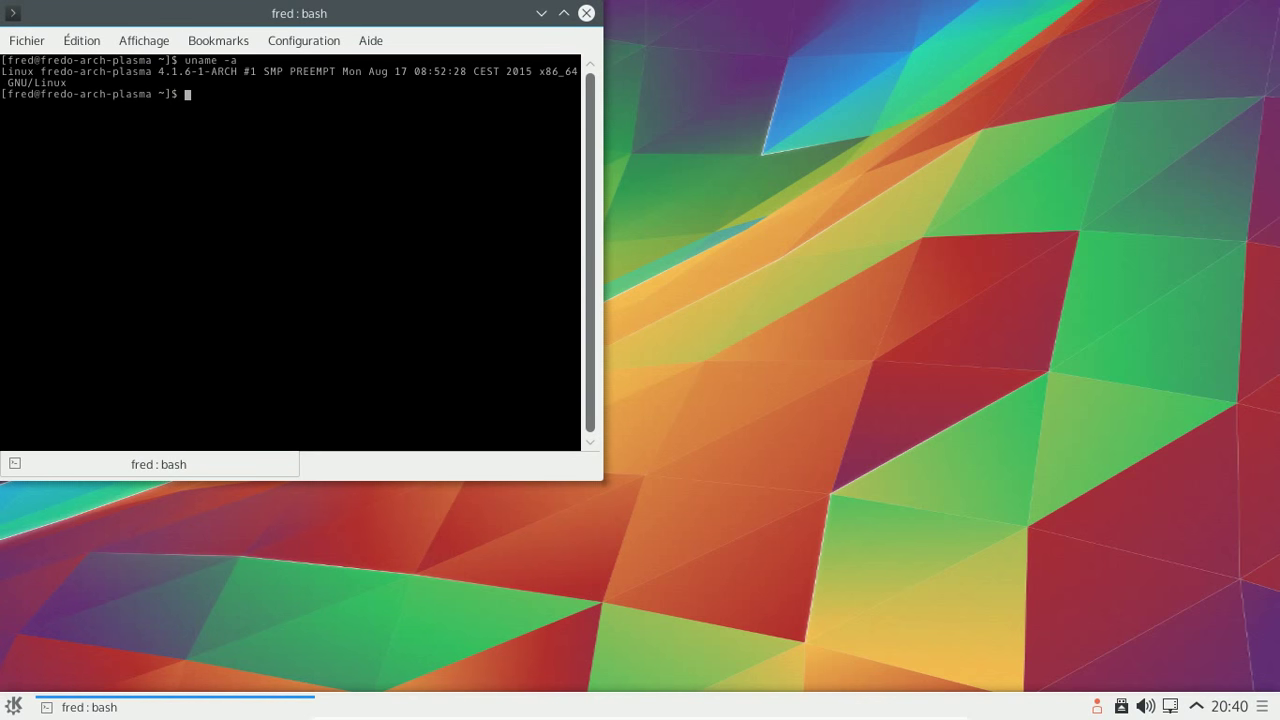
pyautogui.click(587, 14)
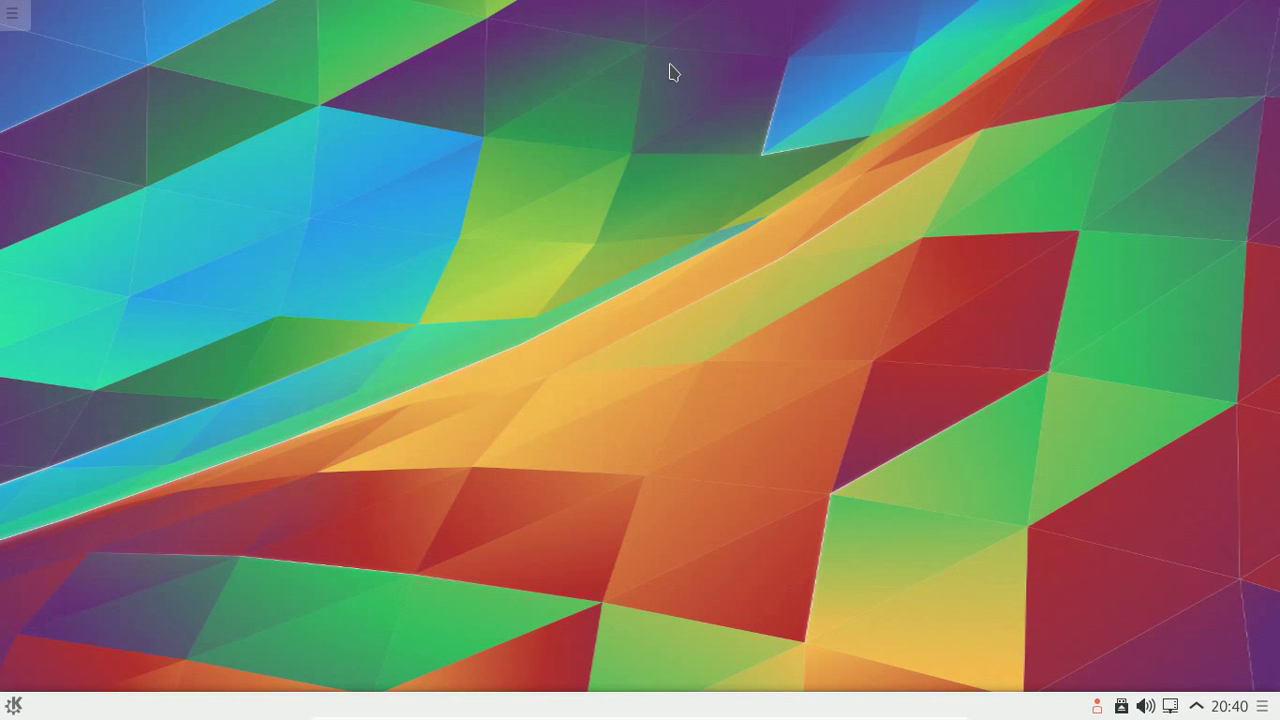
# - Search KRunner for applications matching 'k' and launch K3b from the results
pyautogui.hotkey('alt', 'F2')
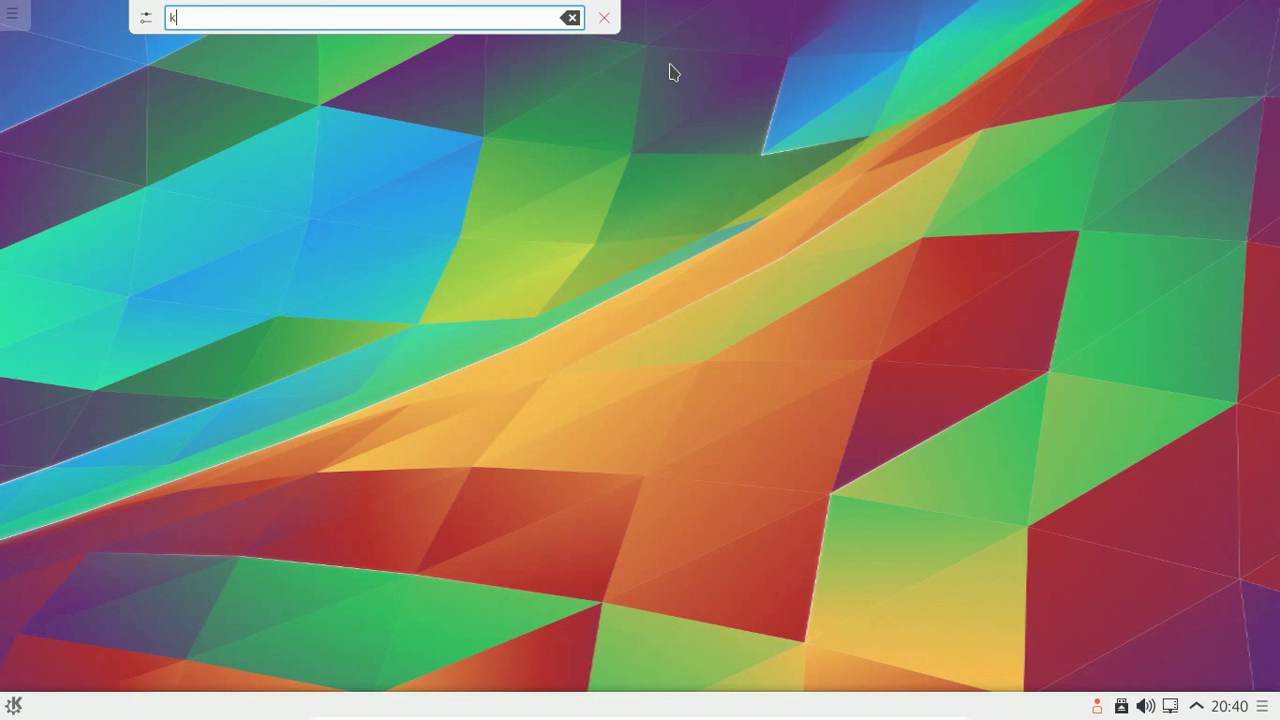
pyautogui.write('kon')
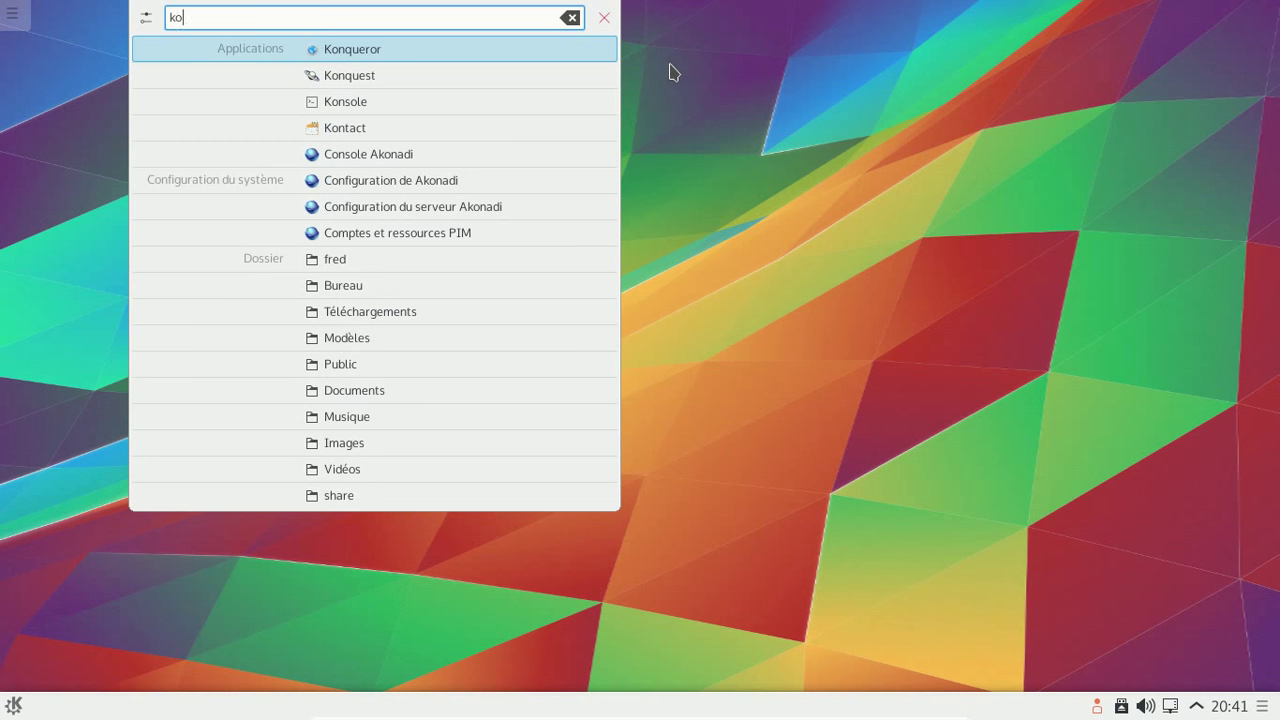
pyautogui.press('BackSpace')
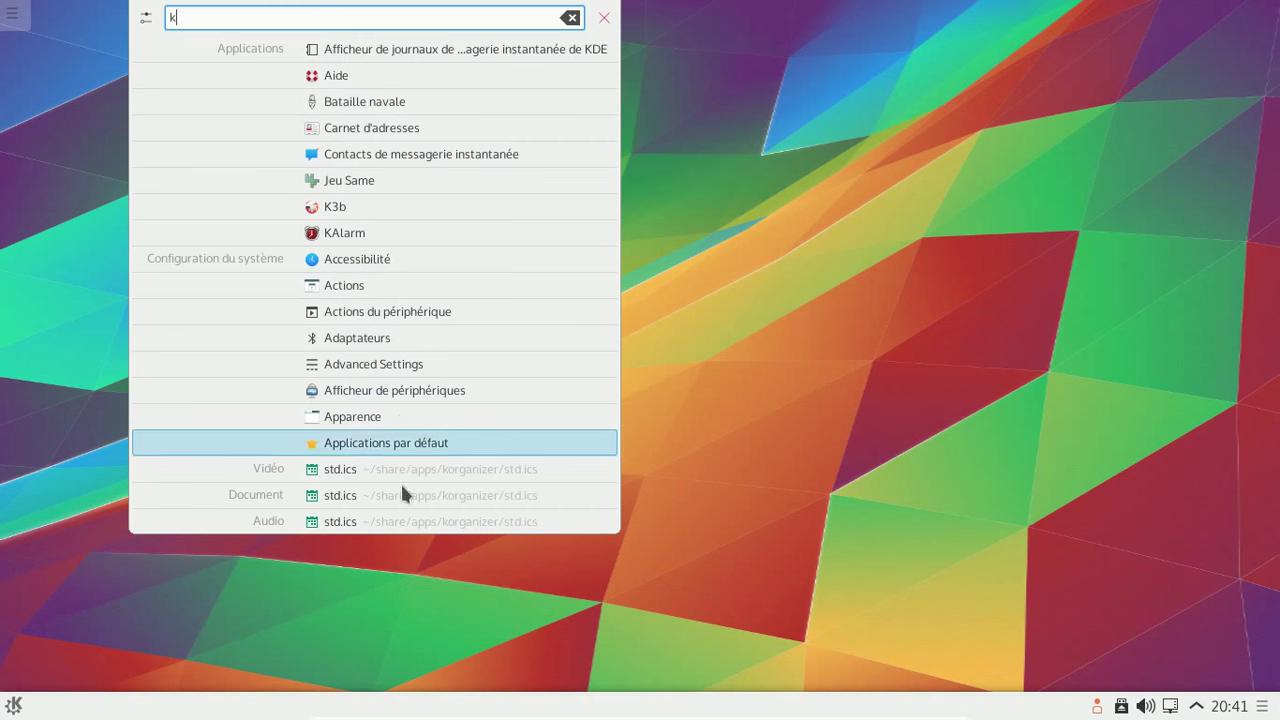
pyautogui.click(365, 212)
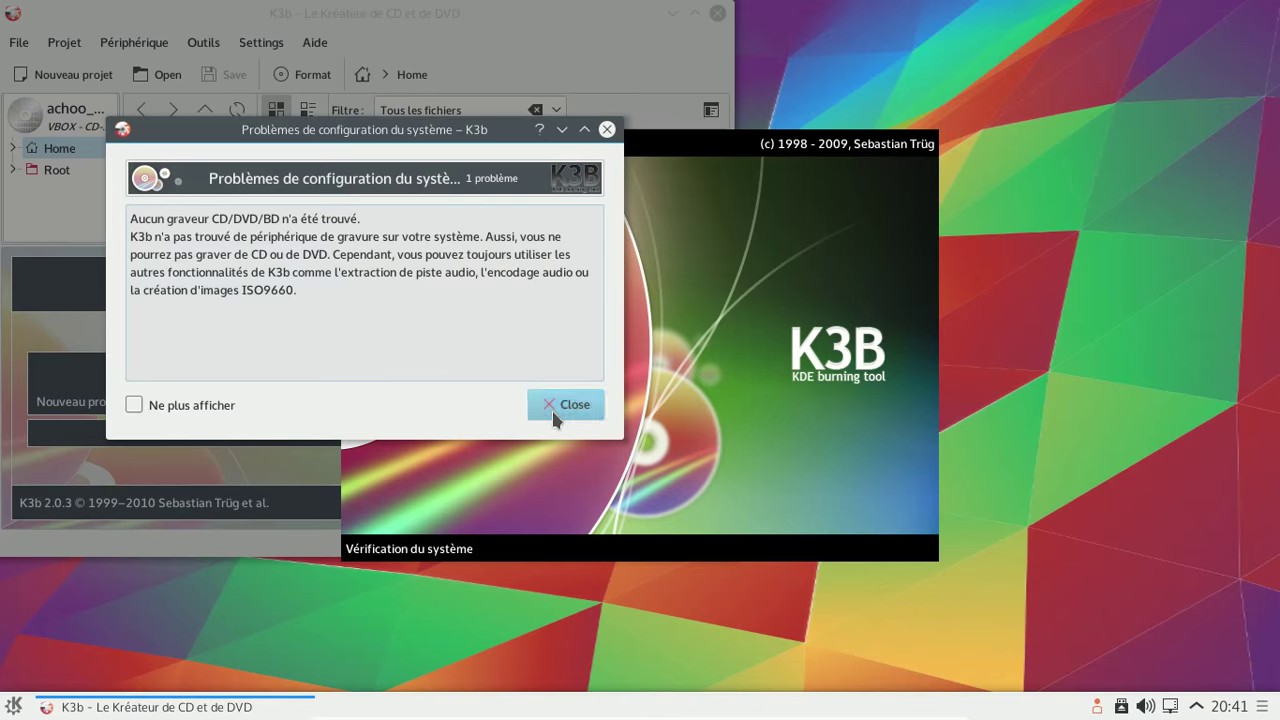
# - Dismiss the missing-burner warning and Tip of the Day, then quit K3b
pyautogui.click(551, 415)
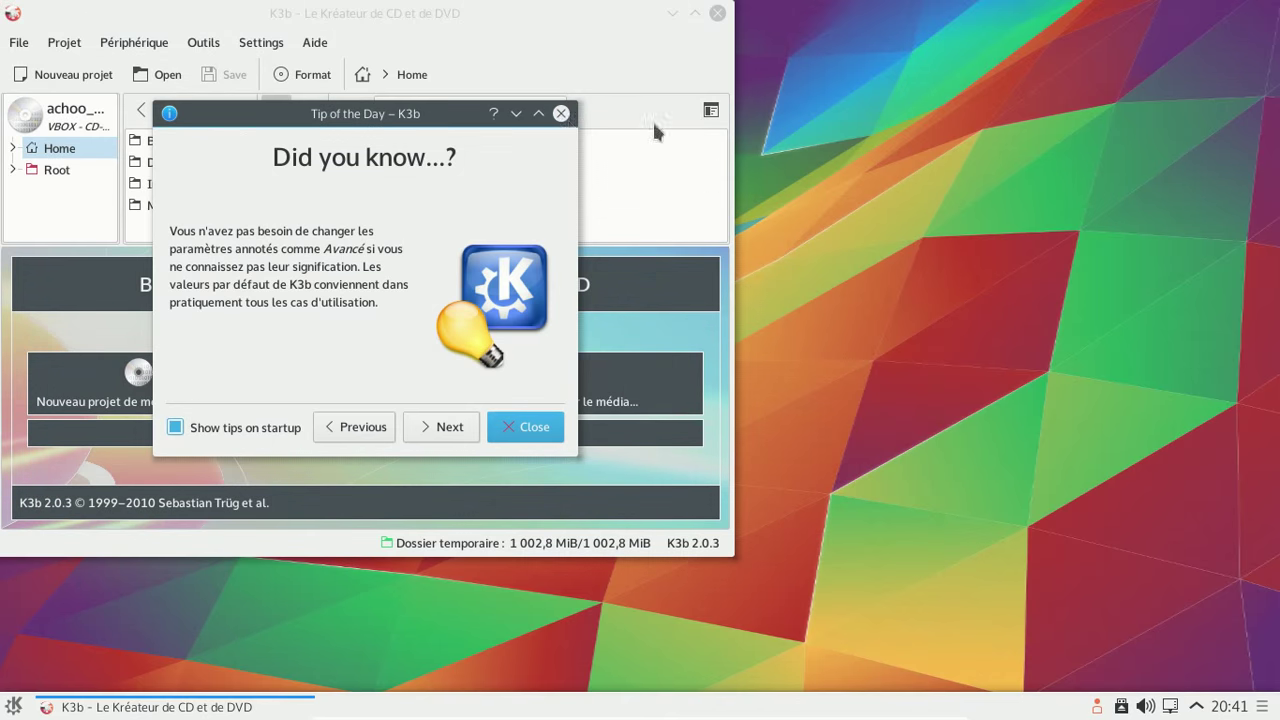
pyautogui.click(562, 114)
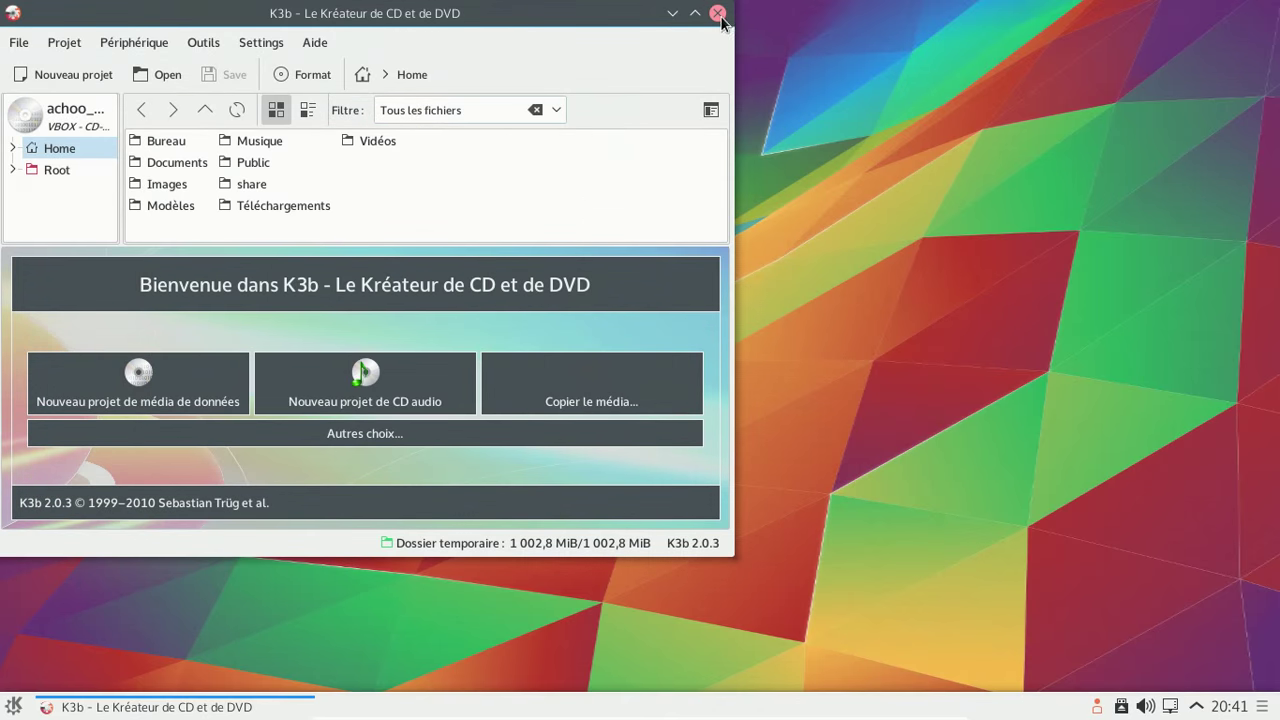
pyautogui.click(718, 13)
# - Briefly open and close the launcher, the notifications panel and the panel configuration
pyautogui.click(16, 706)
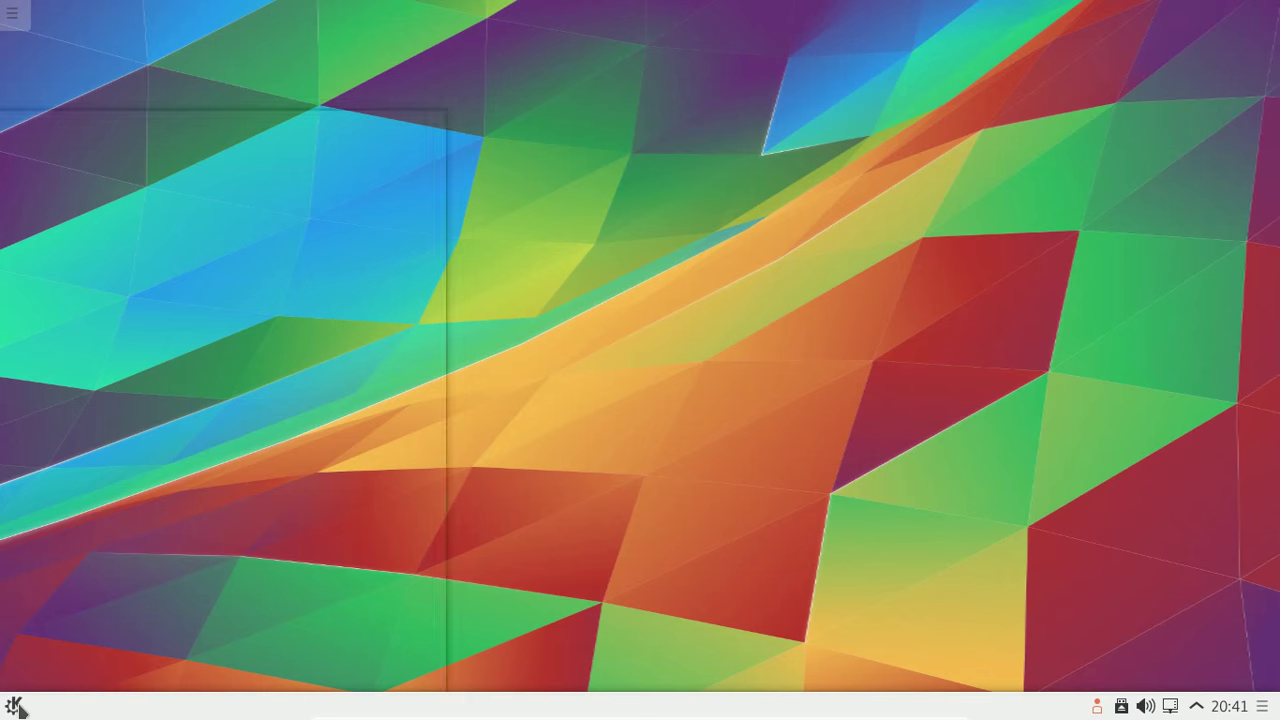
pyautogui.click(906, 590)
pyautogui.click(1197, 706)
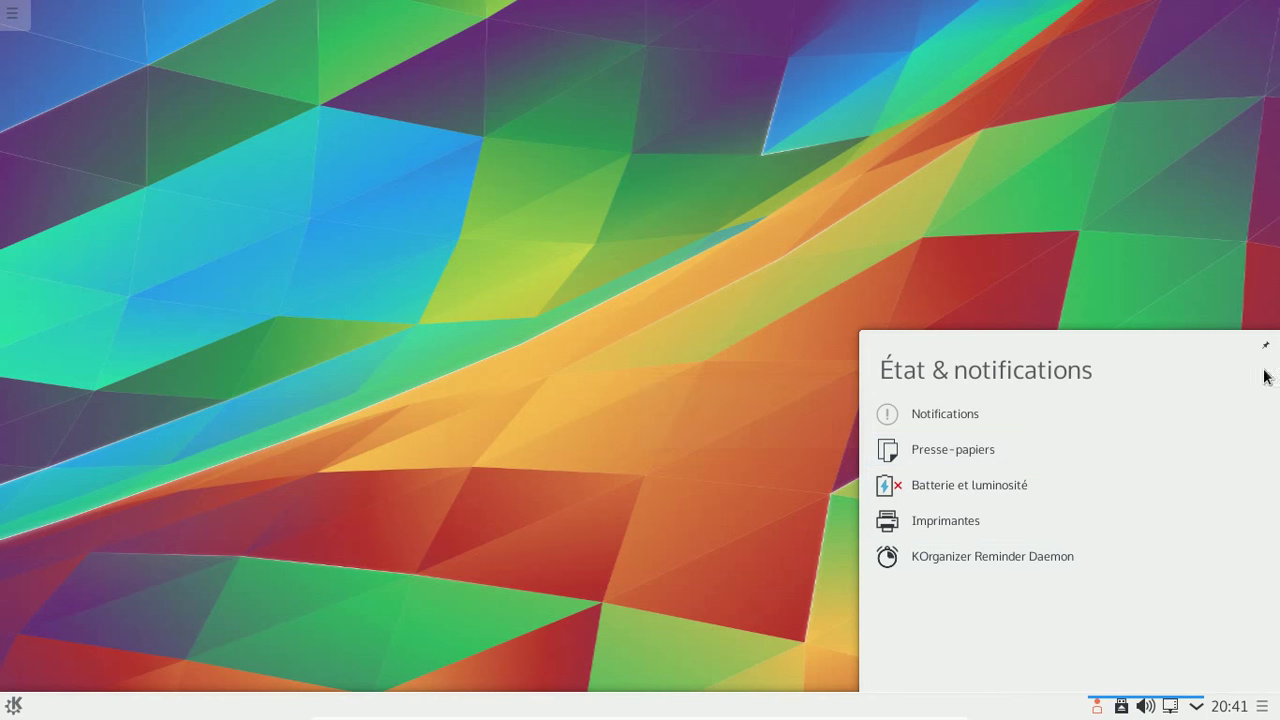
pyautogui.click(1197, 706)
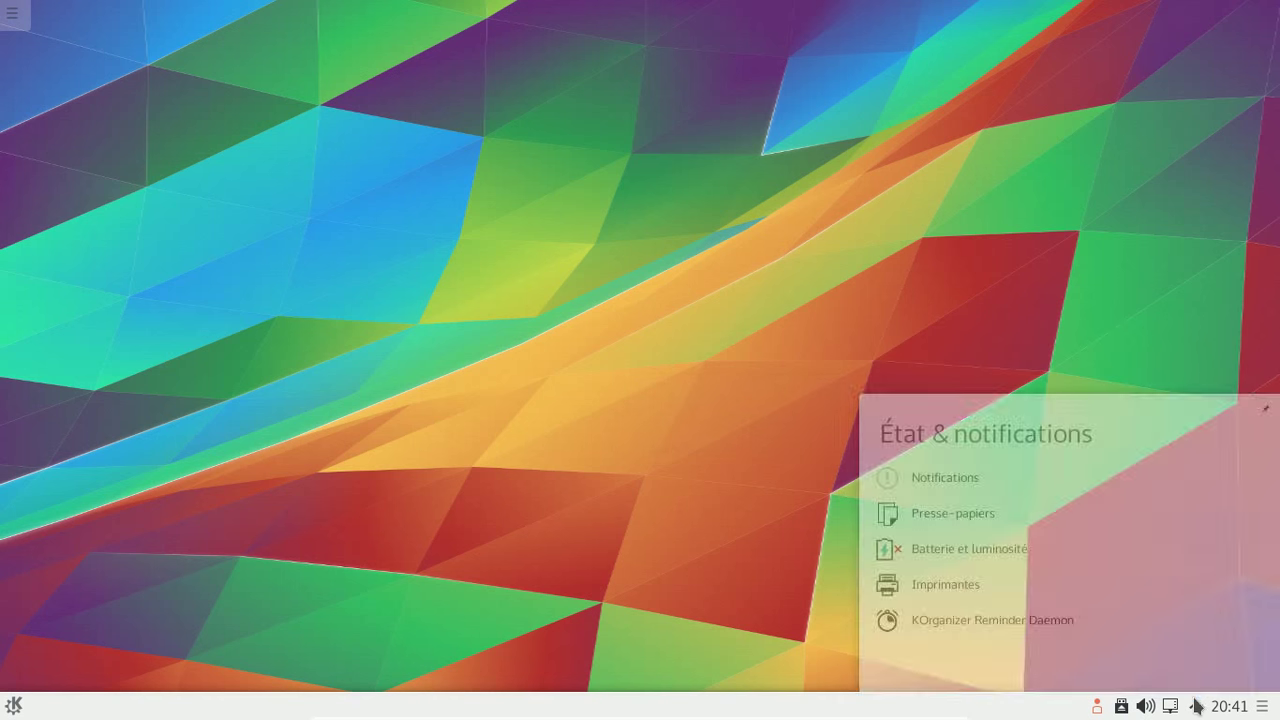
pyautogui.click(1263, 706)
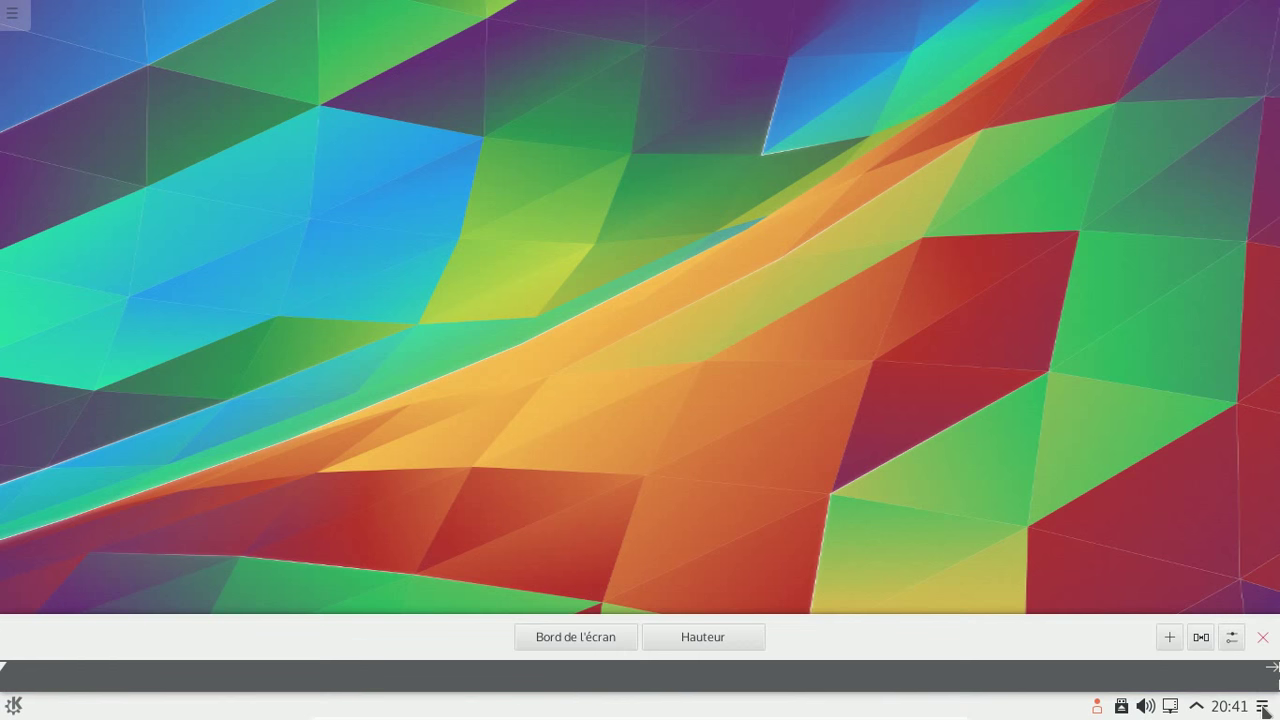
pyautogui.click(1263, 637)
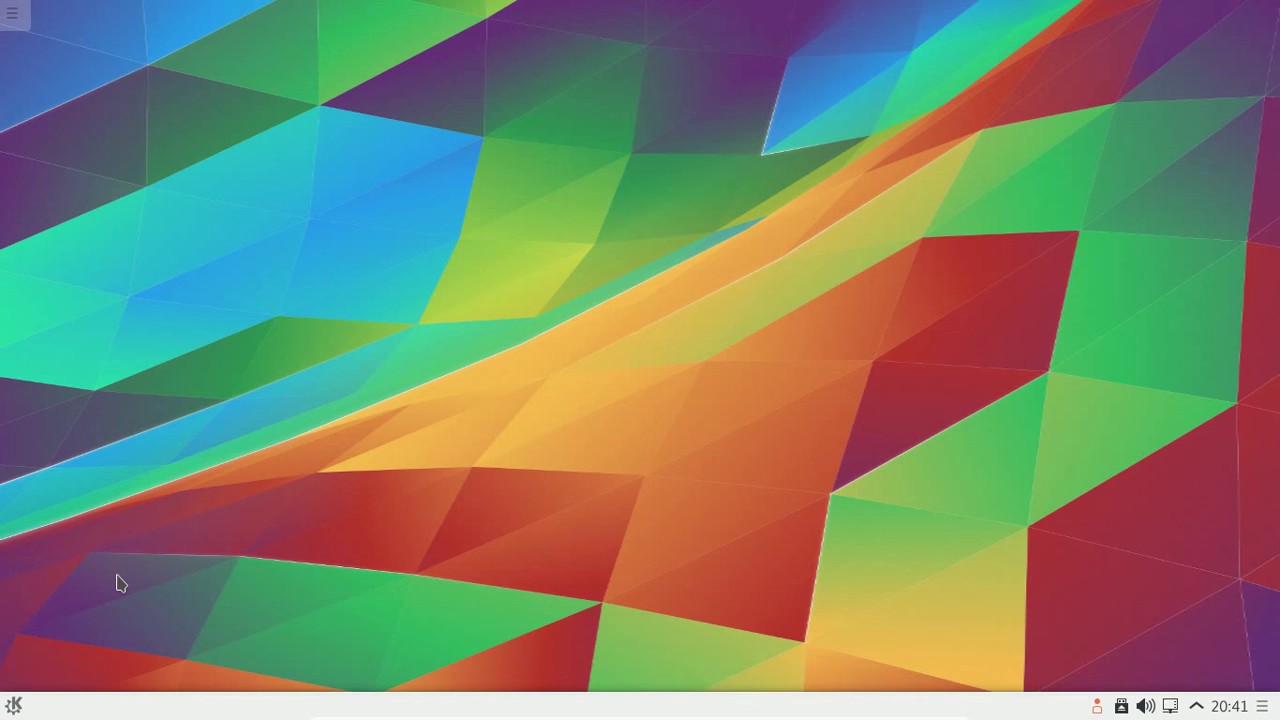
# - In the Kickoff menu, scroll Applications and view the Historique, Ordinateur and Quitter tabs
pyautogui.click(14, 706)
pyautogui.moveTo(246, 686)
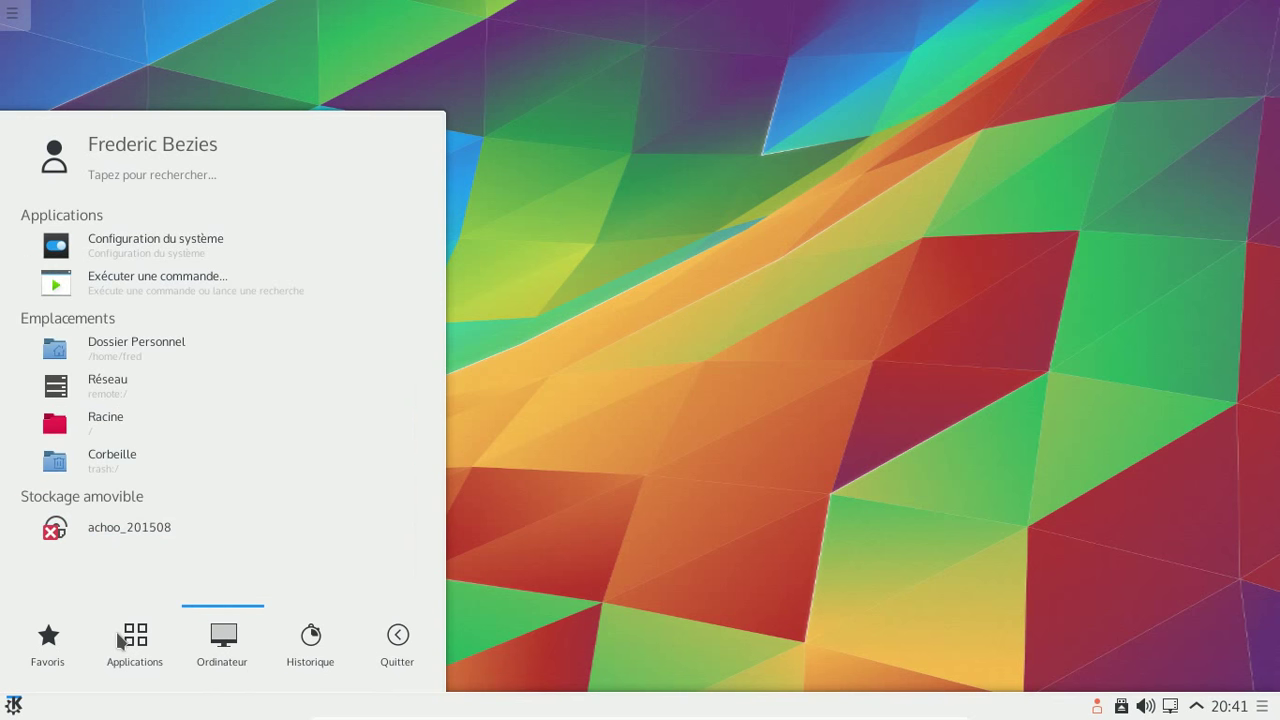
pyautogui.moveTo(117, 640)
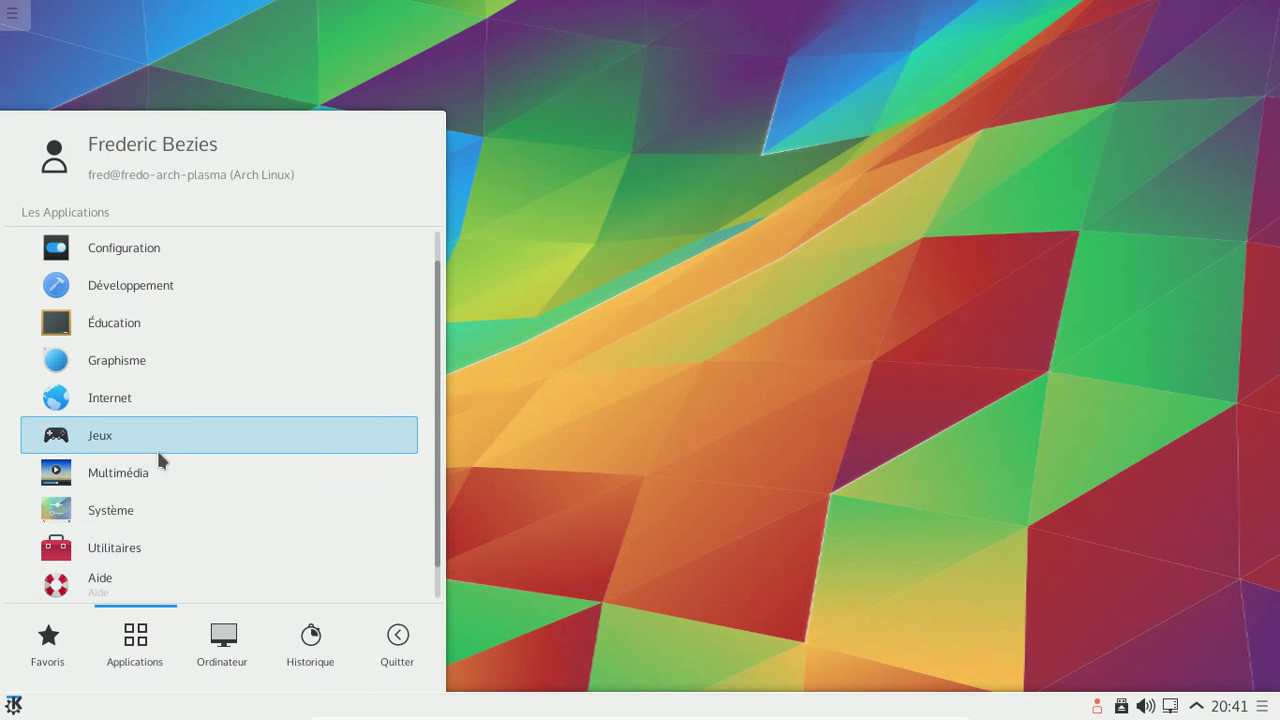
pyautogui.scroll(2, 230, 280)
pyautogui.scroll(-3, 198, 227)
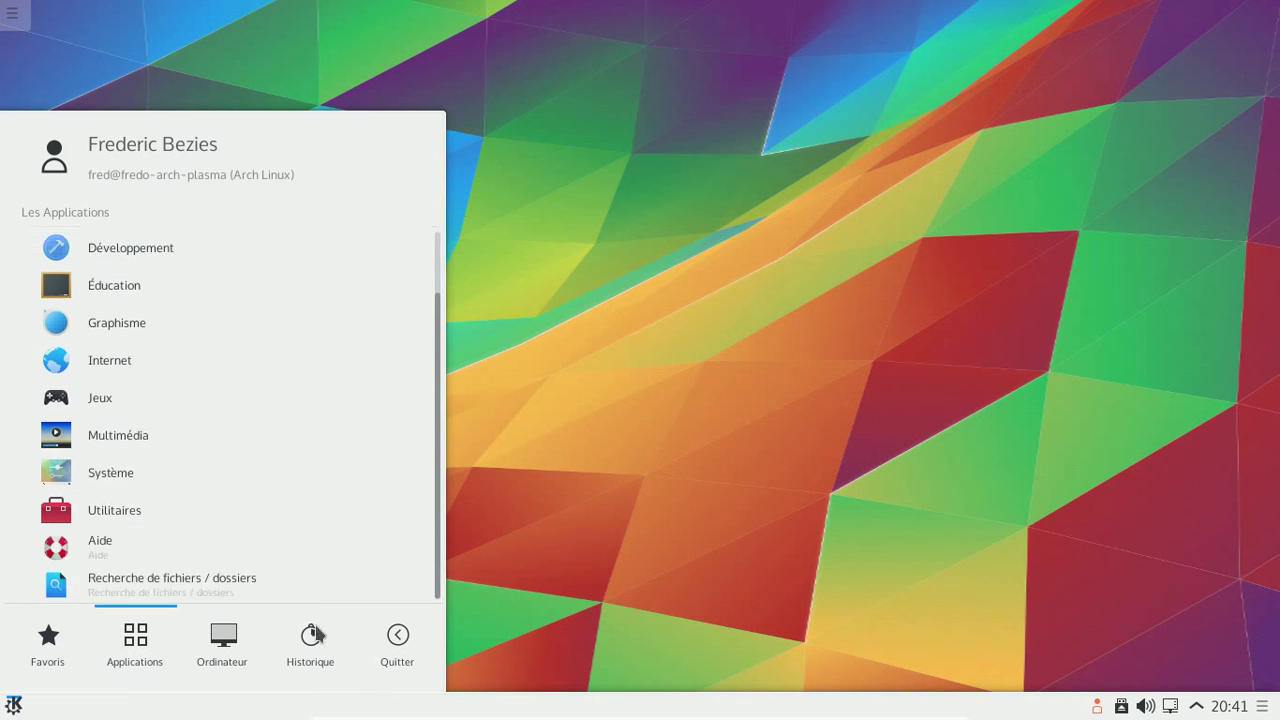
pyautogui.click(333, 655)
pyautogui.click(218, 645)
pyautogui.click(398, 645)
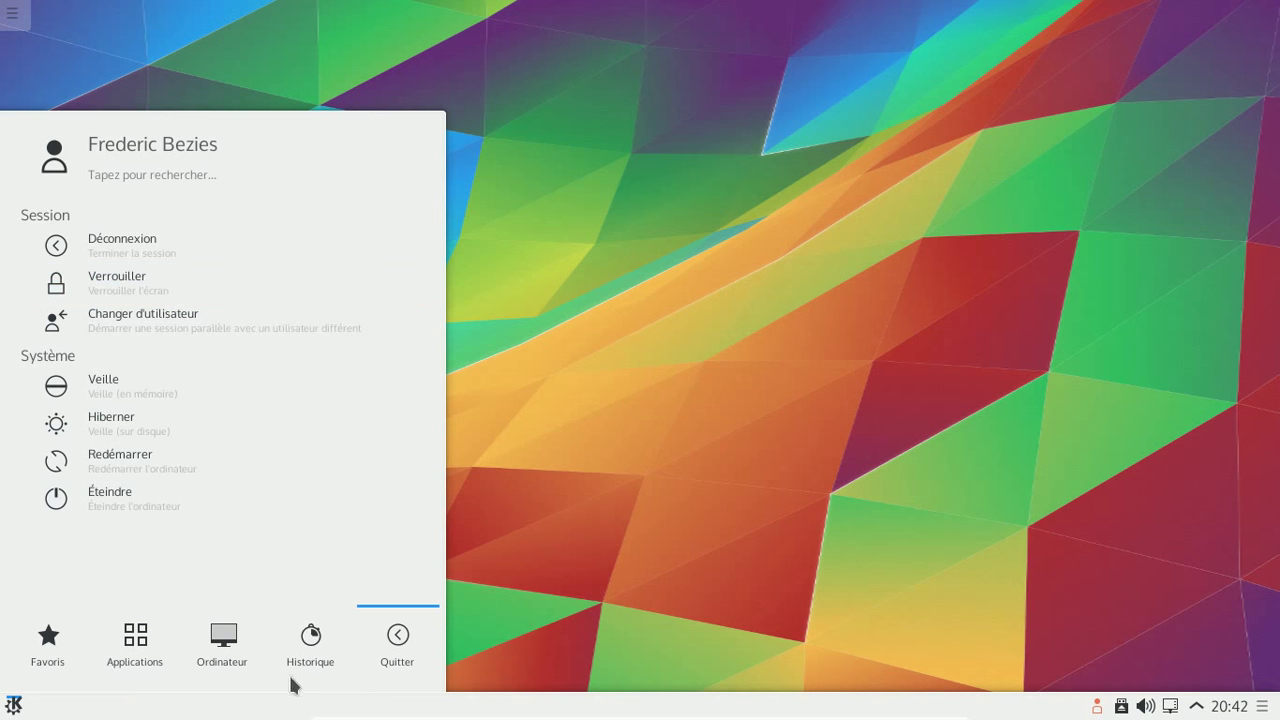
# - Launch Configuration du système, maximize it, then restore and reposition the window
pyautogui.moveTo(48, 651)
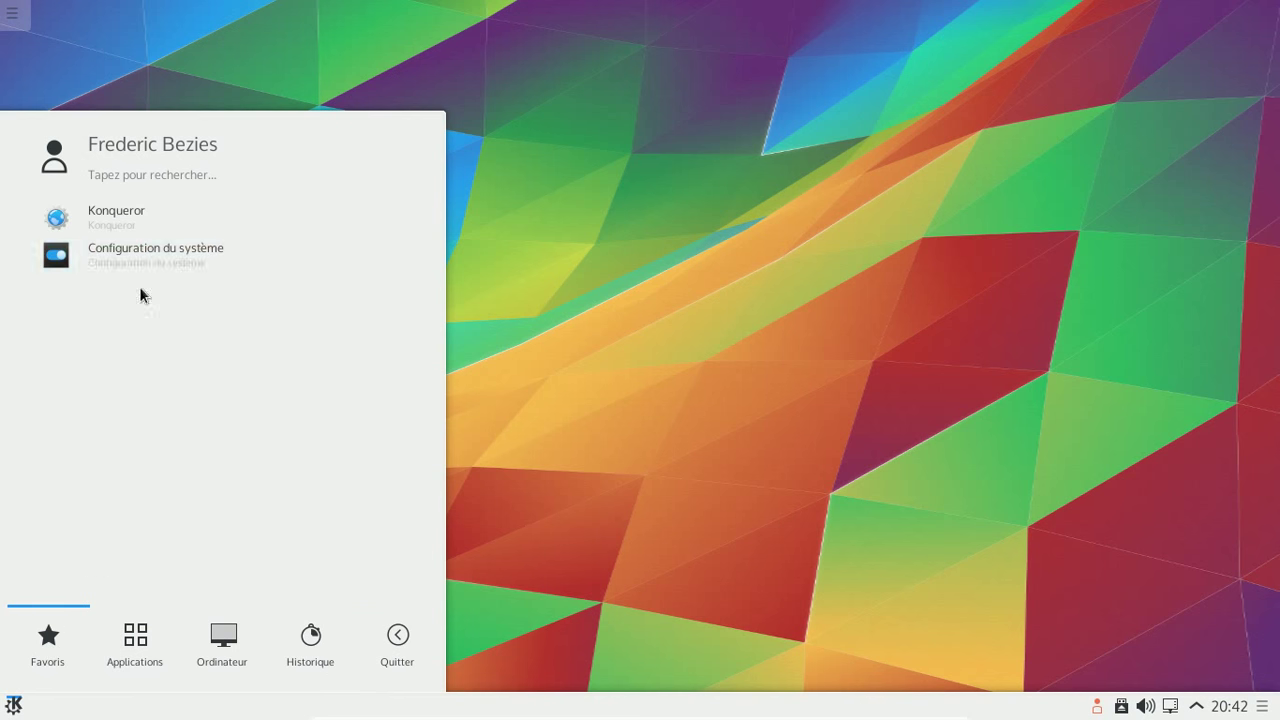
pyautogui.click(133, 258)
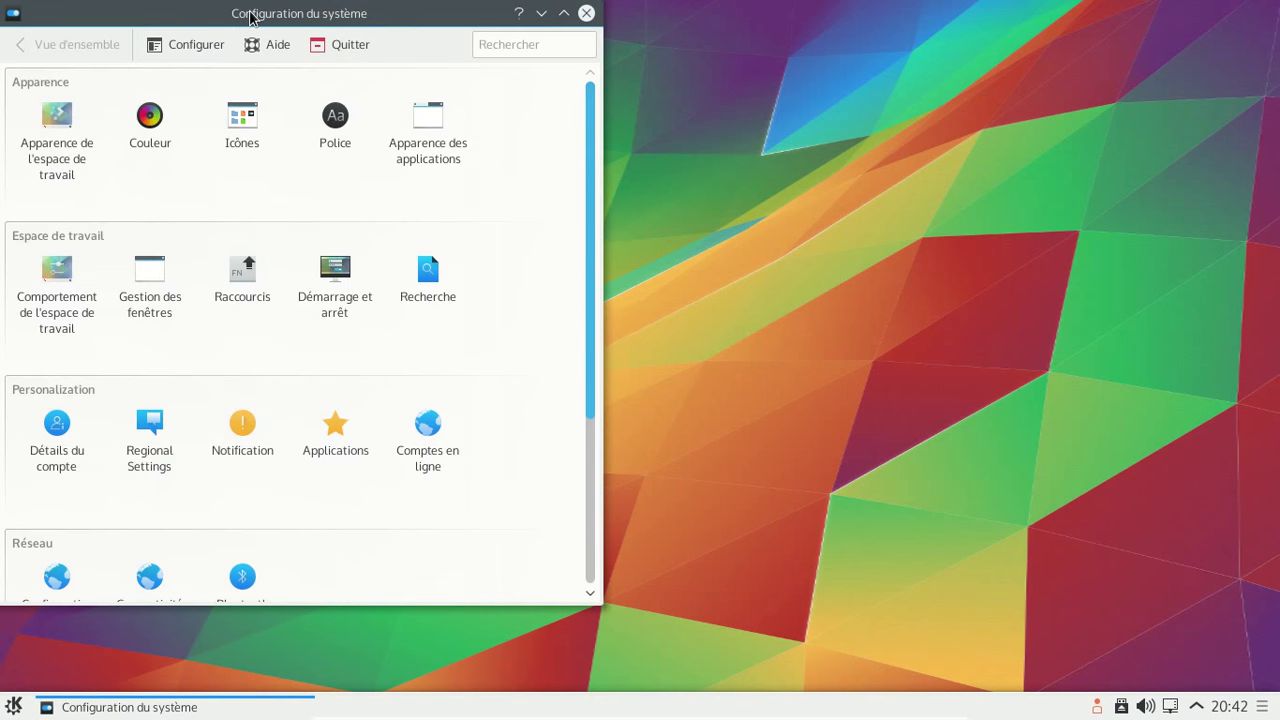
pyautogui.moveTo(250, 17); pyautogui.dragTo(627, 12)
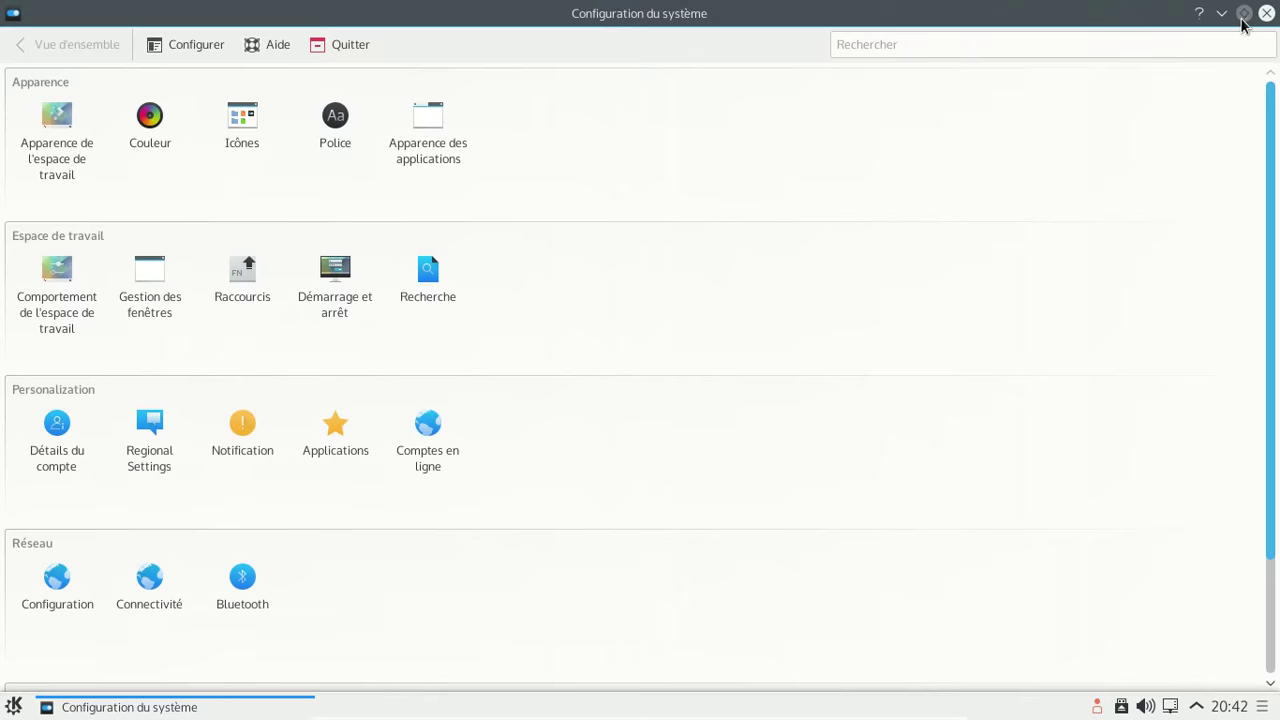
pyautogui.click(1244, 13)
pyautogui.moveTo(325, 23); pyautogui.dragTo(770, 32)
pyautogui.scroll(-3, 954, 243)
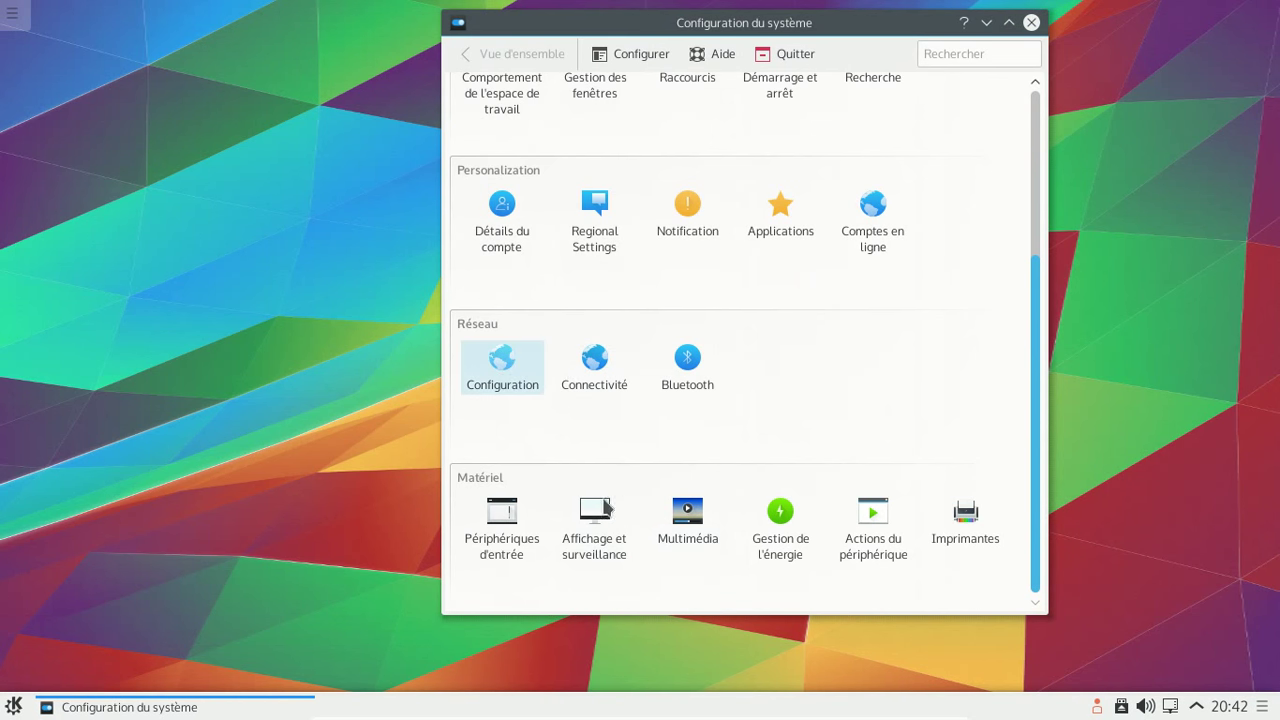
# - Browse Détails du compte, viewing the new-user form and the existing user, then return to overview
pyautogui.click(500, 236)
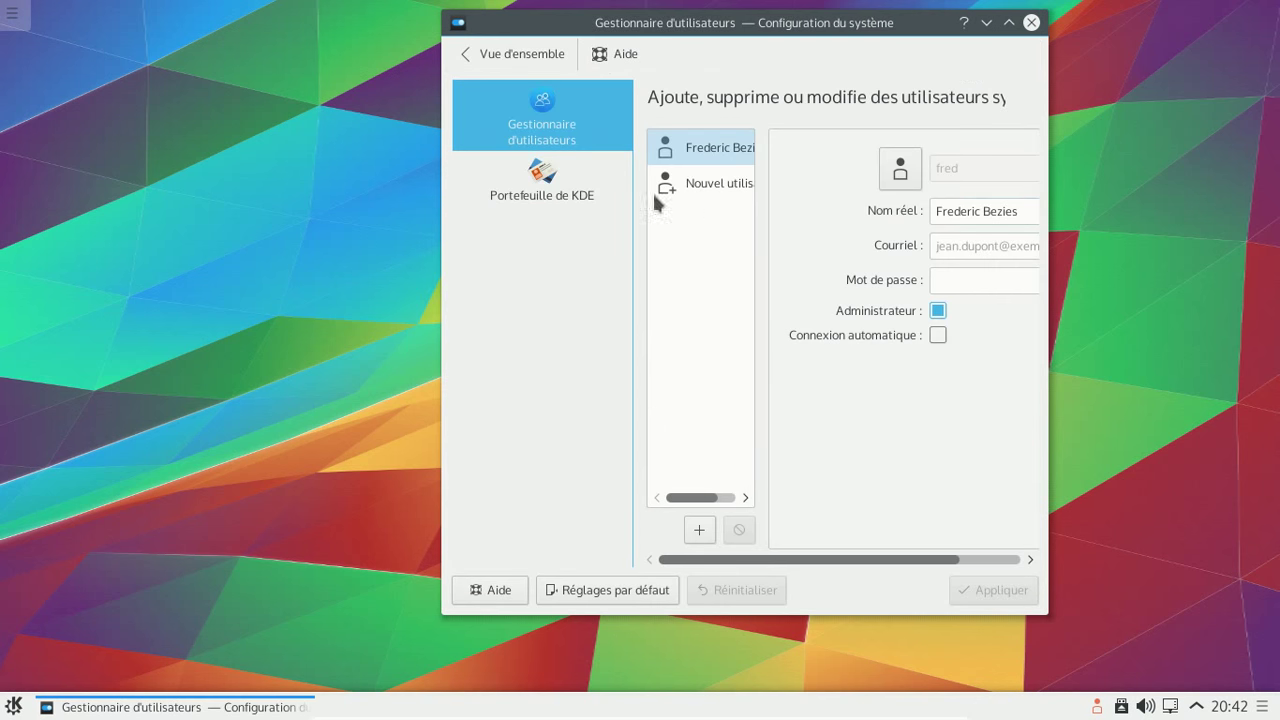
pyautogui.moveTo(440, 209); pyautogui.dragTo(192, 251)
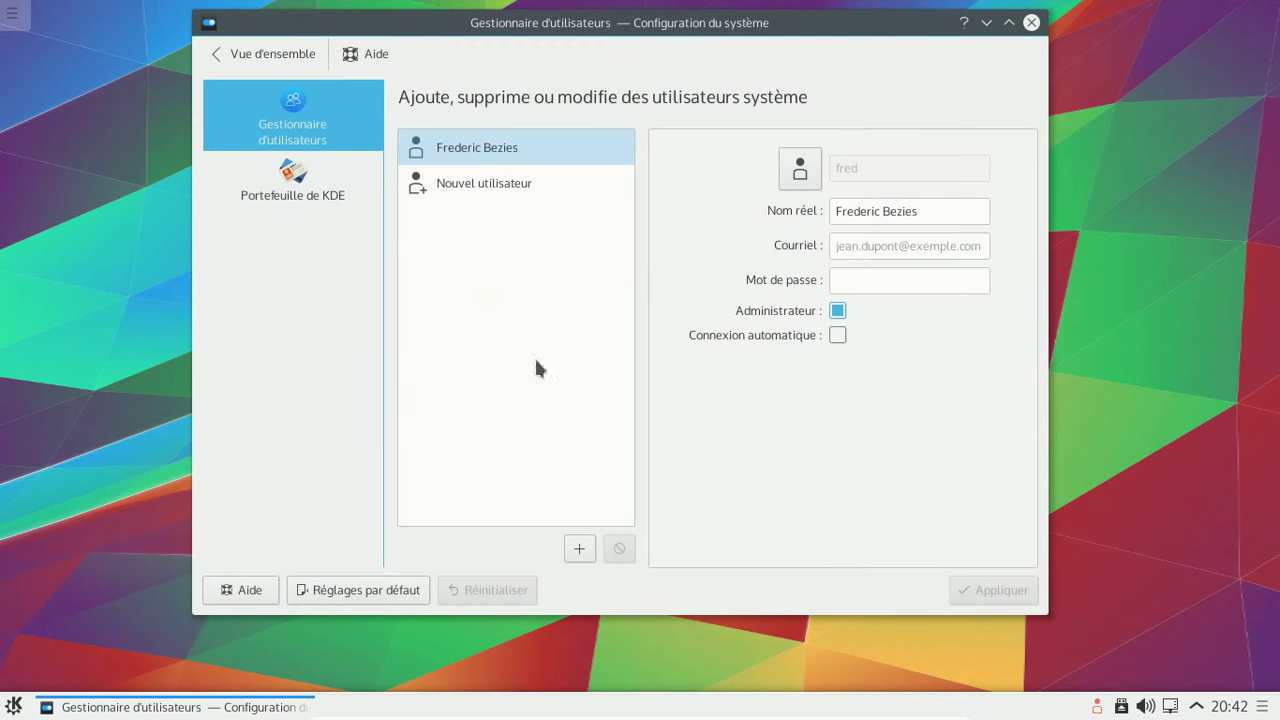
pyautogui.click(453, 183)
pyautogui.click(449, 163)
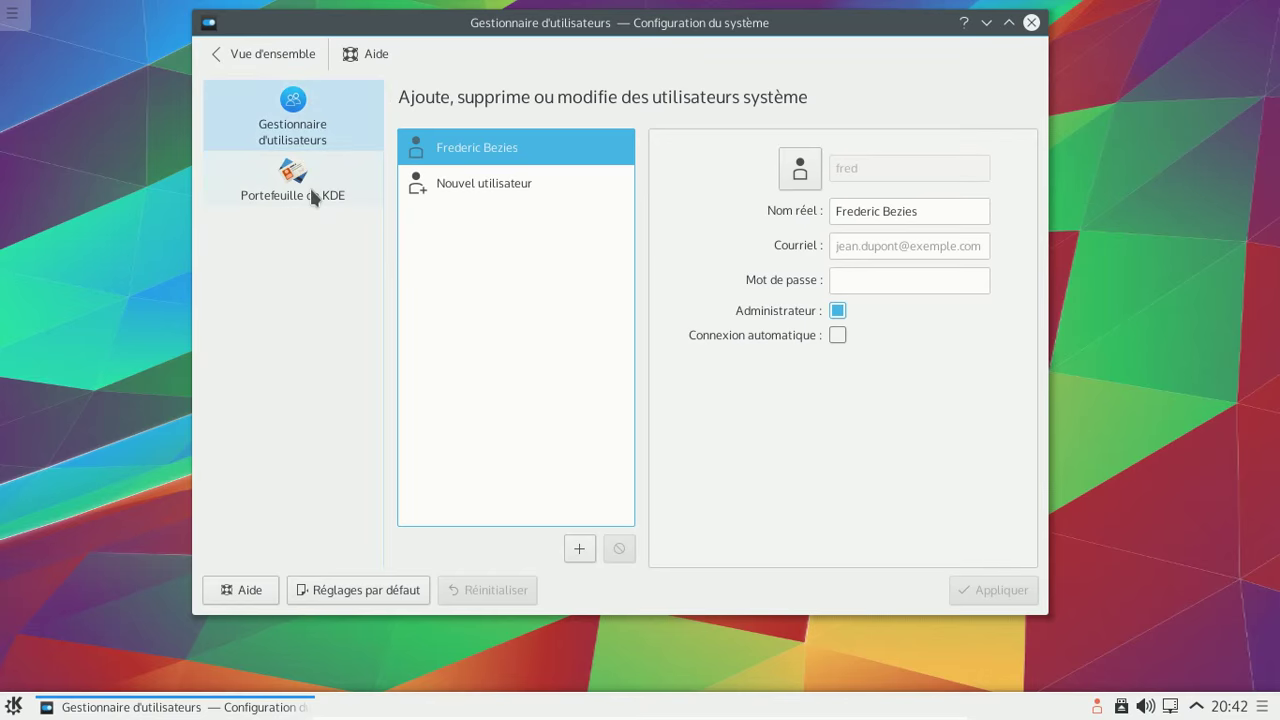
pyautogui.click(218, 51)
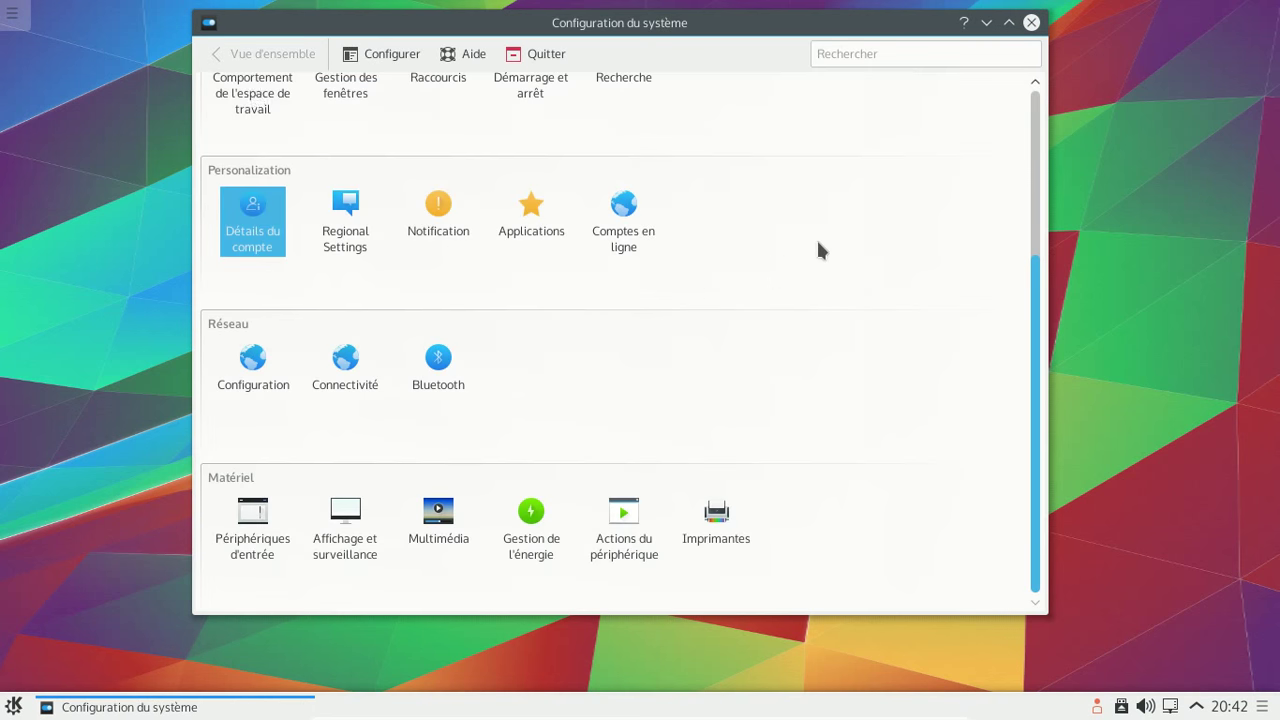
# - Review Regional Settings' Formats, spell-check and date/time pages, then close System Settings
pyautogui.scroll(3, 816, 250)
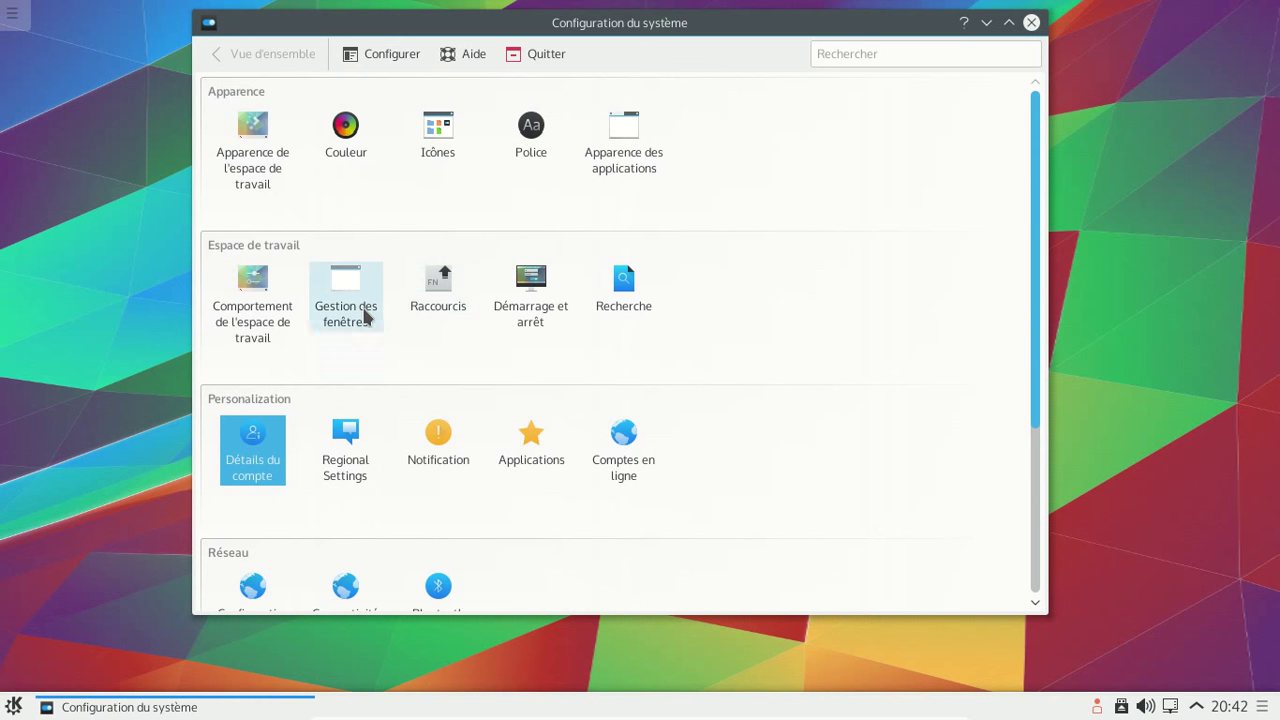
pyautogui.moveTo(365, 316)
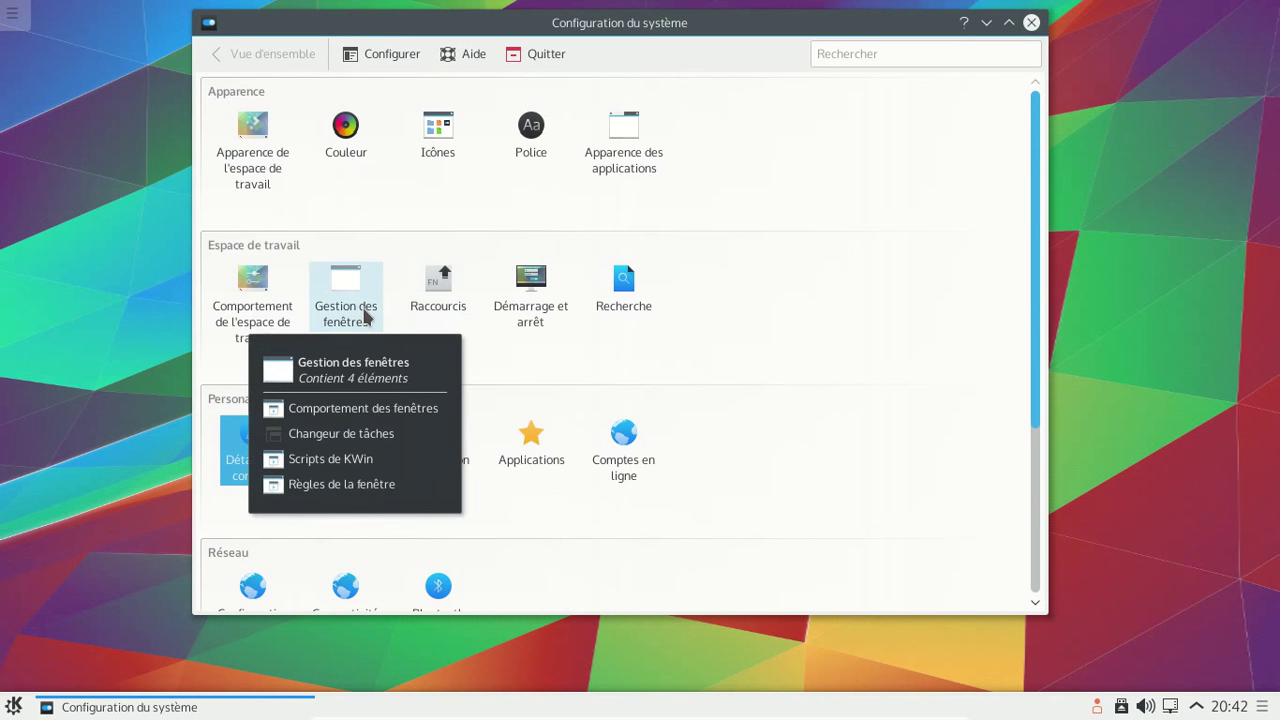
pyautogui.scroll(-1, 860, 345)
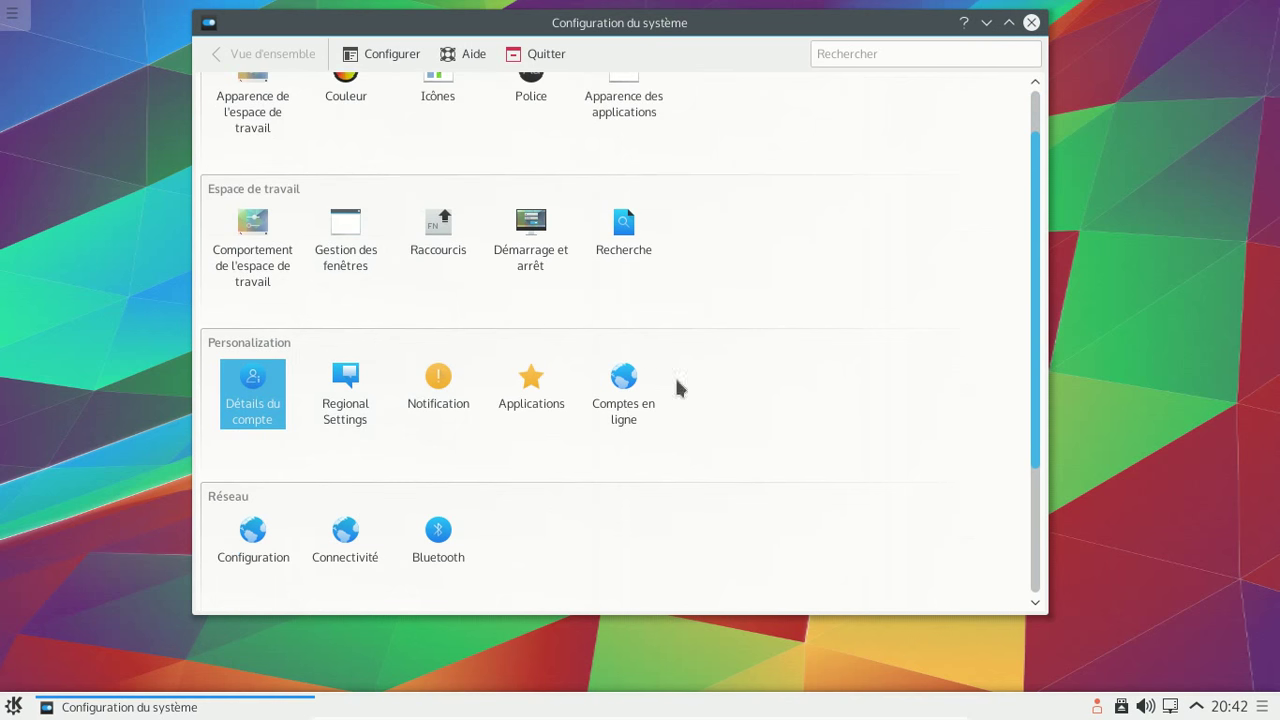
pyautogui.moveTo(537, 400)
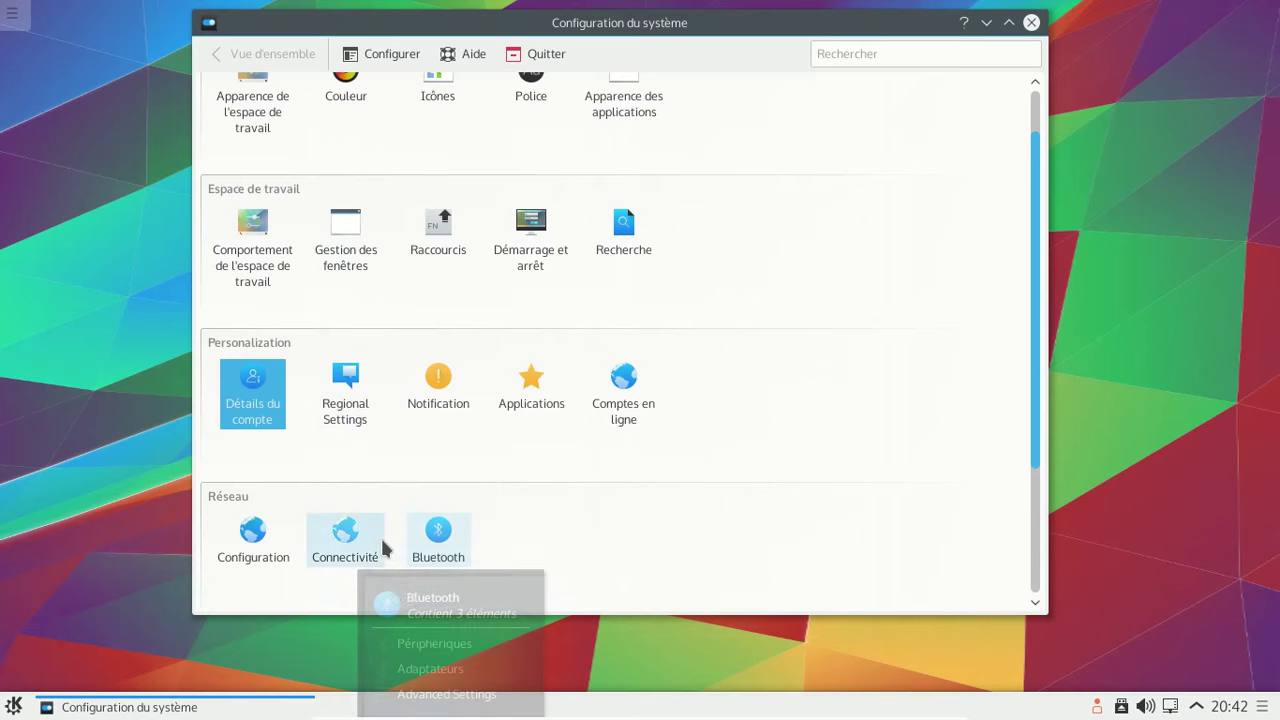
pyautogui.moveTo(283, 561)
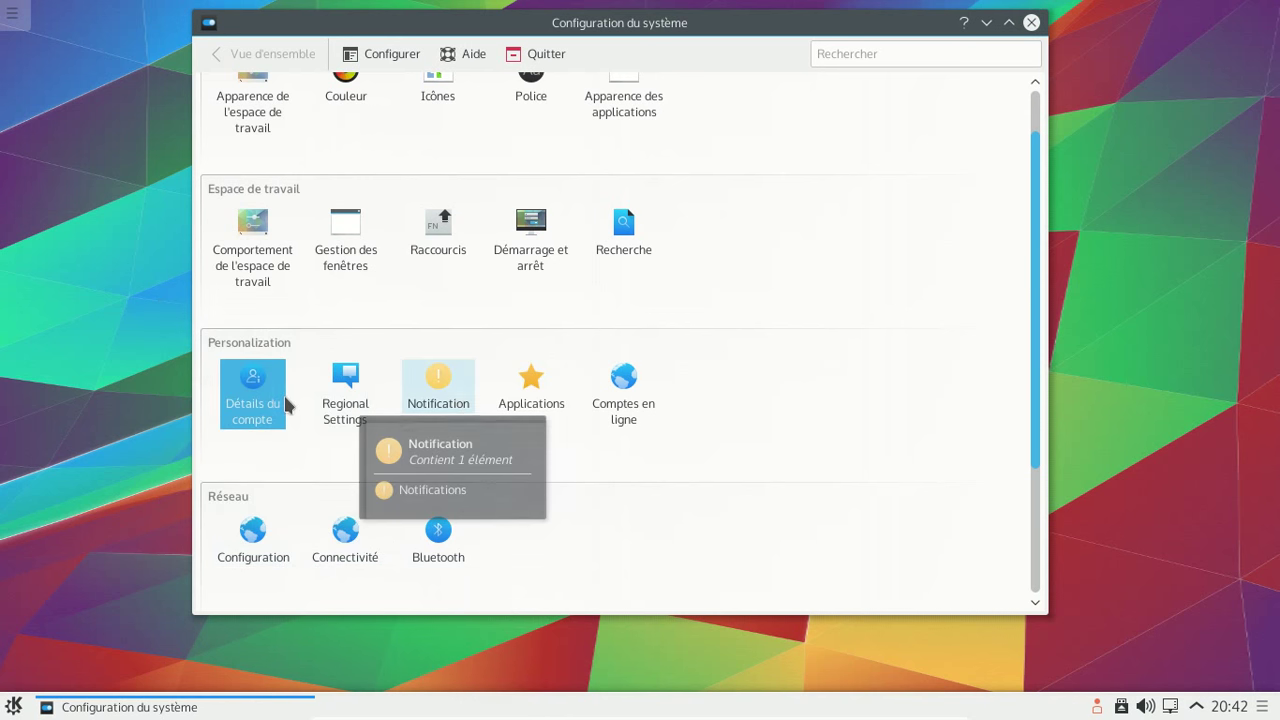
pyautogui.click(350, 391)
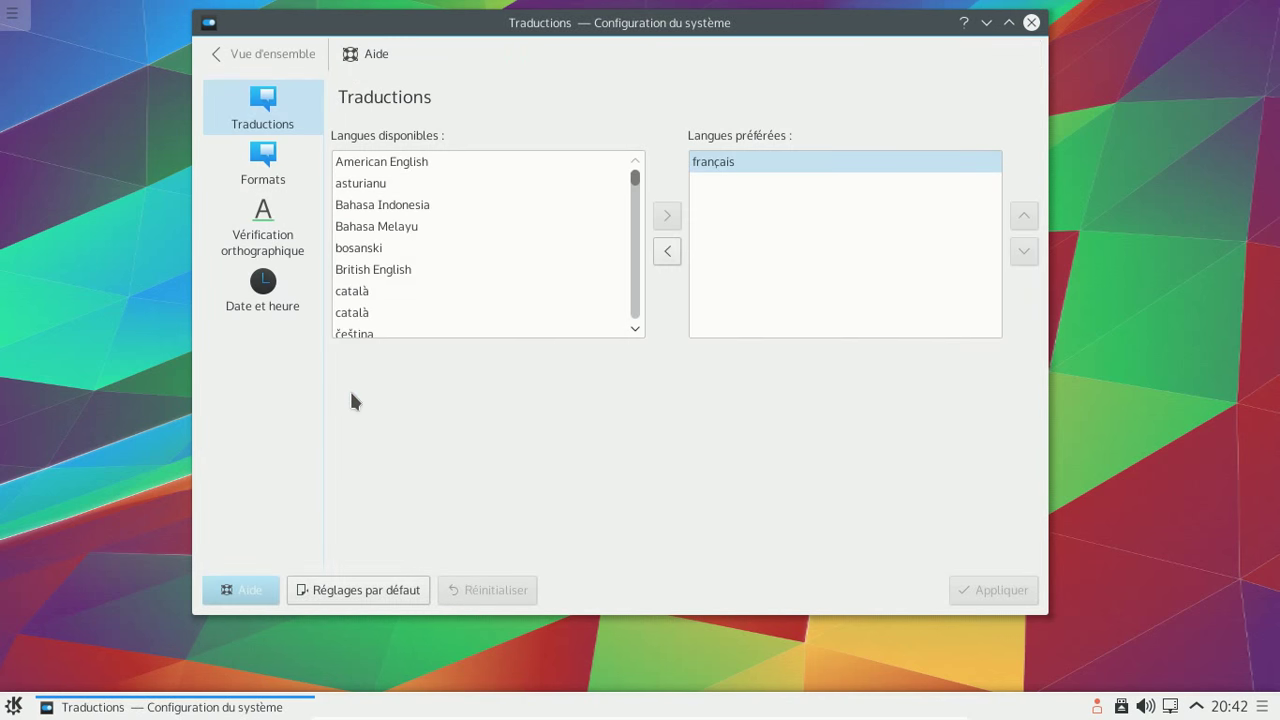
pyautogui.click(273, 167)
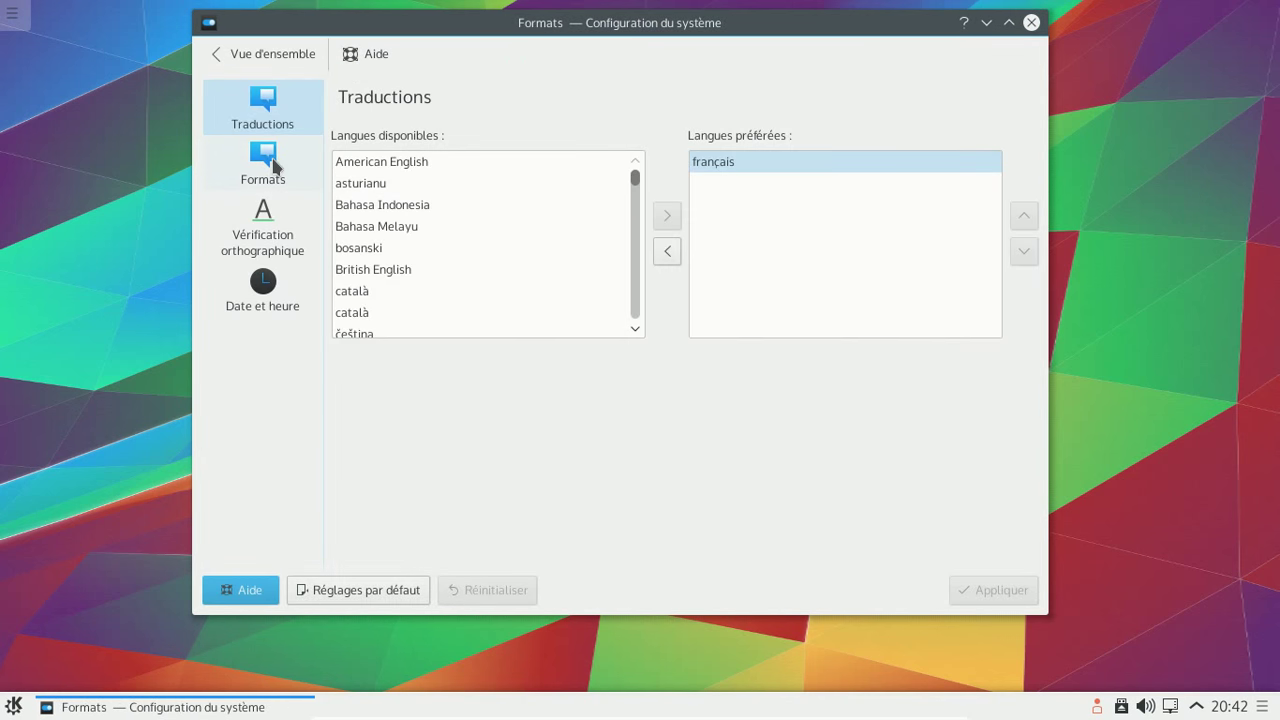
pyautogui.click(279, 226)
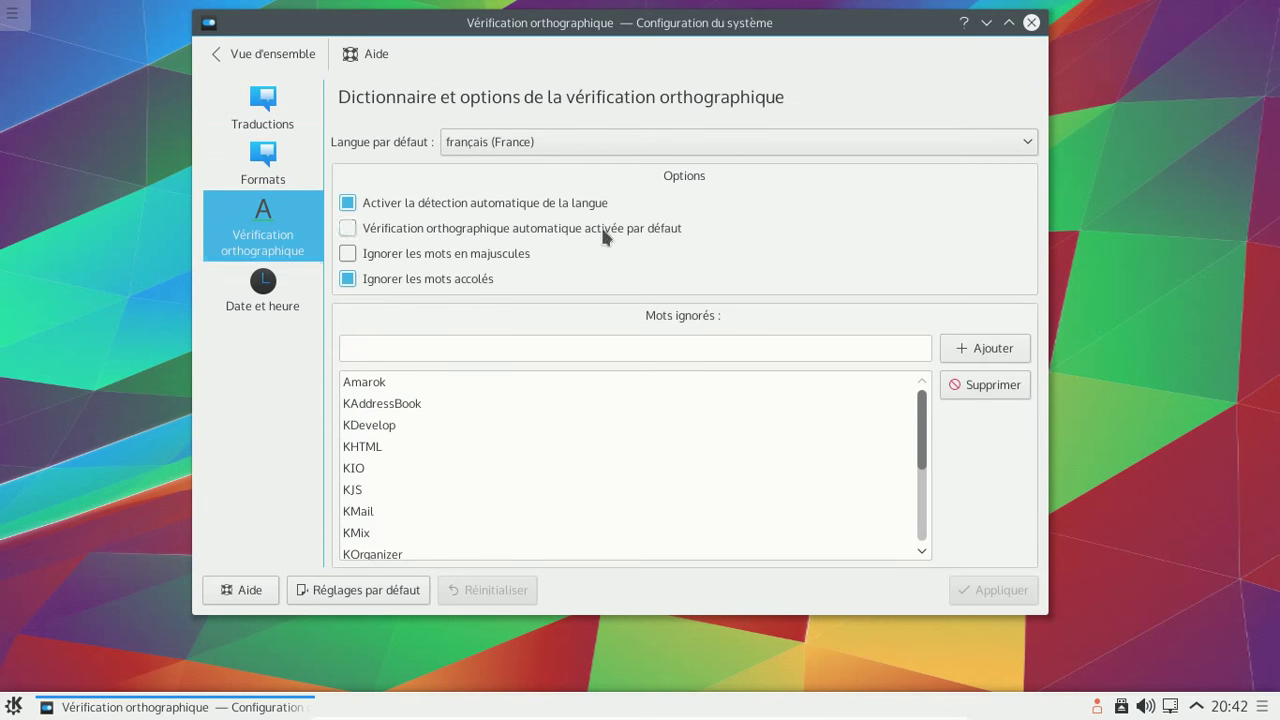
pyautogui.click(256, 298)
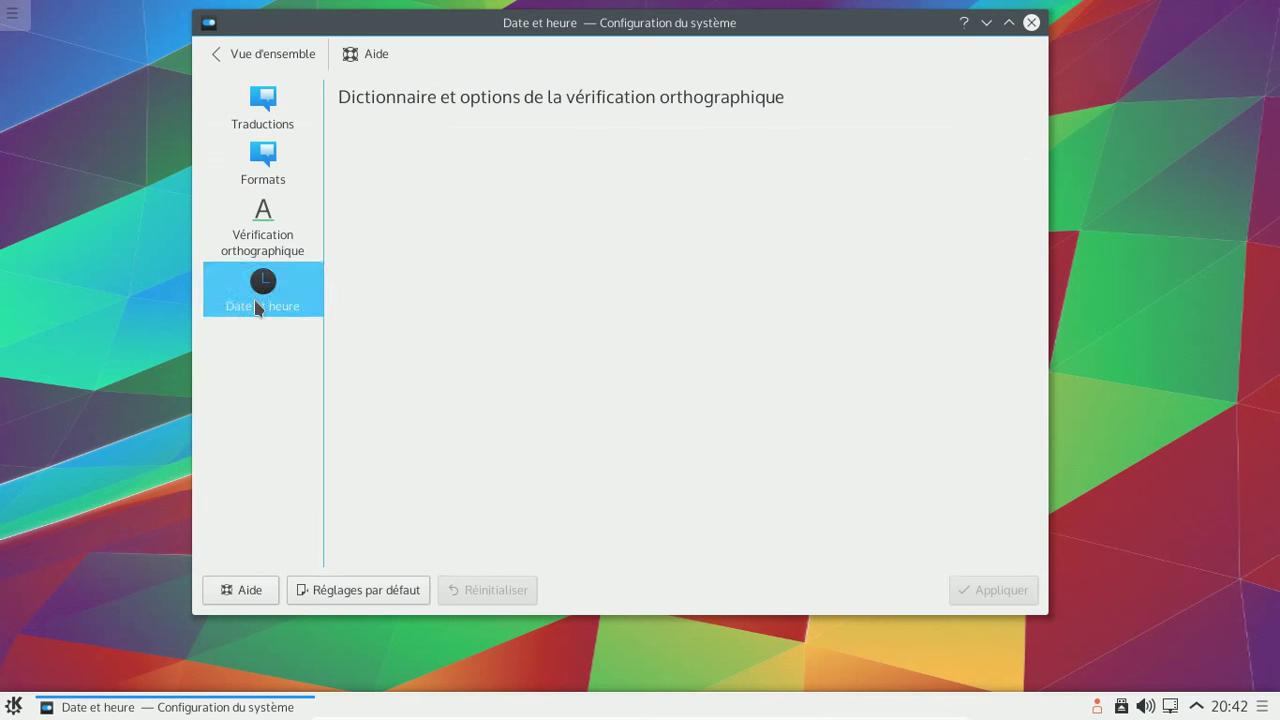
pyautogui.click(265, 54)
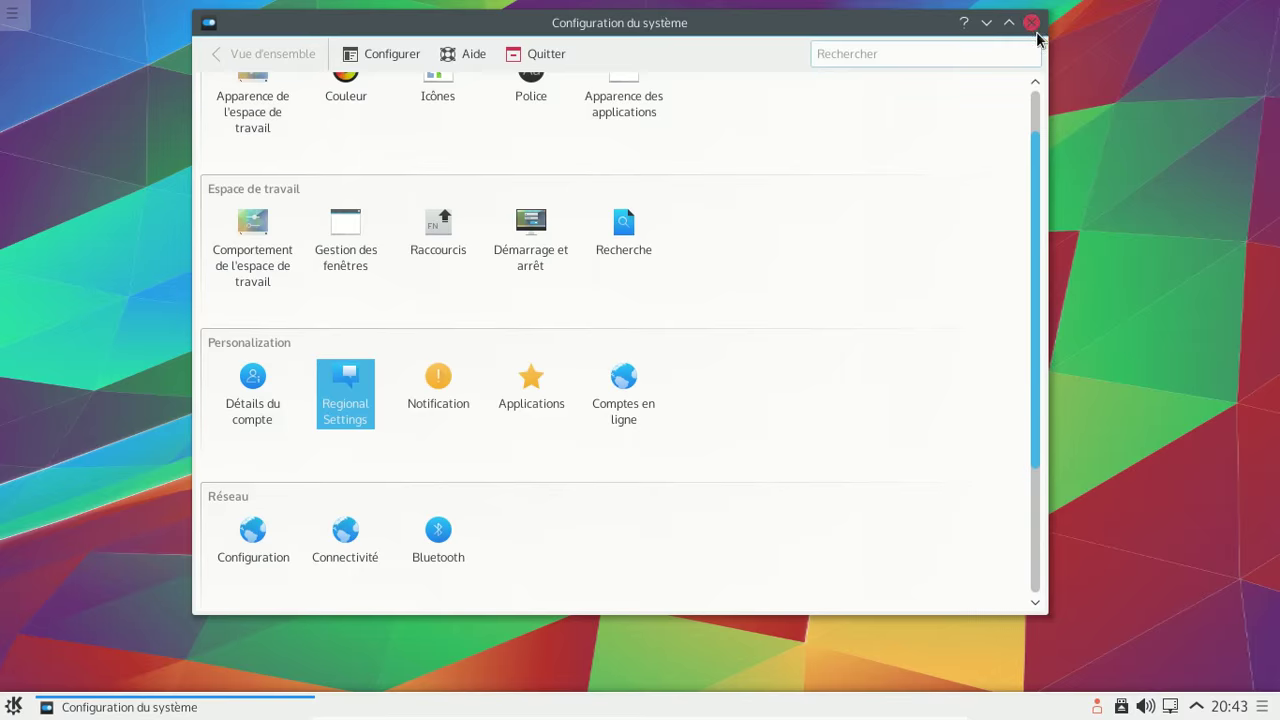
pyautogui.click(1031, 23)
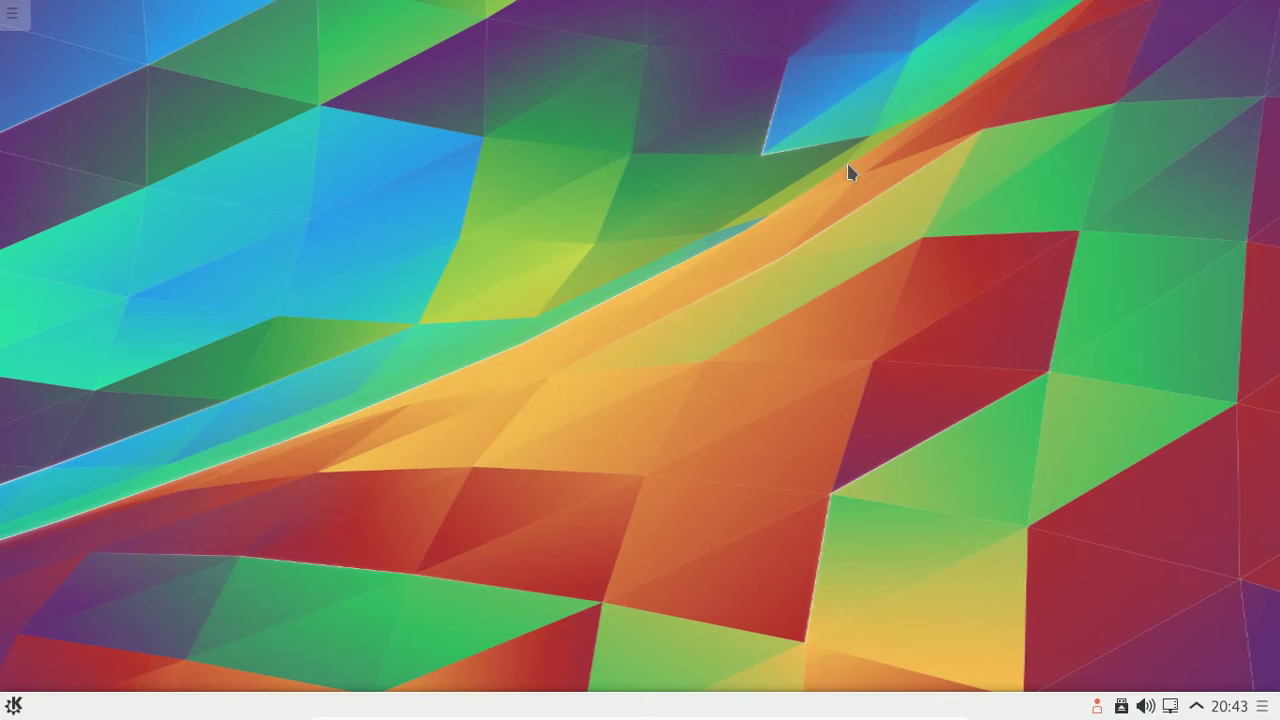
# - Start logging out from the desktop toolbox, then cancel the logout
pyautogui.click(6, 20)
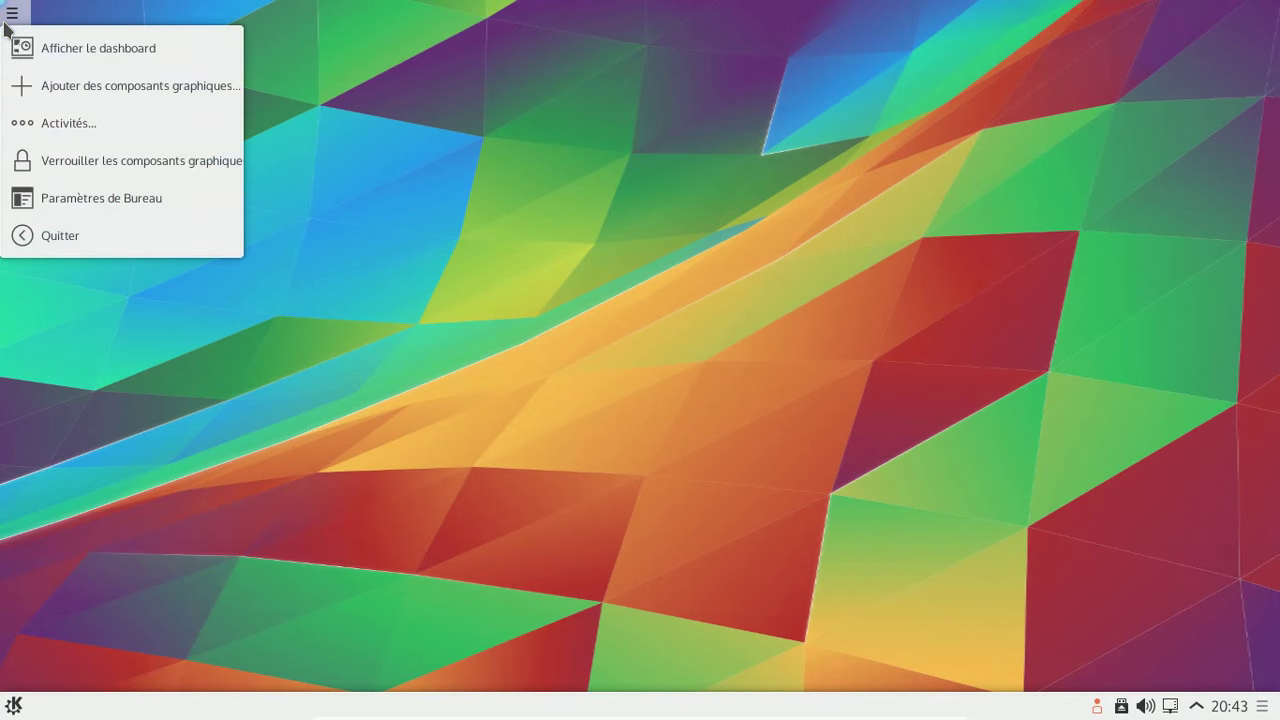
pyautogui.click(100, 236)
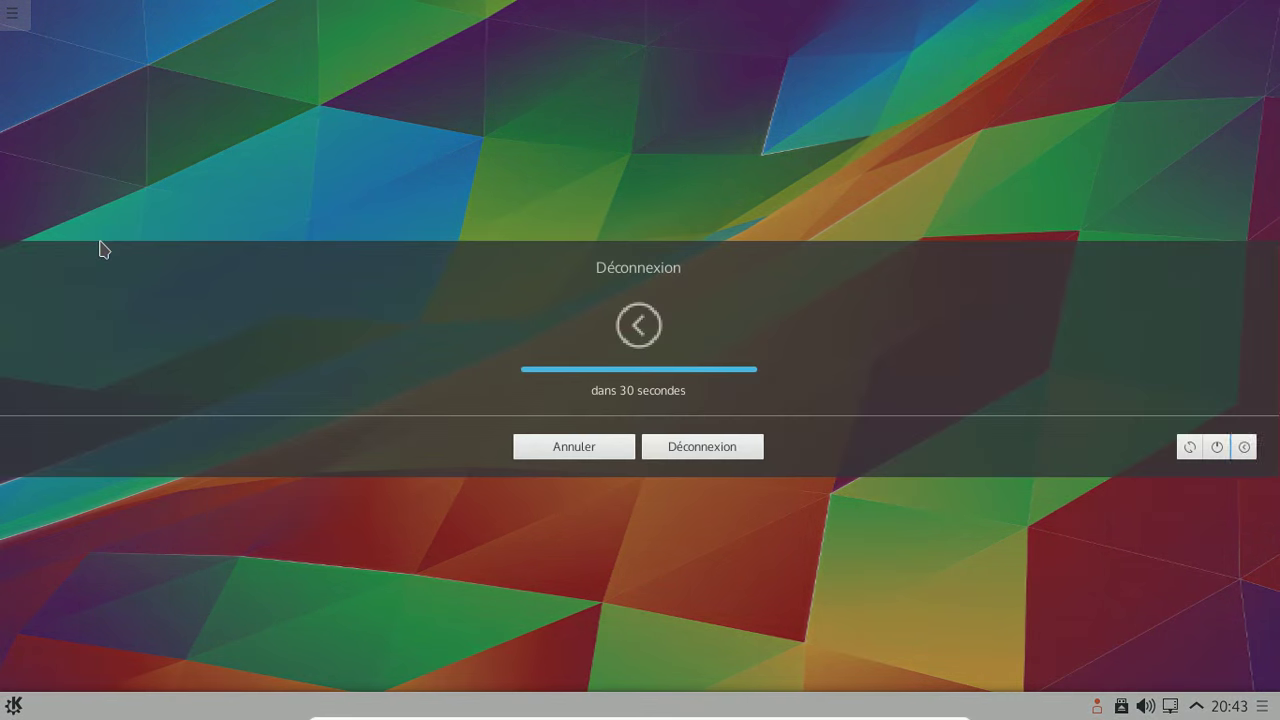
pyautogui.click(614, 449)
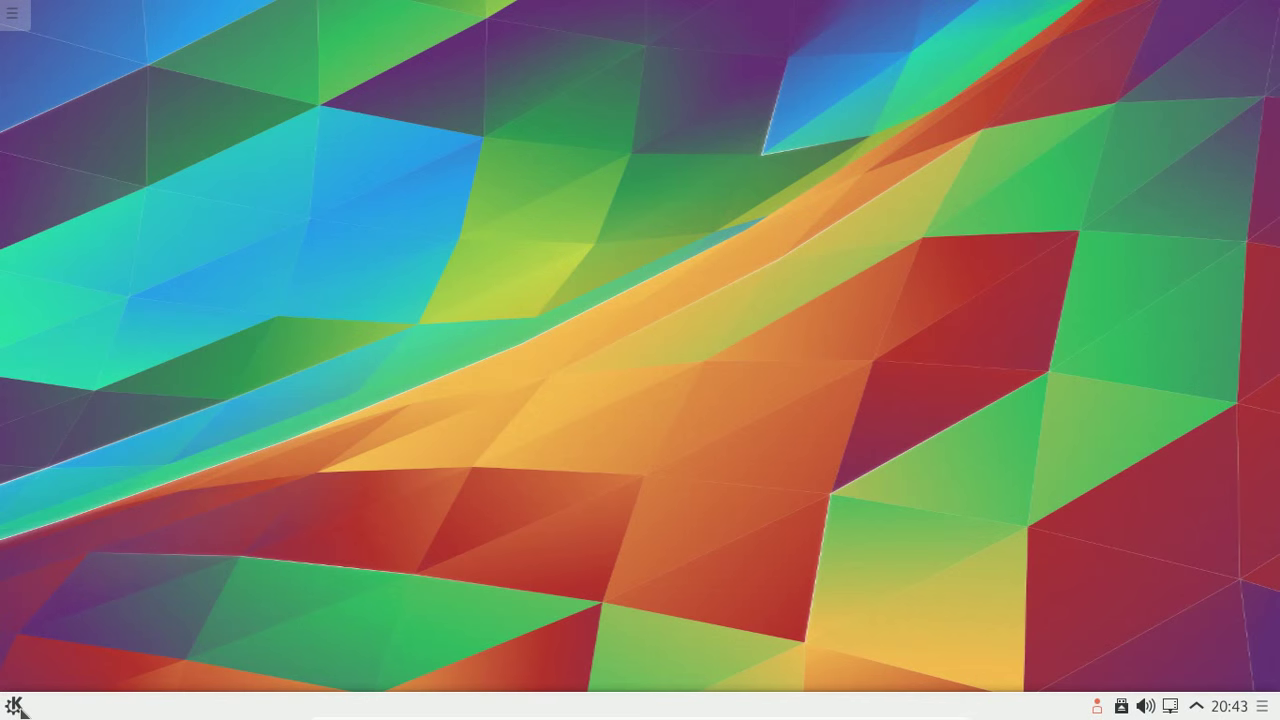
# - Shut down the machine via Kickoff's Quitter tab, confirming Éteindre
pyautogui.click(16, 706)
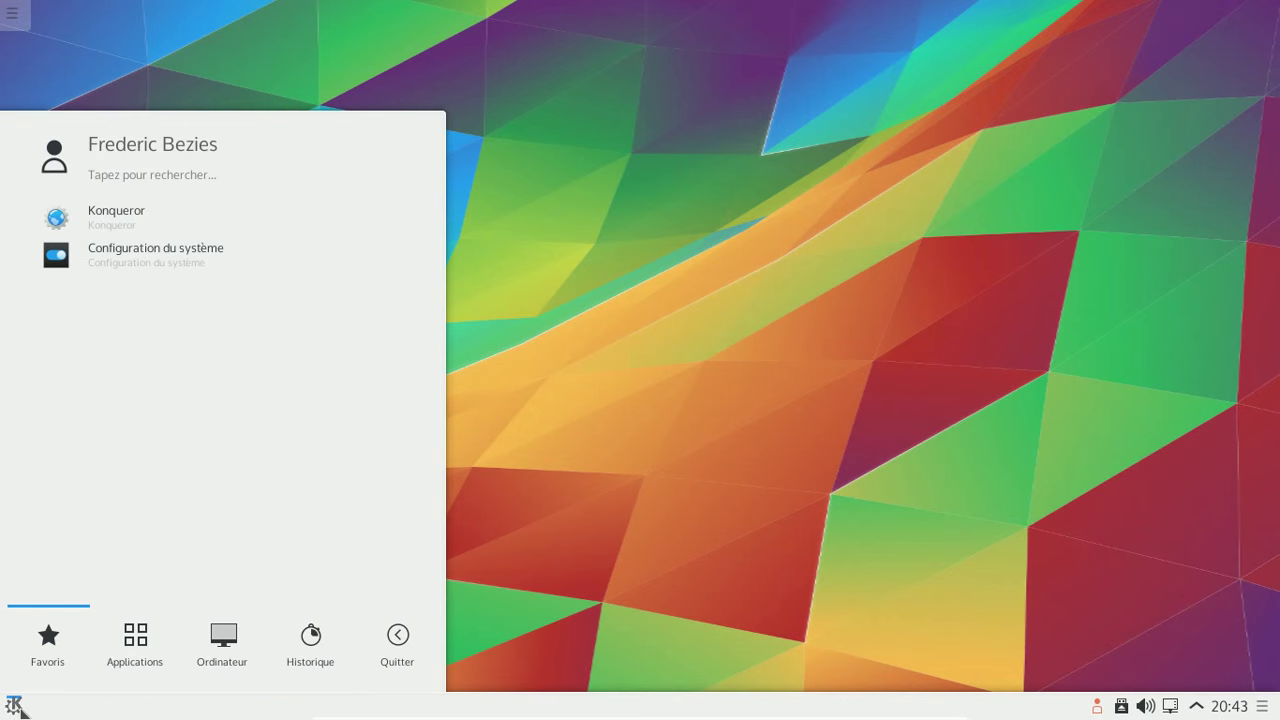
pyautogui.click(384, 668)
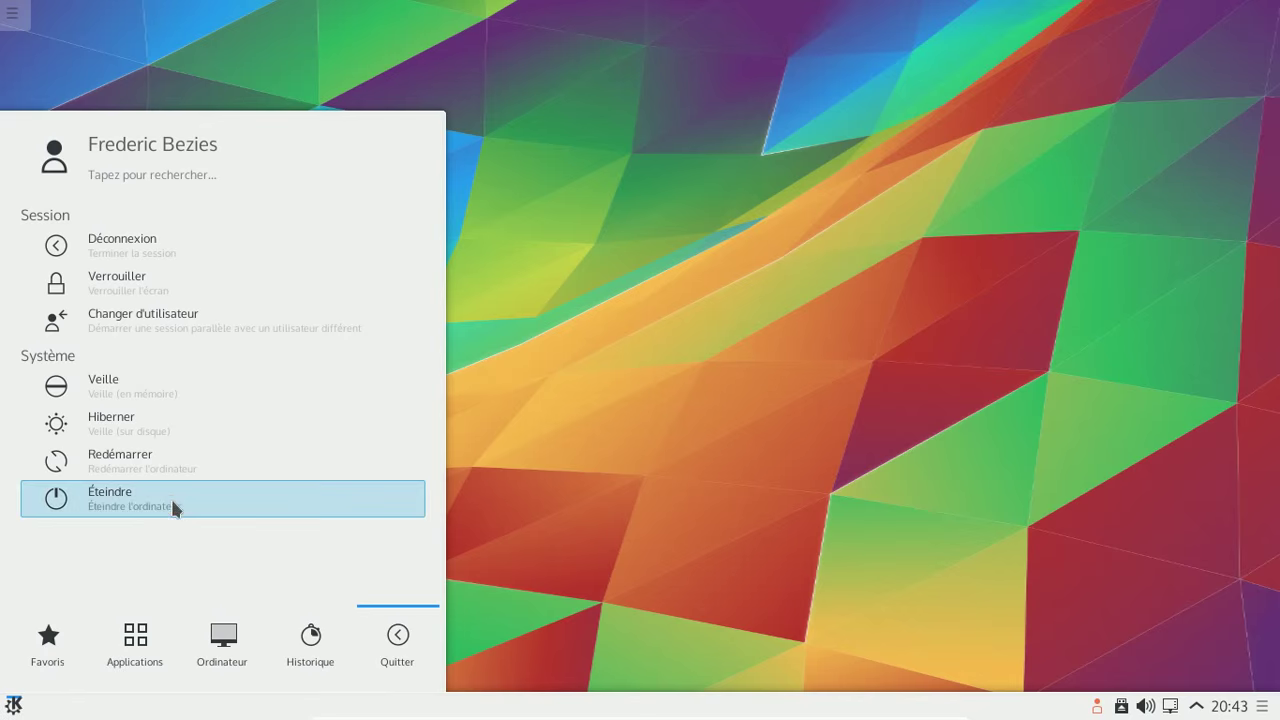
pyautogui.click(170, 496)
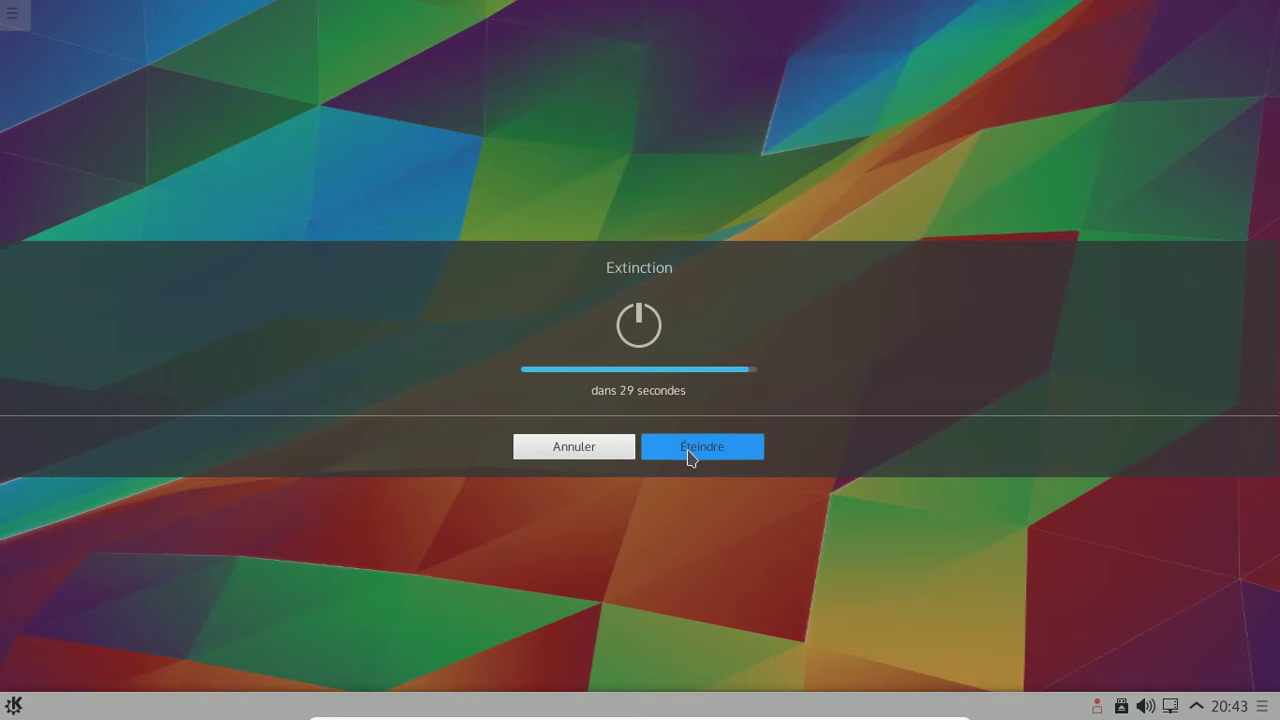
pyautogui.click(690, 452)
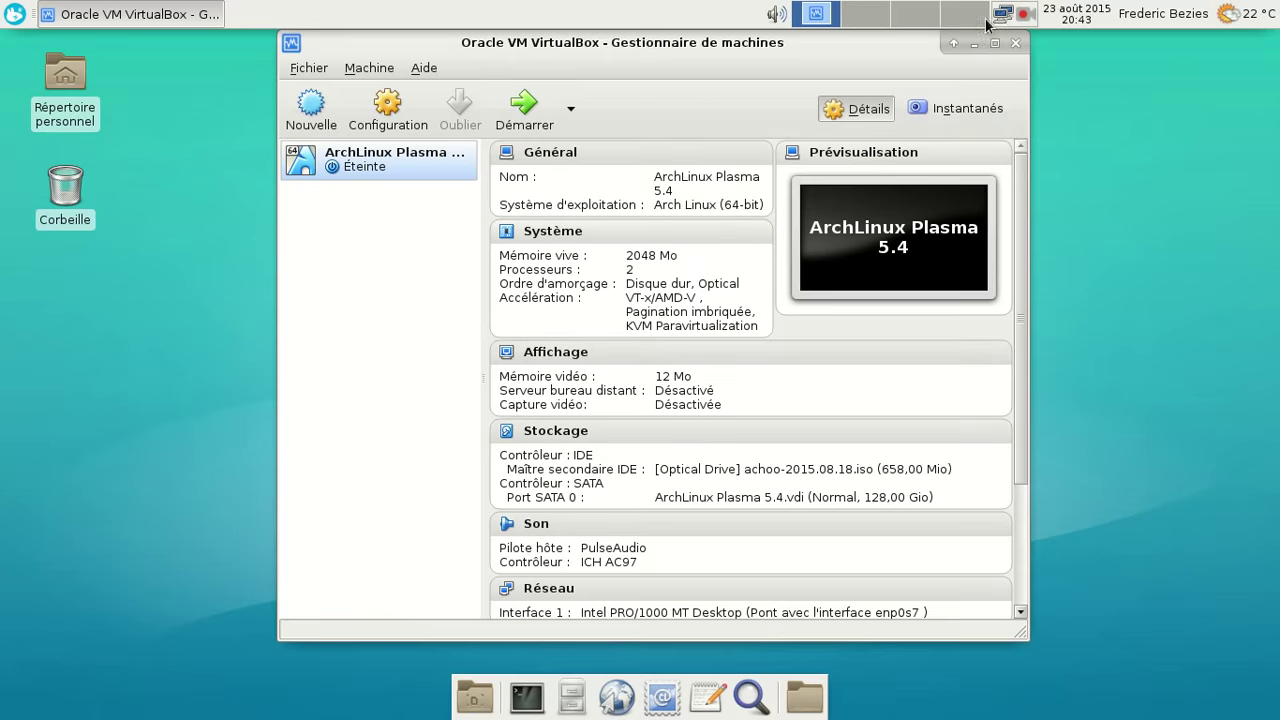
# - With the VM shown as Éteinte, open the recorder's tray options to stop recording
pyautogui.click(1024, 14)
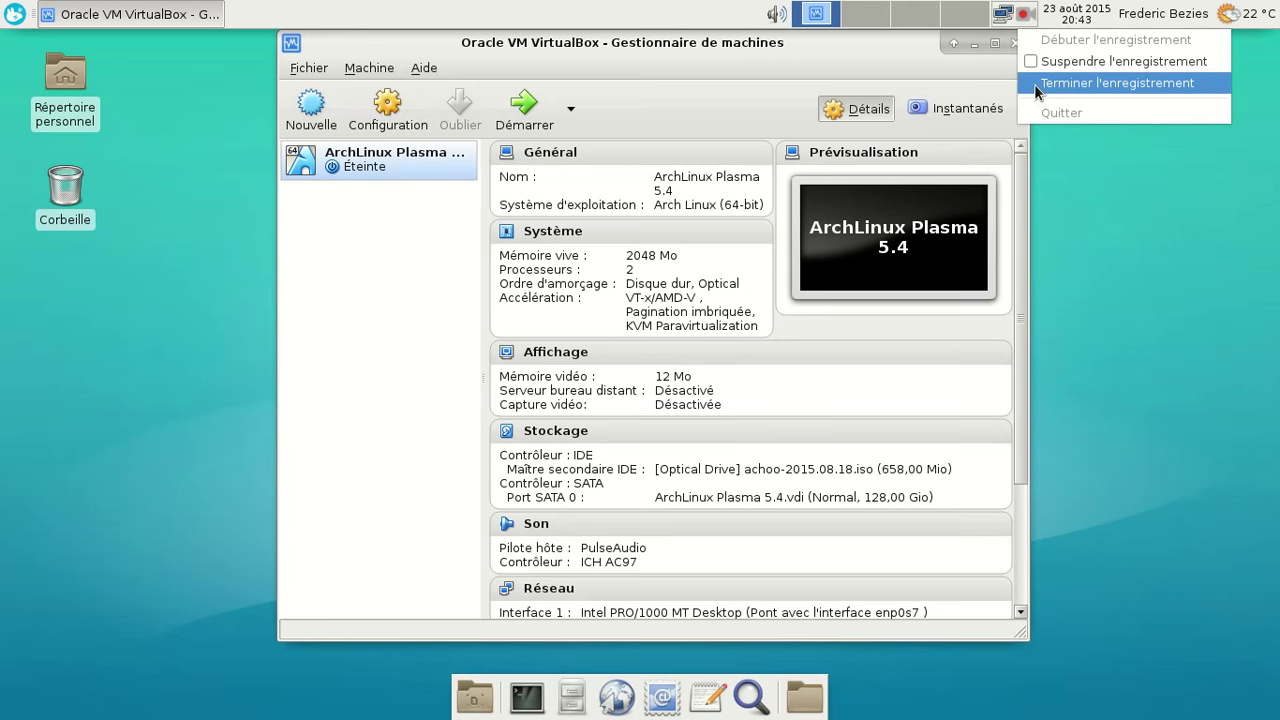